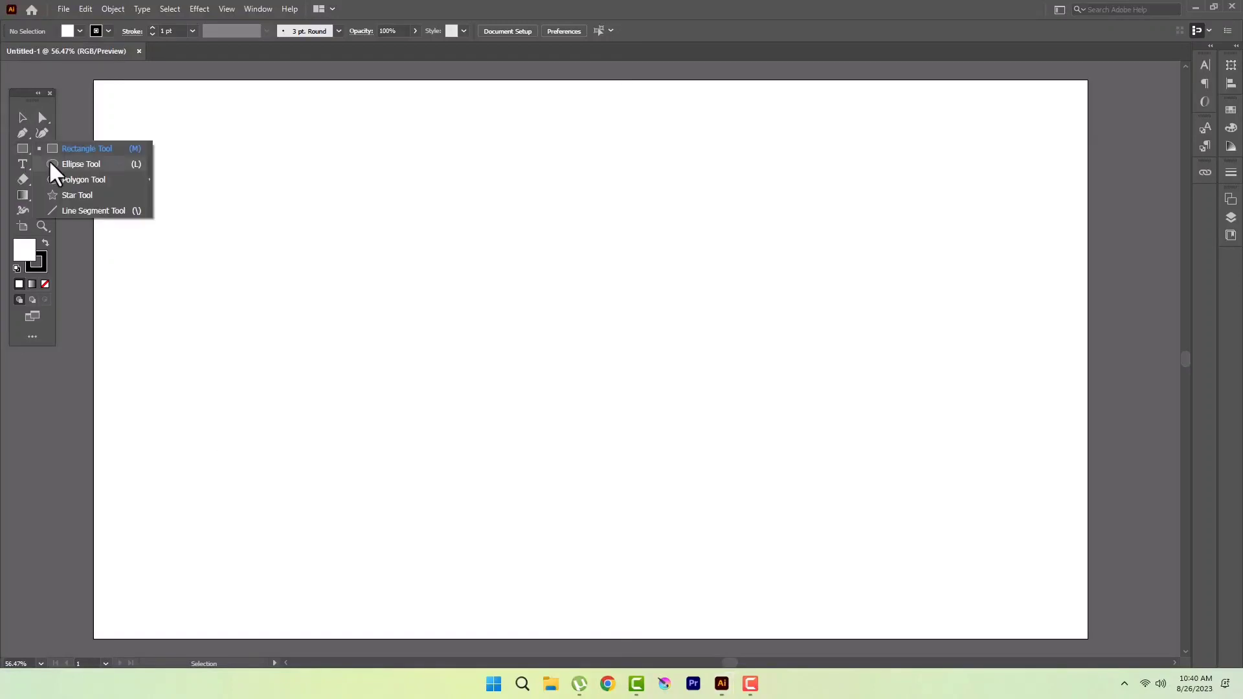
Step: Draw a 188 px circle filled brown (#5B4F4F) with no stroke
drag(589, 286, 625, 311)
click(641, 289)
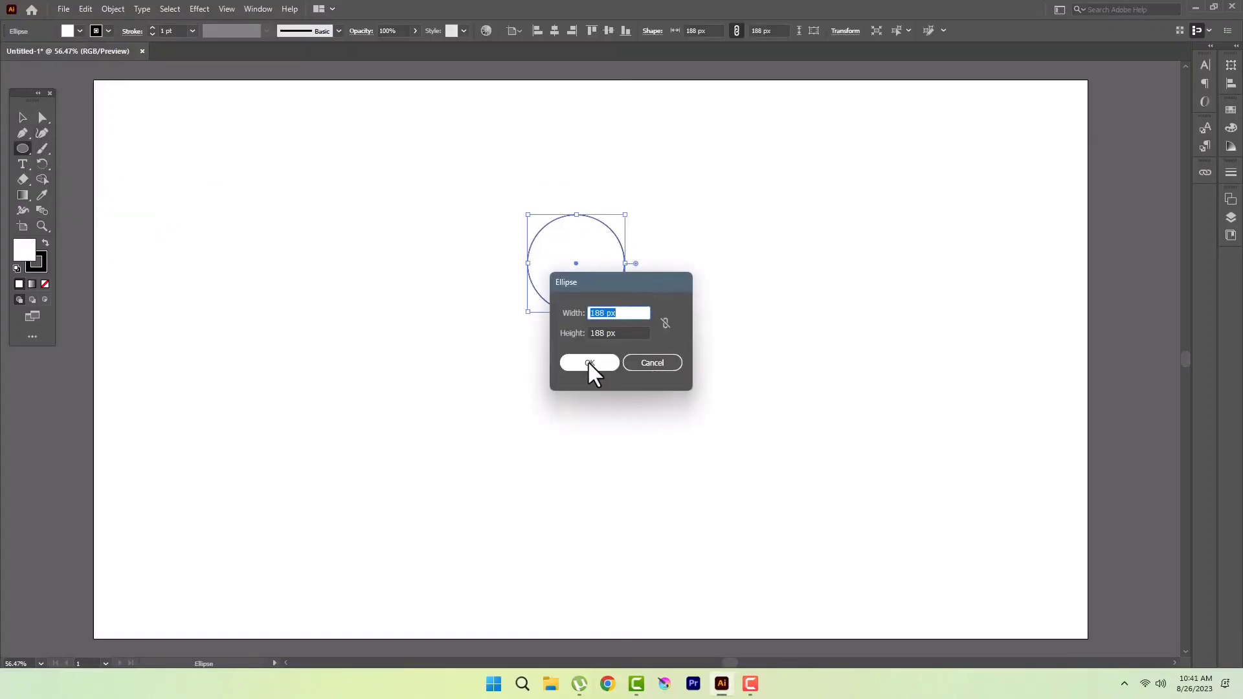
click(591, 369)
double_click(21, 253)
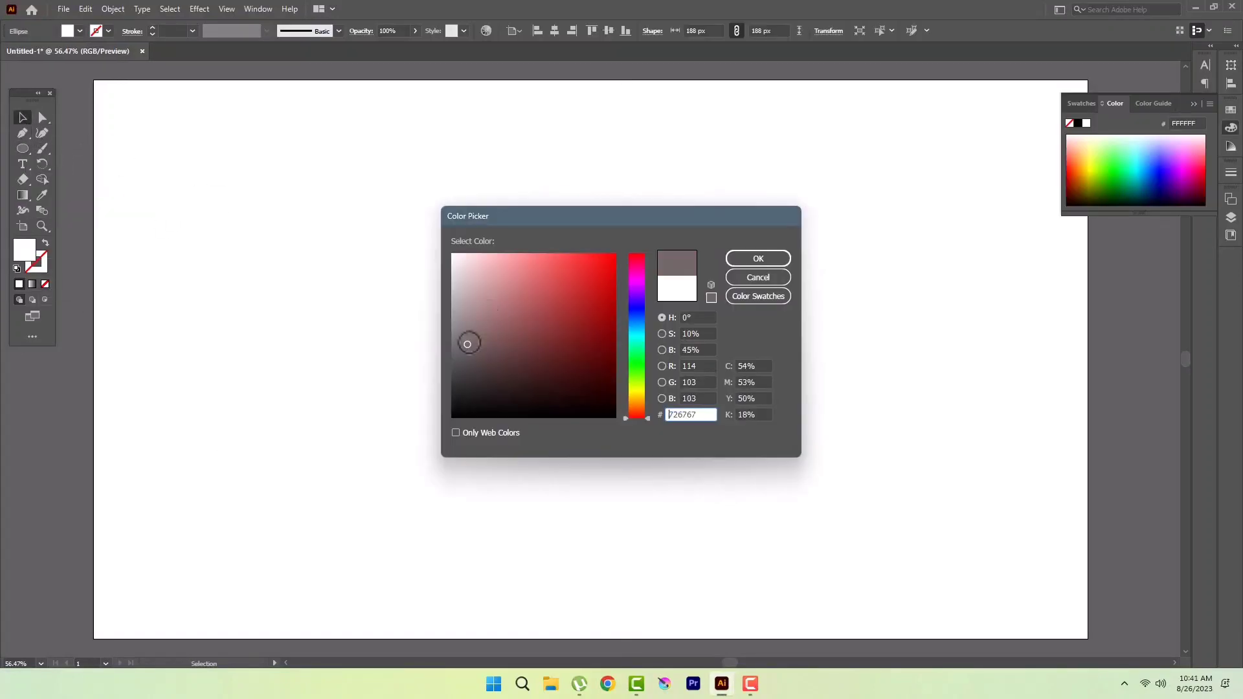
click(758, 259)
Step: Show rulers and centre the circle on crossing horizontal and vertical guides
key(ctrl+r)
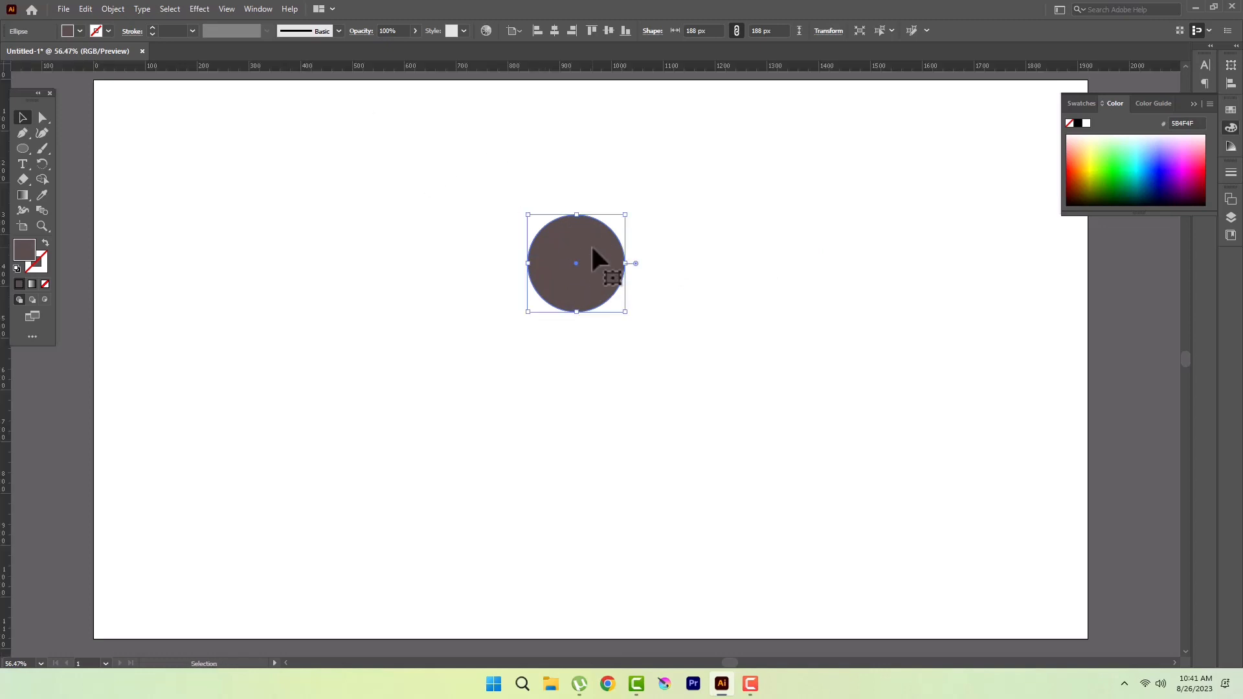
drag(5, 453, 576, 453)
drag(592, 295, 592, 361)
Step: Draw a small 10 px blue dot and place it at the top of the dial
key(ctrl+shift+a)
key(ctrl+equal)
key(ctrl+equal)
key(ctrl+equal)
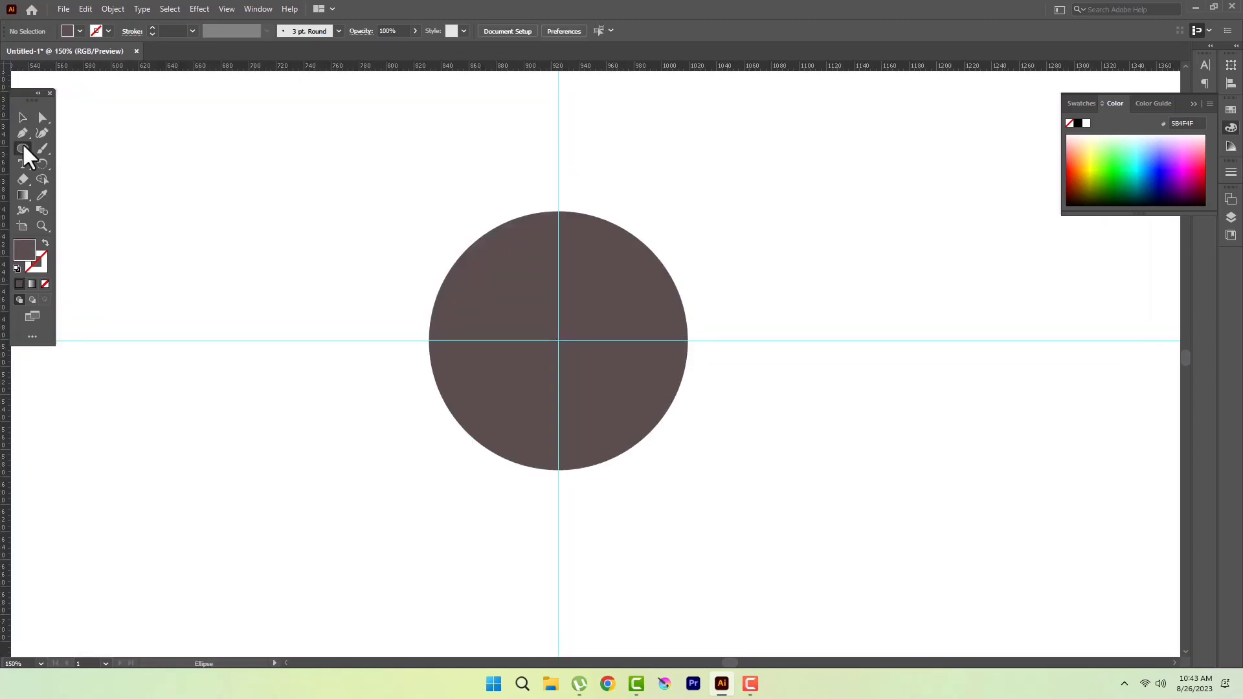
drag(331, 232, 332, 237)
double_click(24, 249)
click(637, 307)
click(605, 308)
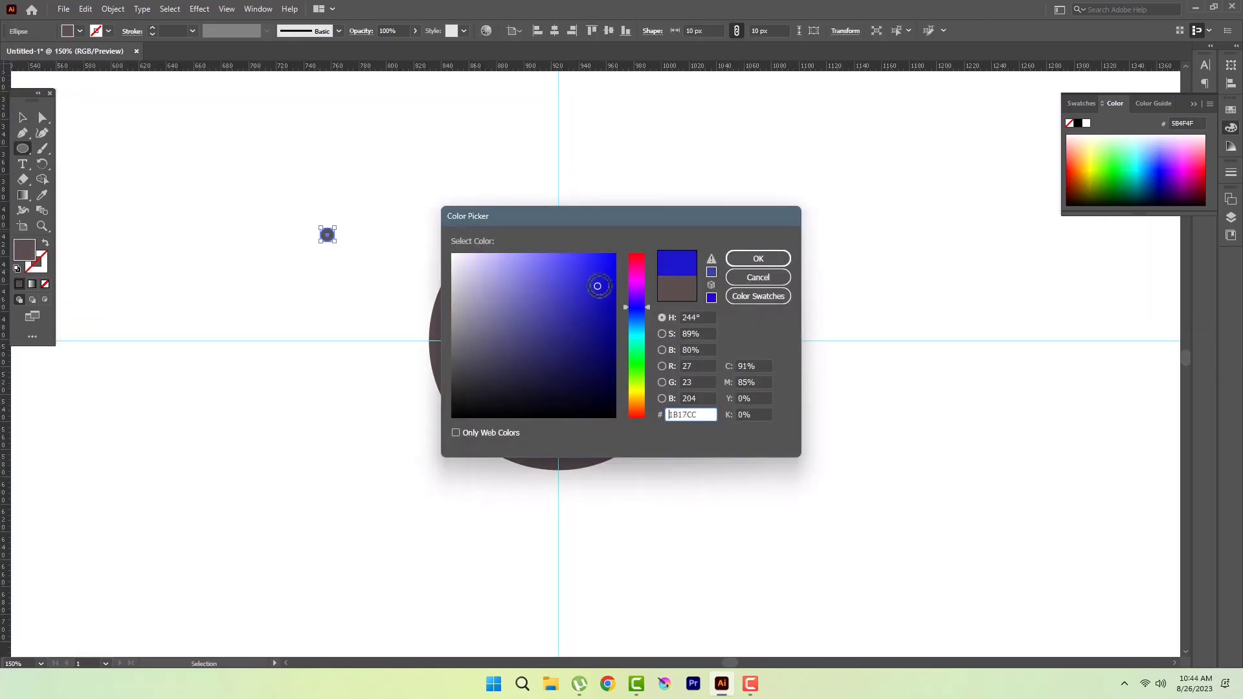
click(734, 262)
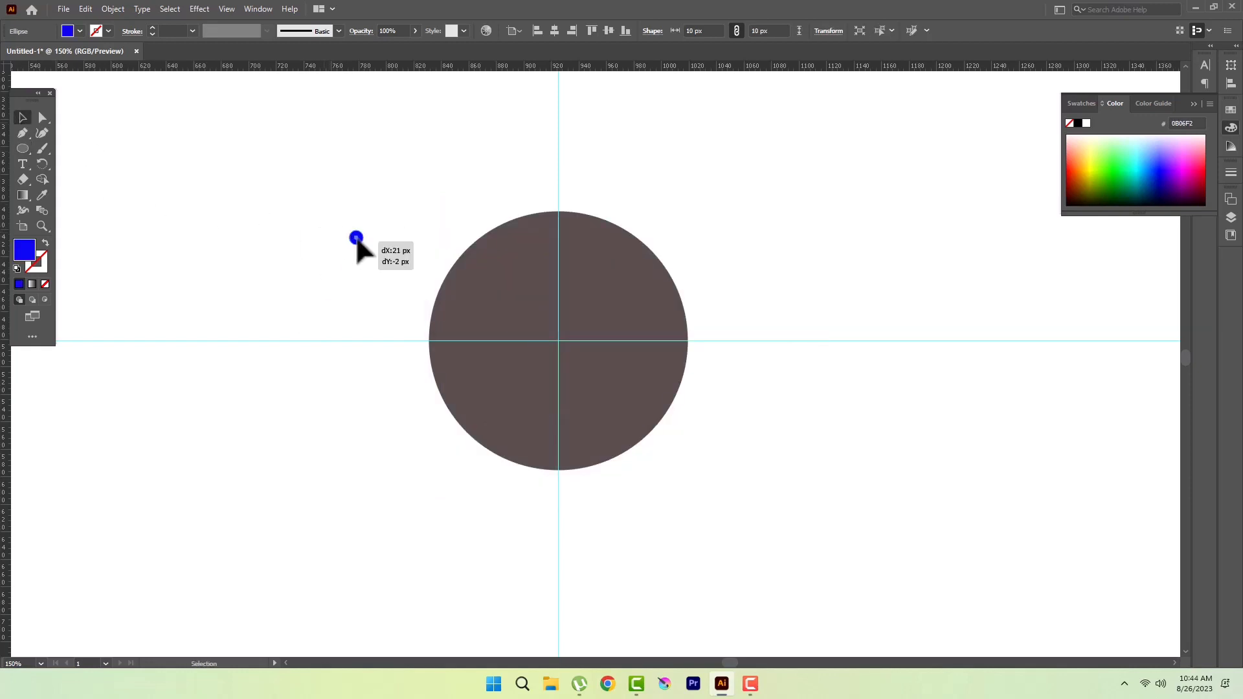
drag(357, 241, 559, 228)
Step: Copy the dot around the dial centre every 30° to make twelve hour marks
key(ctrl+equal)
key(ctrl+equal)
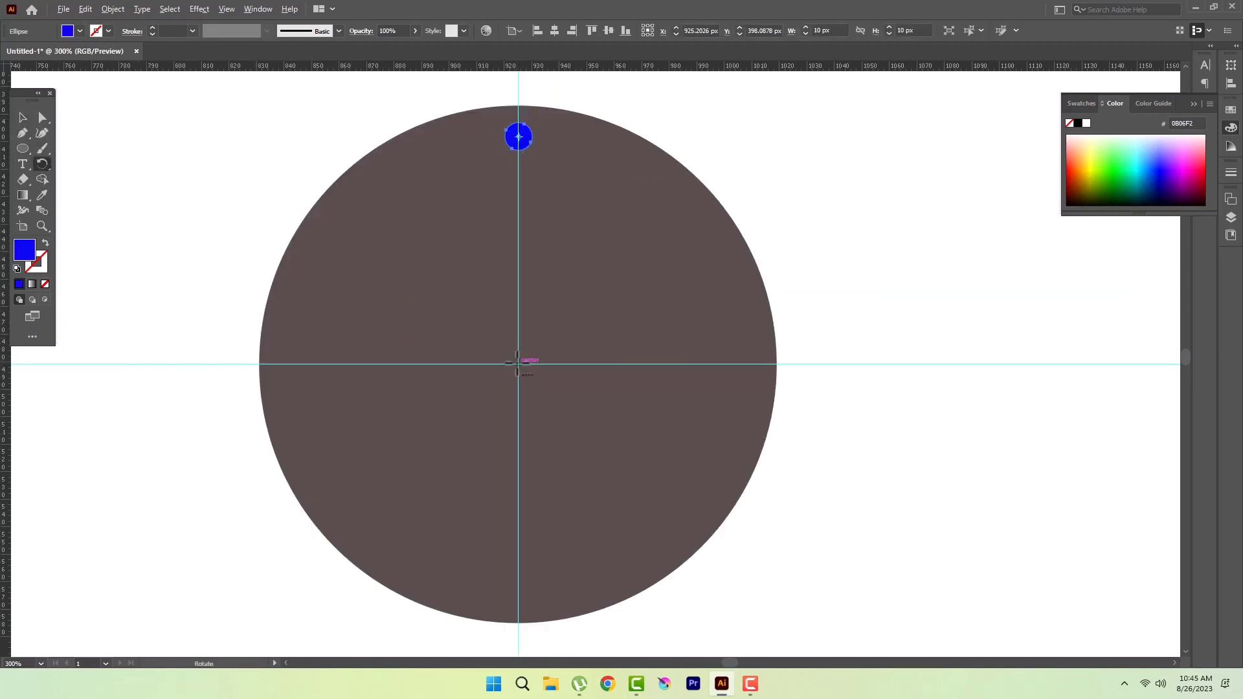
alt+click(517, 364)
text(30)
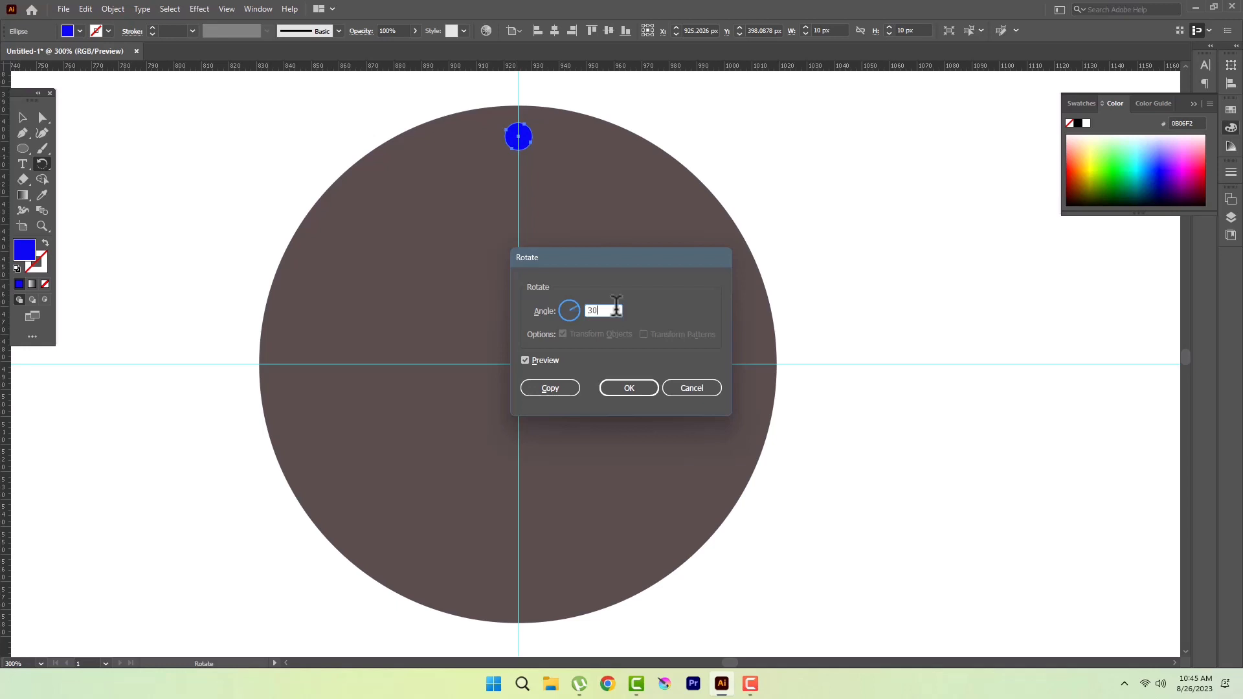
click(550, 388)
key(ctrl+d)
key(ctrl+d)
key(ctrl+d)
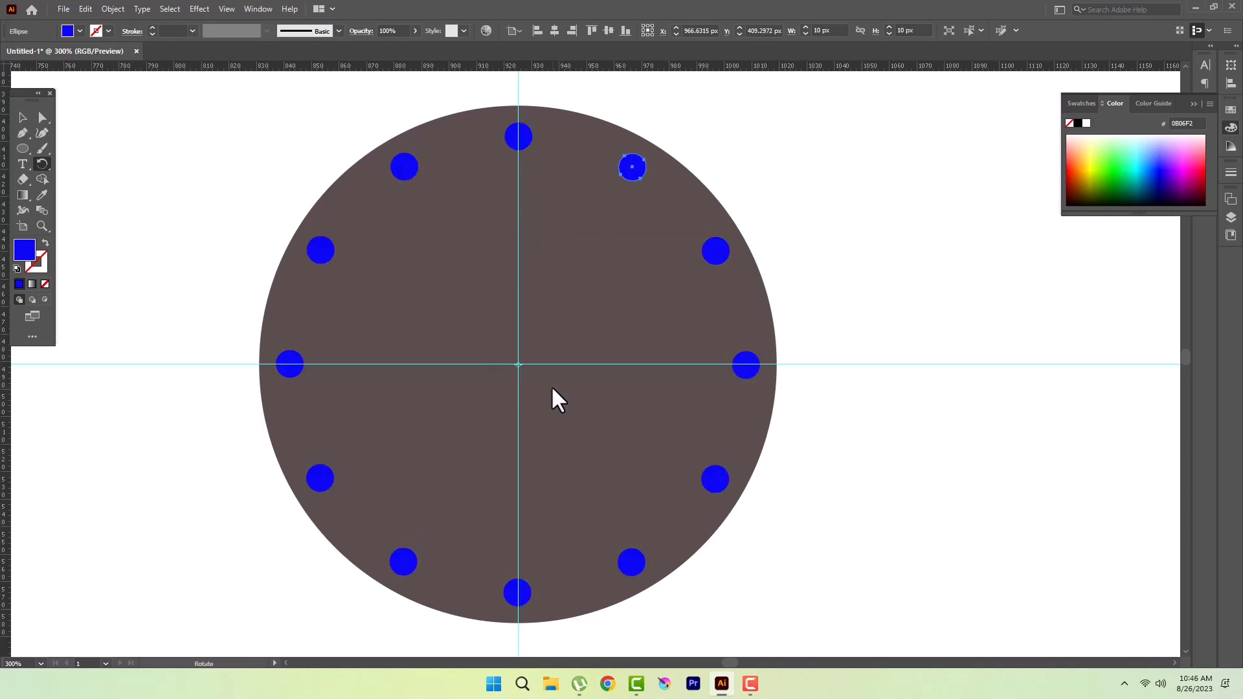
drag(23, 149, 57, 145)
key(ctrl+equal)
key(ctrl+equal)
key(ctrl+equal)
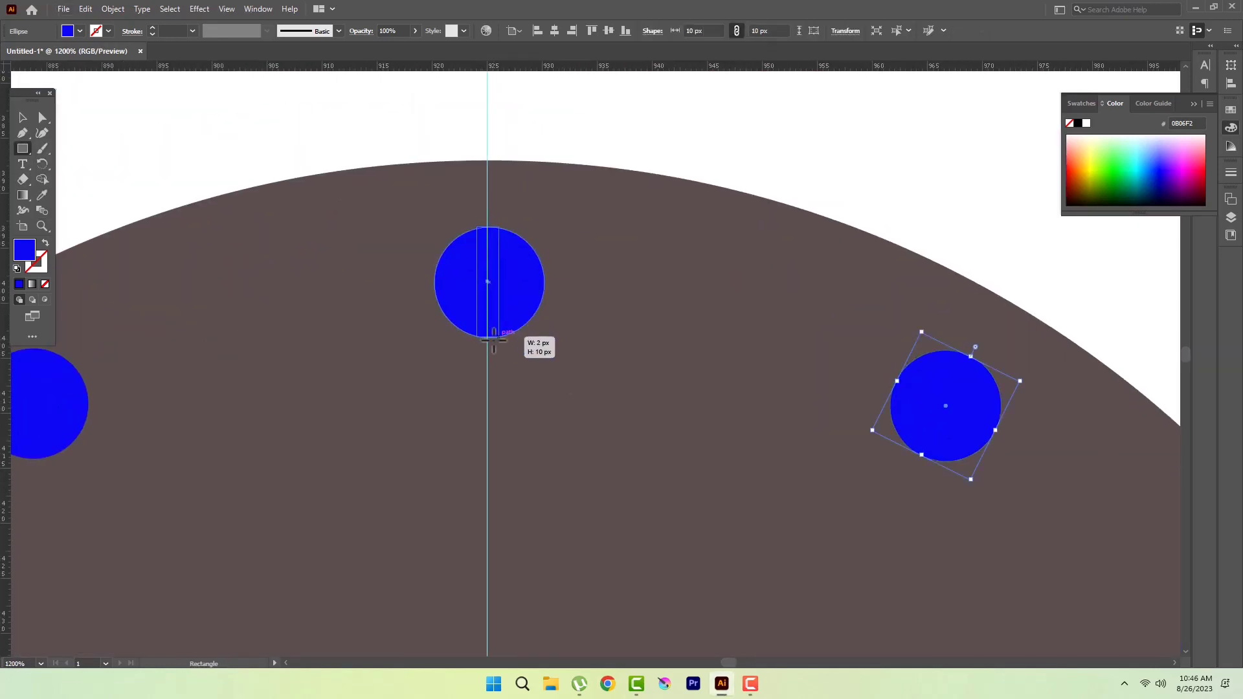
Step: Draw a thin 2×10 px pink (#CC83A4) tick over the top dot
drag(493, 340, 499, 337)
text(CC83A4)
key(Return)
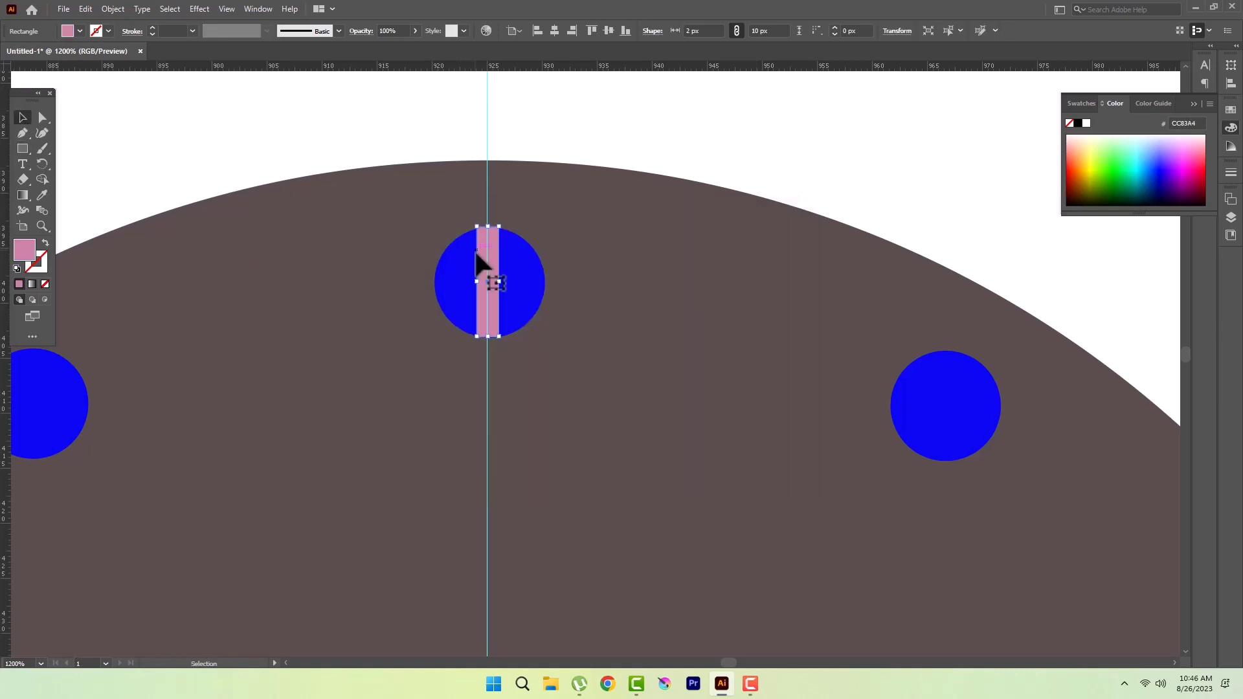
Step: Copy the tick around the dial centre every 6° to ring the dial
key(r)
alt+click(487, 293)
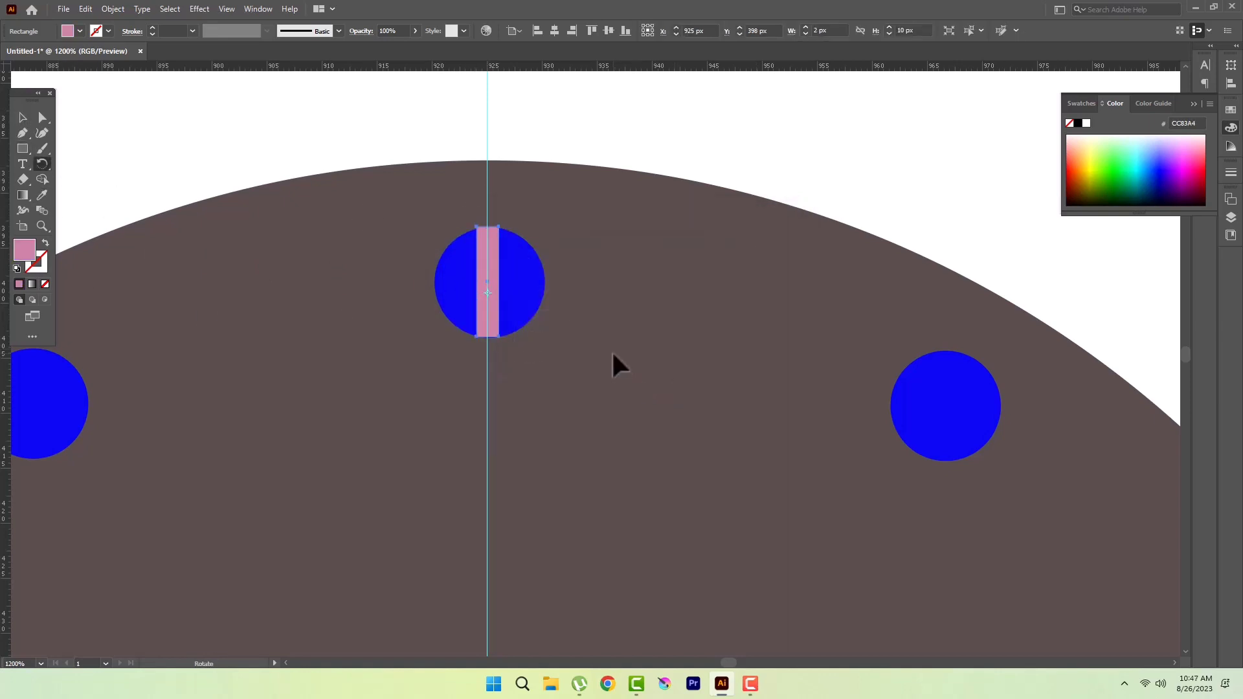
key(ctrl+minus)
key(ctrl+minus)
key(ctrl+minus)
key(ctrl+minus)
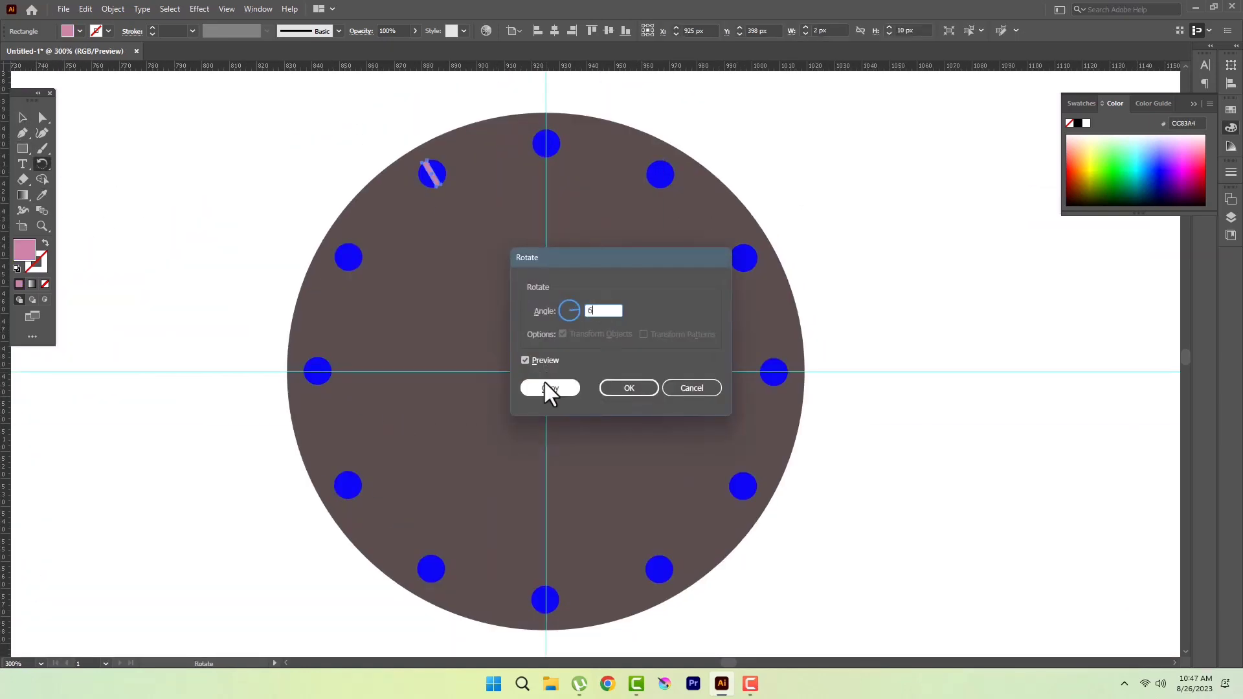
click(545, 382)
key(ctrl+d)
key(ctrl+d)
key(ctrl+d)
key(ctrl+d)
key(ctrl+d)
key(ctrl+d)
key(ctrl+d)
key(ctrl+d)
key(ctrl+d)
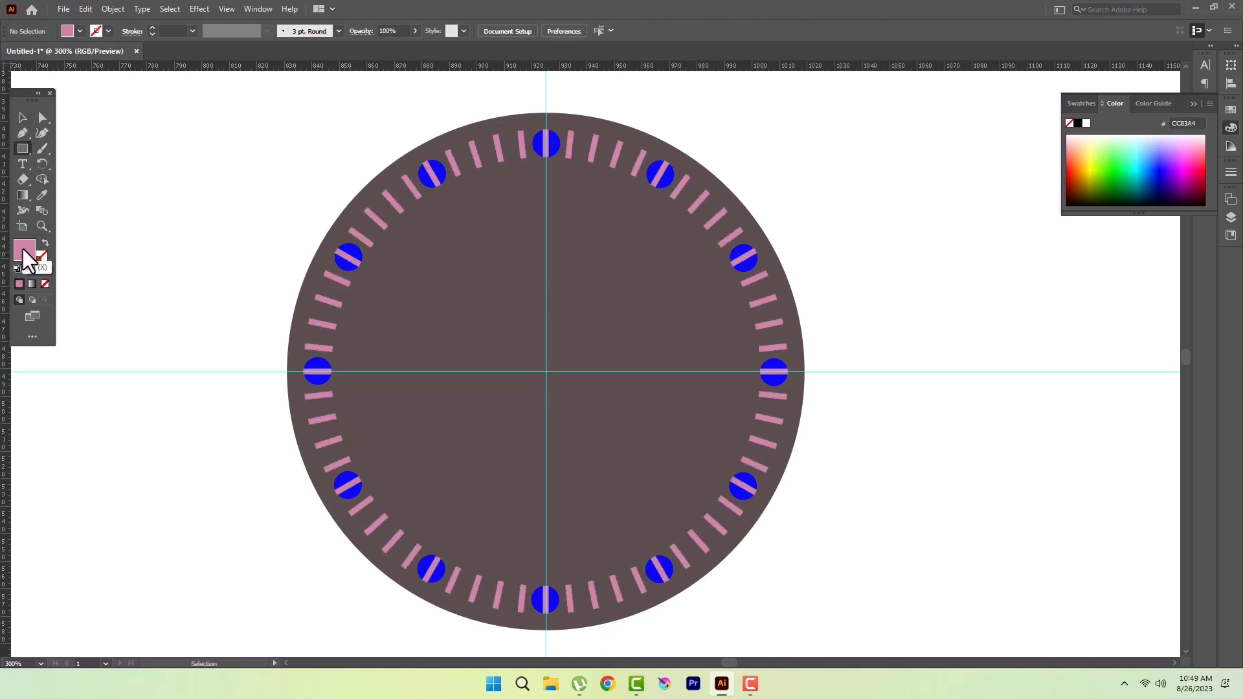
Step: Draw a tall bar right of the dial filled with the dots' blue
double_click(24, 250)
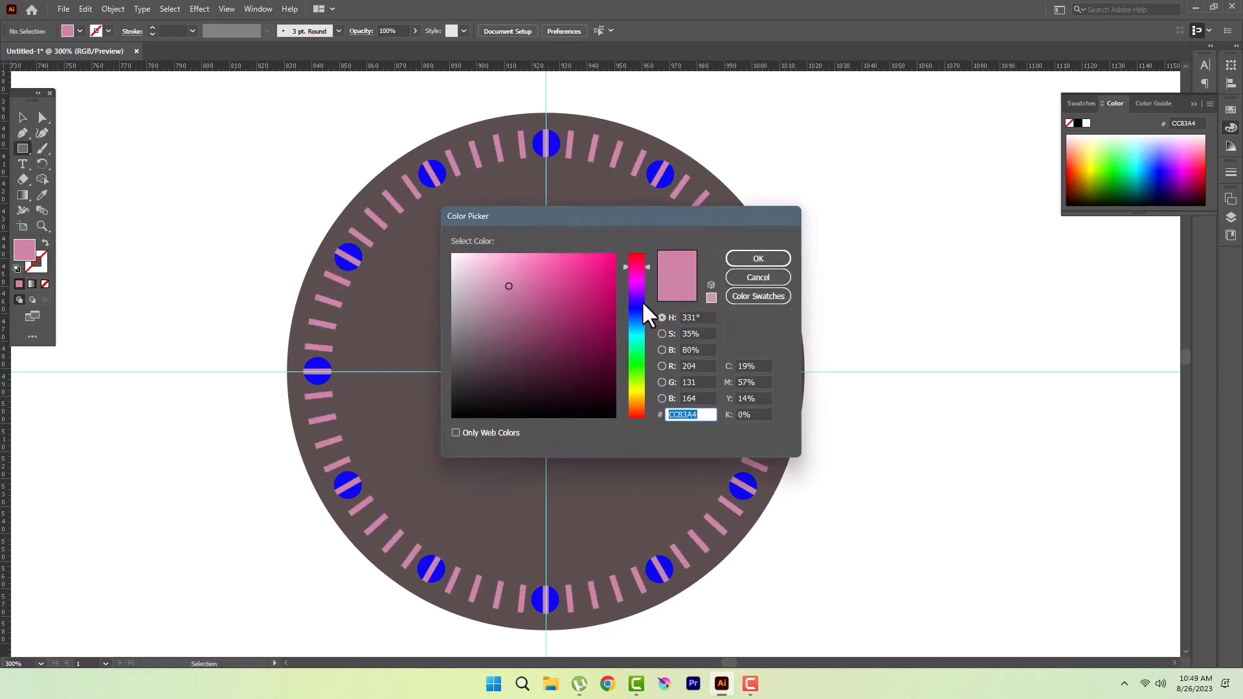
text(563ECC)
key(Return)
mouse_move(933, 197)
mouse_down()
mouse_move(956, 495)
mouse_move(964, 484)
mouse_up()
key(i)
click(559, 141)
key(v)
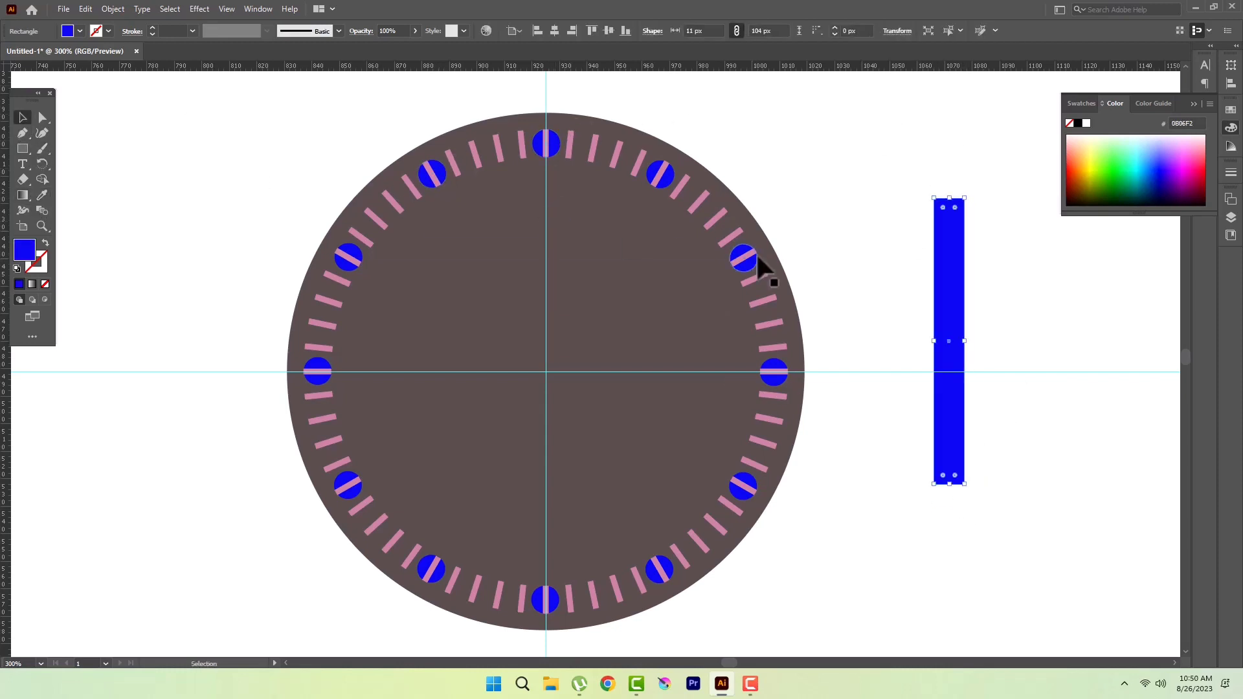
Step: Taper the bar into pointed top and bottom tips and draw a rectangle over its lower half
key(p)
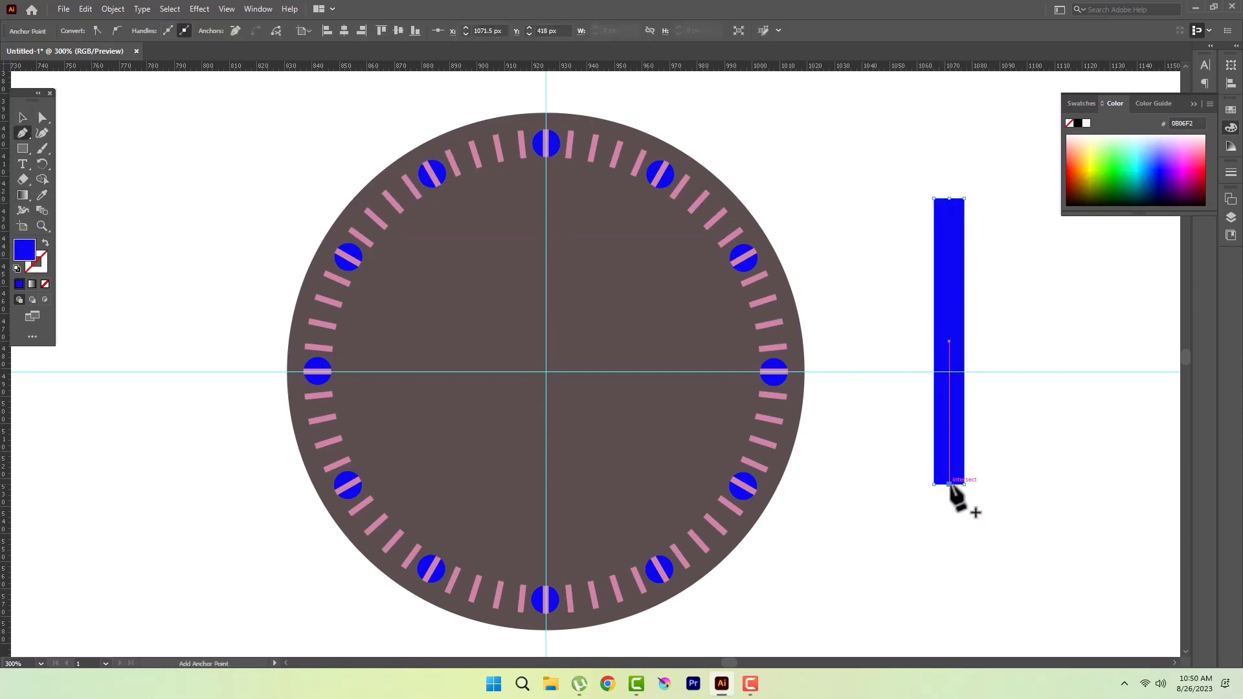
drag(926, 187, 955, 223)
key(a)
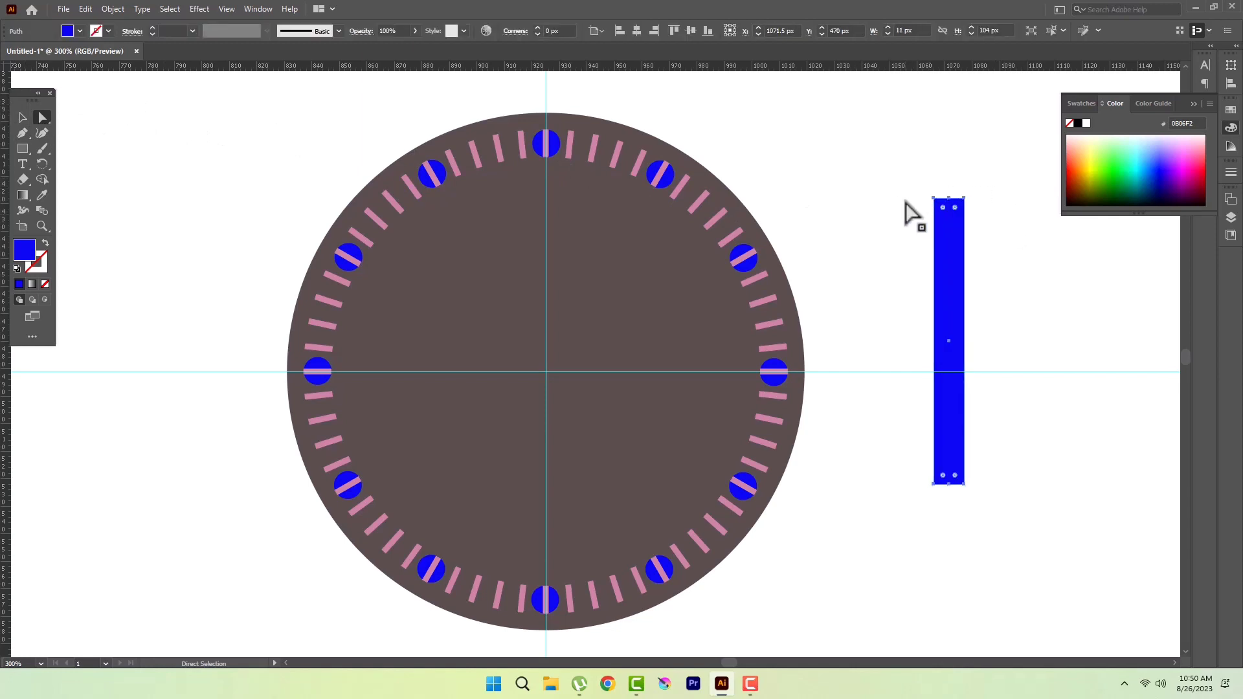
click(940, 200)
key(Right)
key(Right)
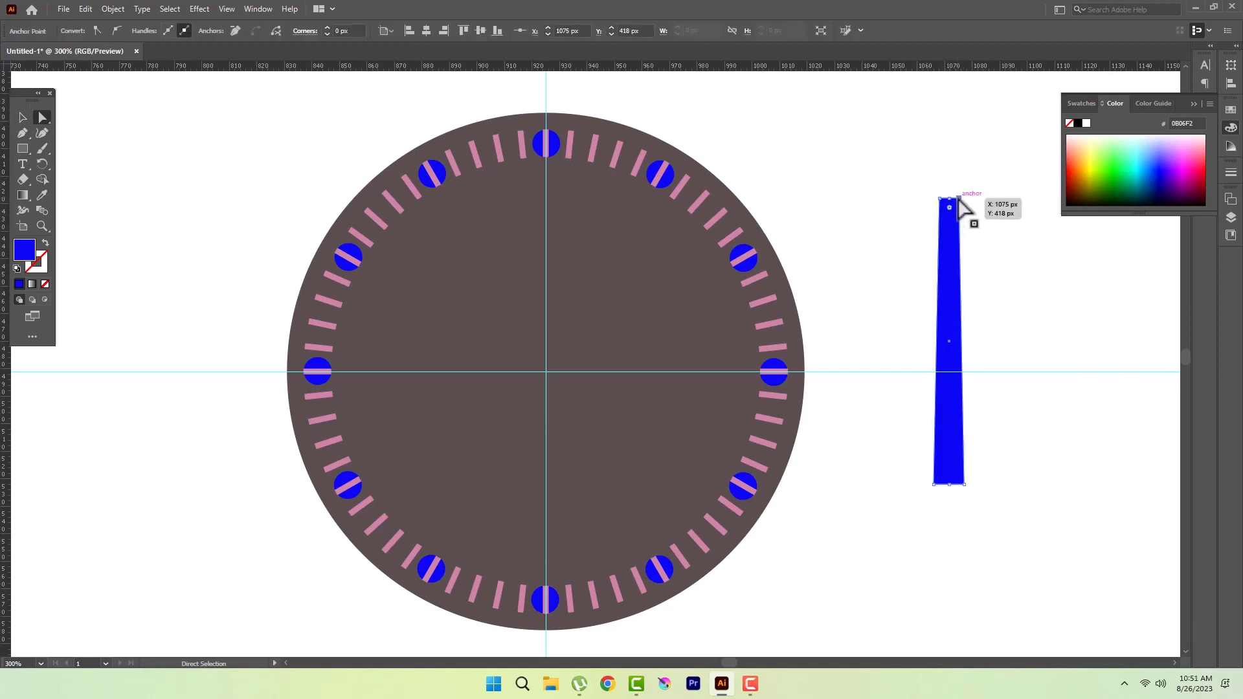
drag(950, 199, 950, 182)
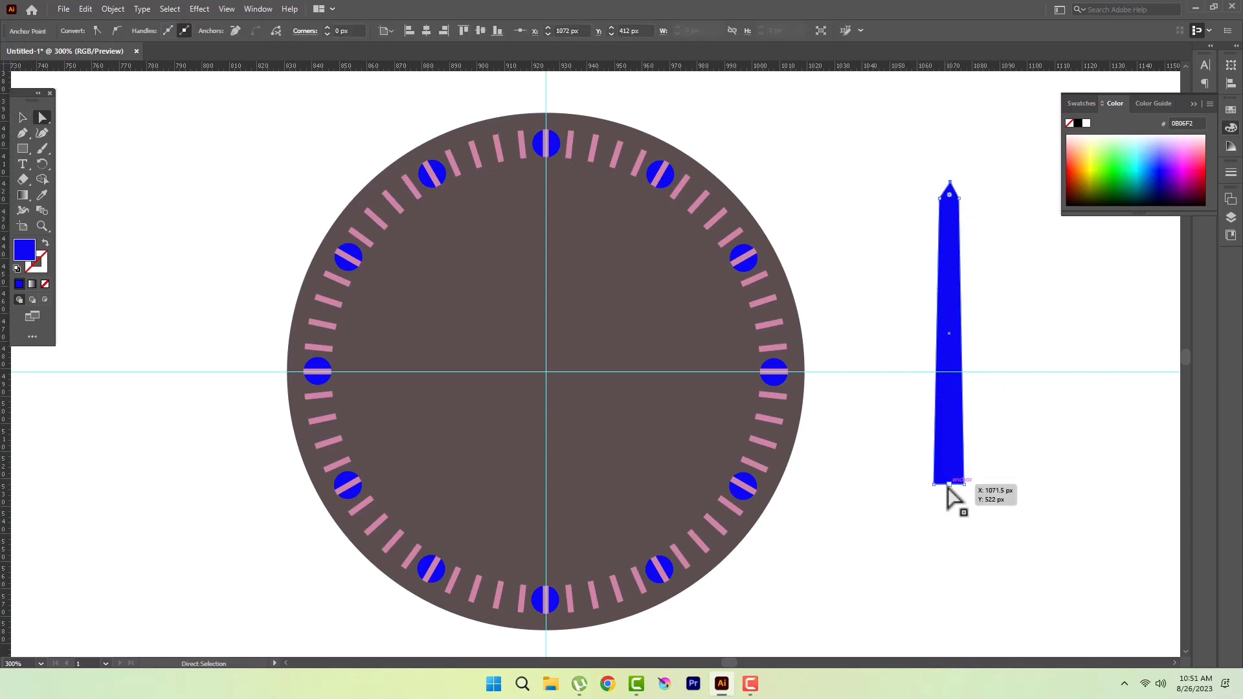
drag(947, 487, 950, 516)
click(983, 553)
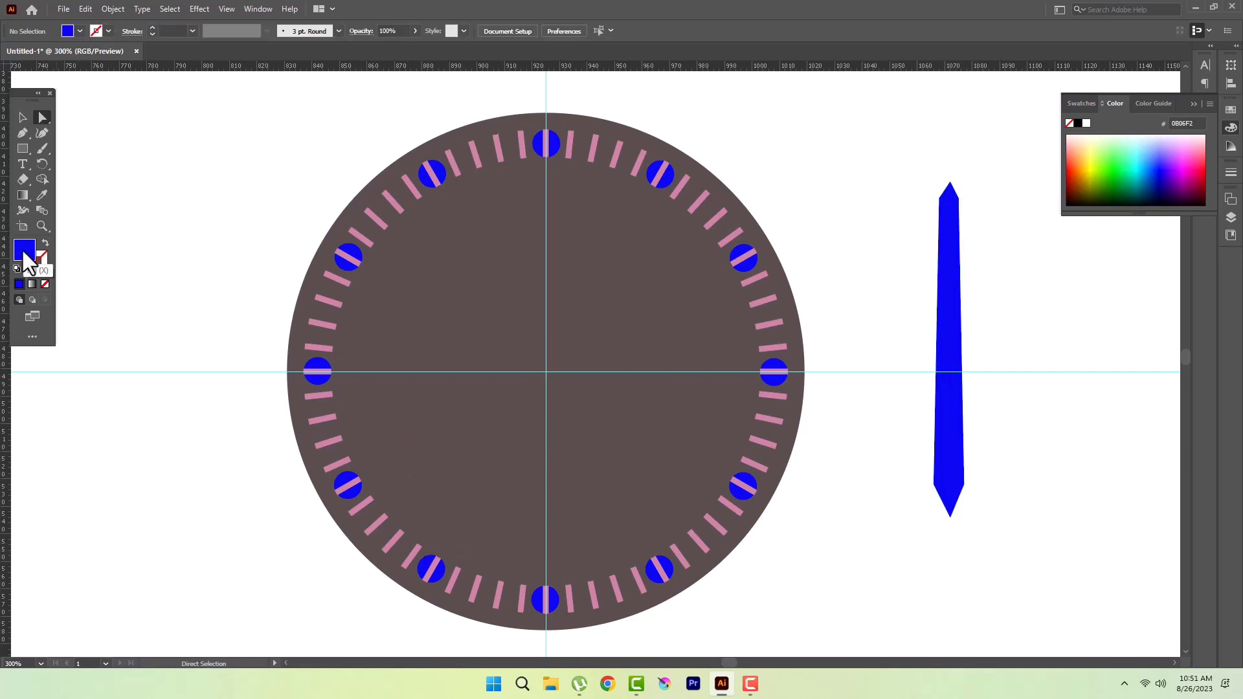
drag(917, 407, 983, 503)
Step: Colour the lower rectangle pink and merge it into the hand with Shape Builder
click(22, 118)
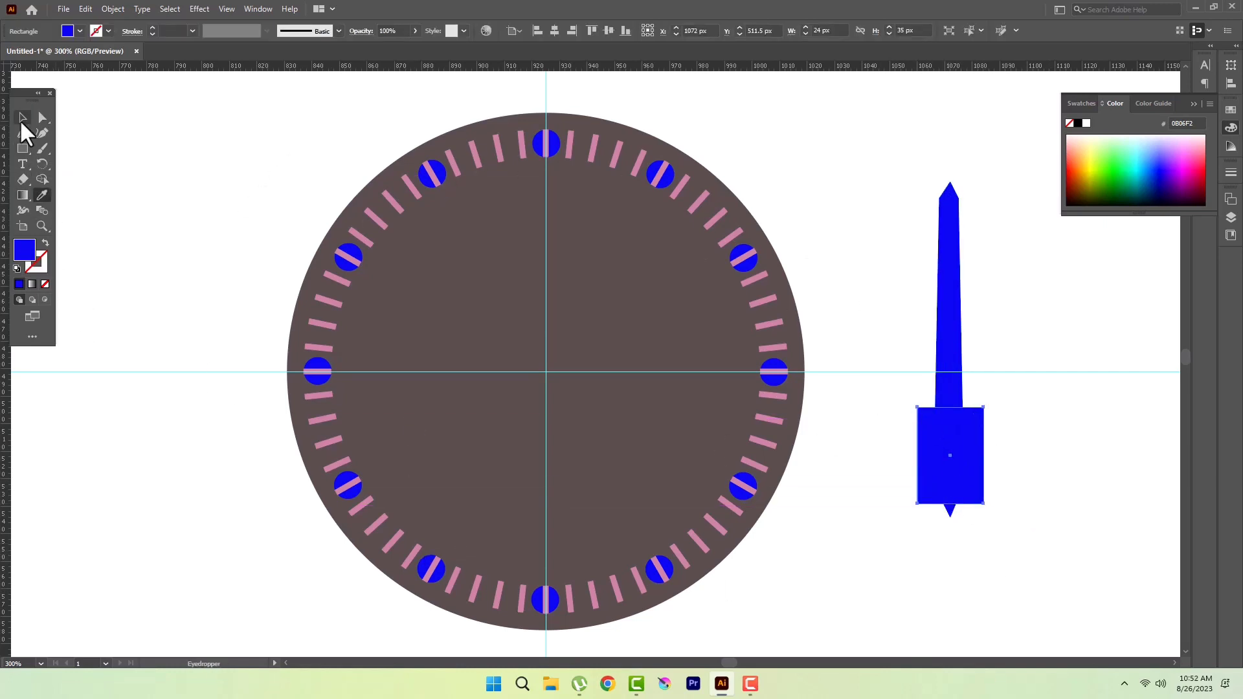
drag(903, 388, 1014, 469)
key(i)
click(336, 278)
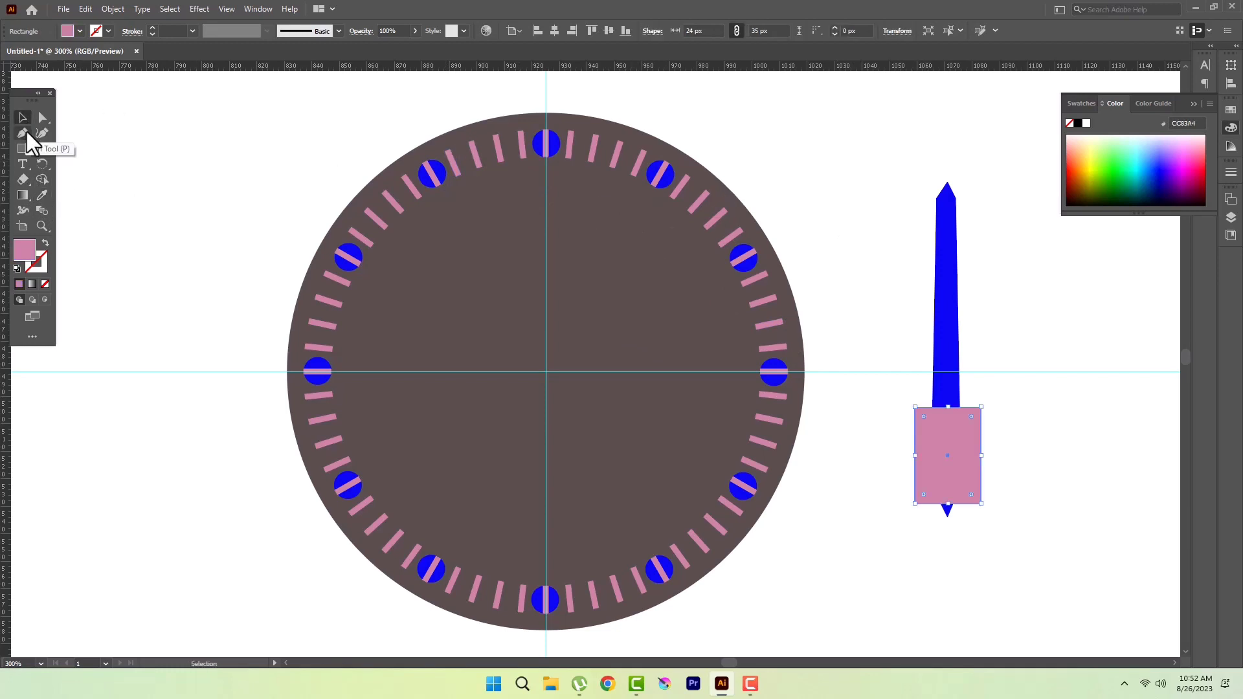
click(22, 118)
click(42, 179)
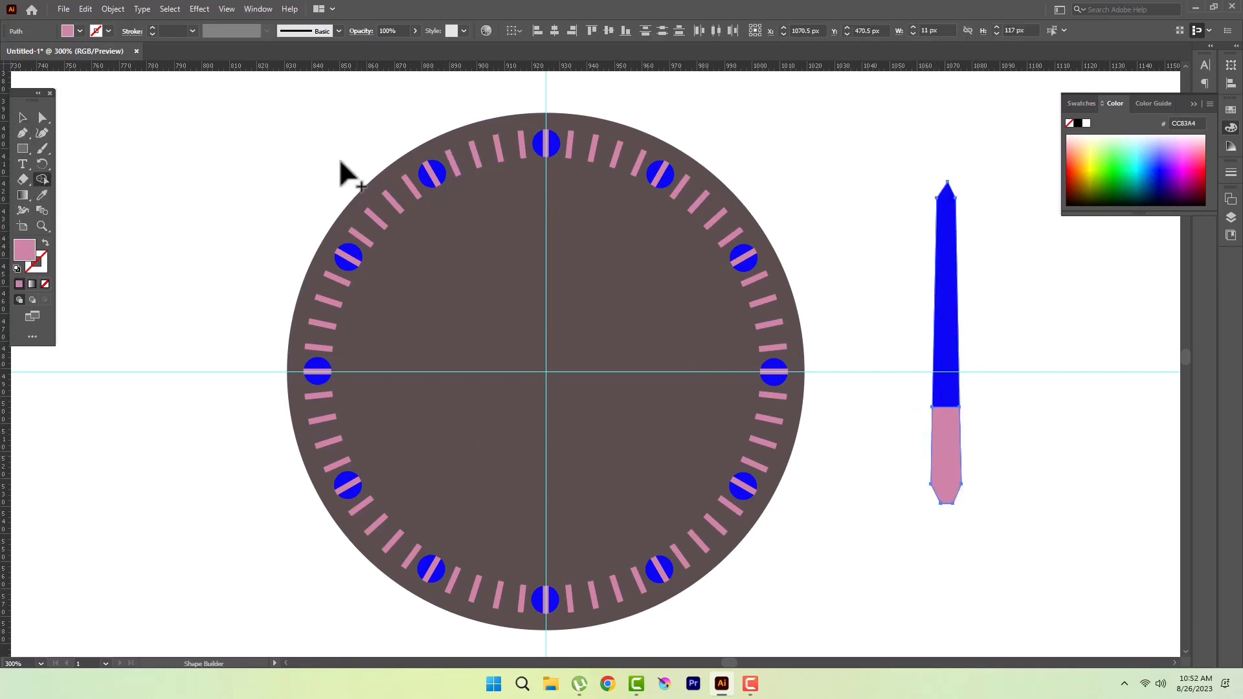
Step: Cut a small rectangular hole through the blue section and set a copy of the hand aside
key(m)
key(ctrl+plus)
key(ctrl+plus)
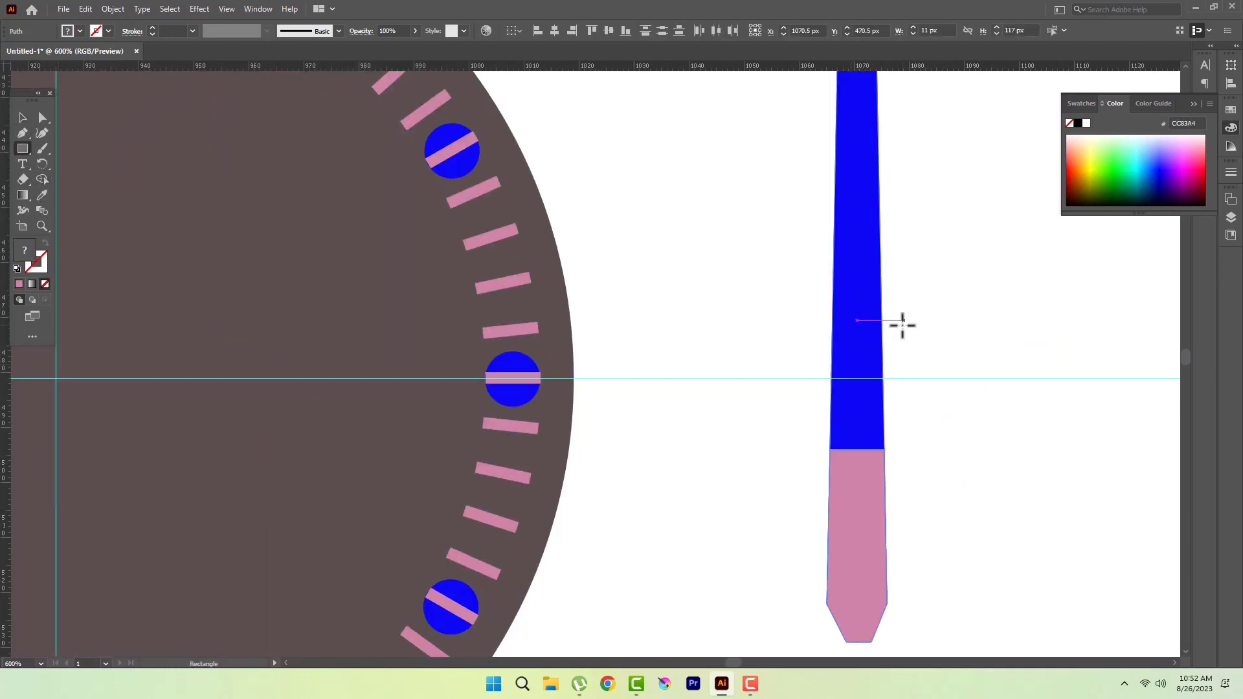
drag(926, 289, 953, 400)
key(v)
drag(940, 333, 859, 356)
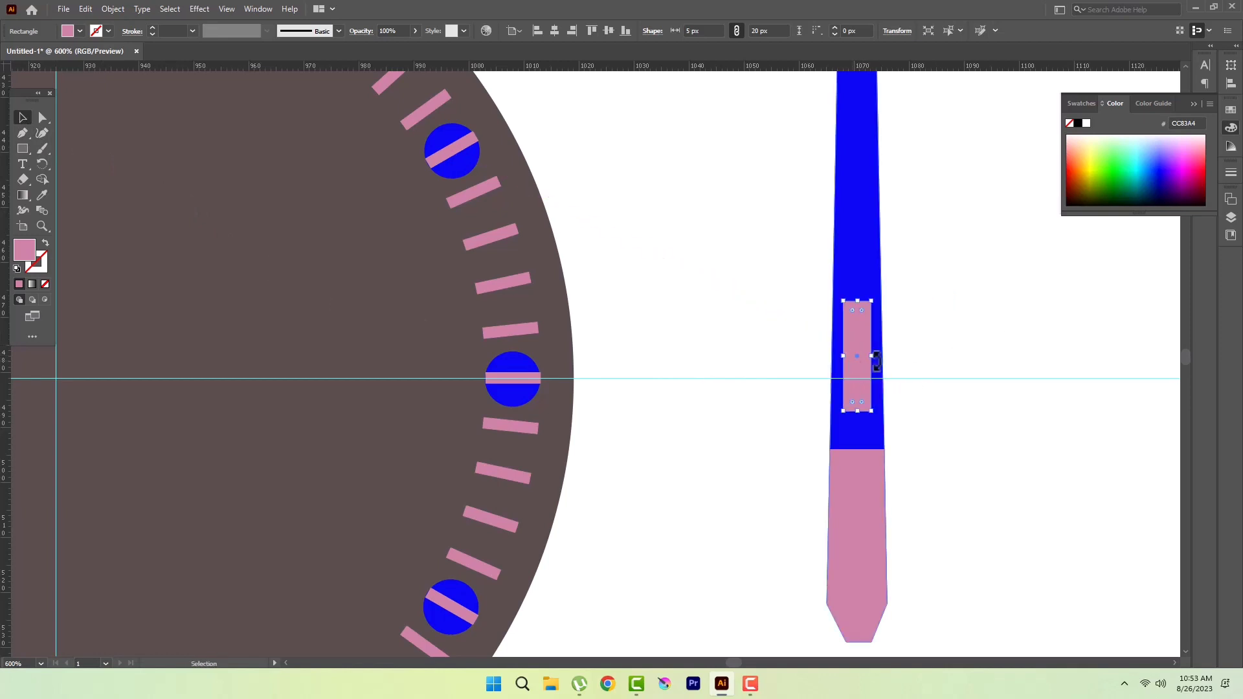
alt+click(857, 356)
key(v)
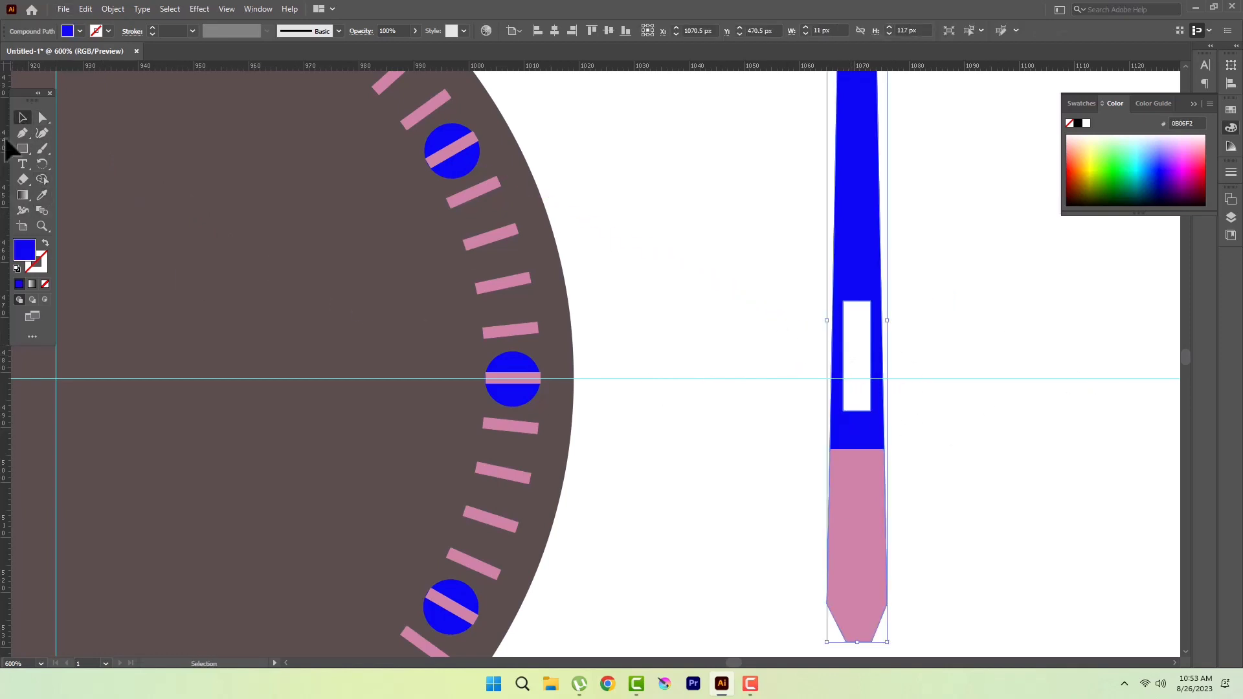
scroll(787, 250, down, 2)
mouse_move(796, 111)
mouse_down()
mouse_move(848, 391)
mouse_move(894, 123)
mouse_move(895, 181)
mouse_up()
Step: Tilt the shorter hand into a V and place both hands on the dial centre
click(919, 330)
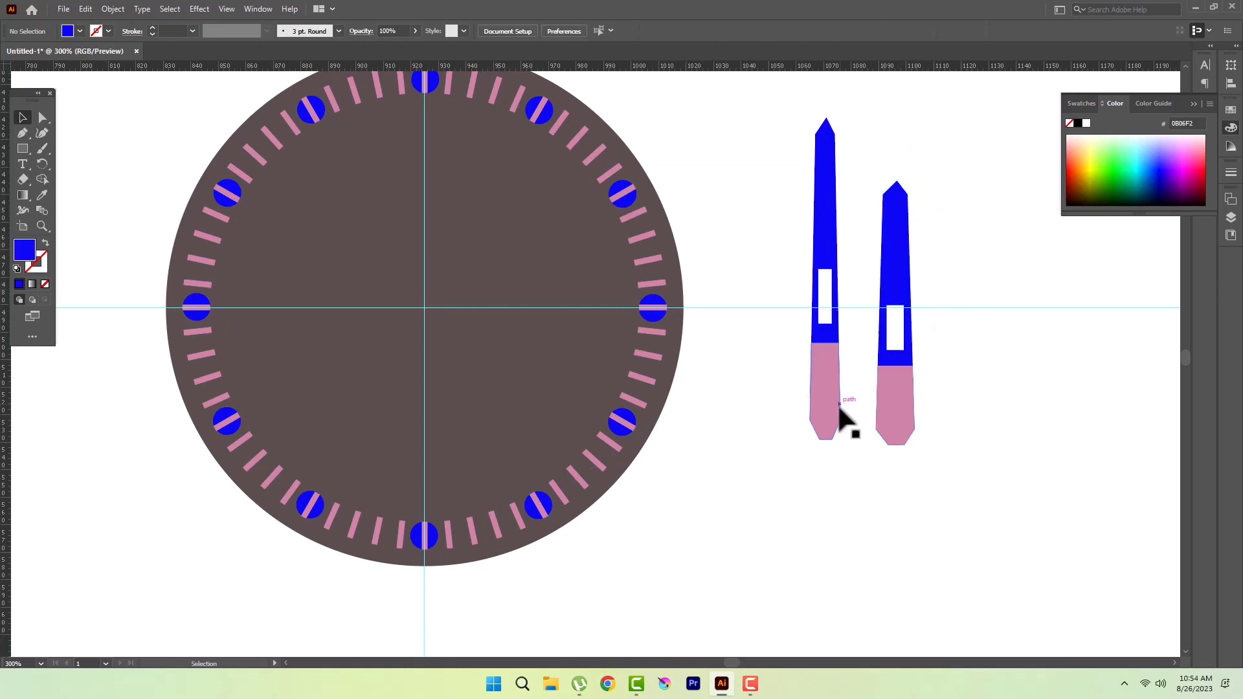
click(835, 421)
mouse_move(845, 452)
mouse_down()
mouse_move(893, 463)
mouse_move(909, 369)
mouse_up()
mouse_move(728, 123)
mouse_down()
mouse_move(903, 389)
mouse_move(939, 407)
mouse_up()
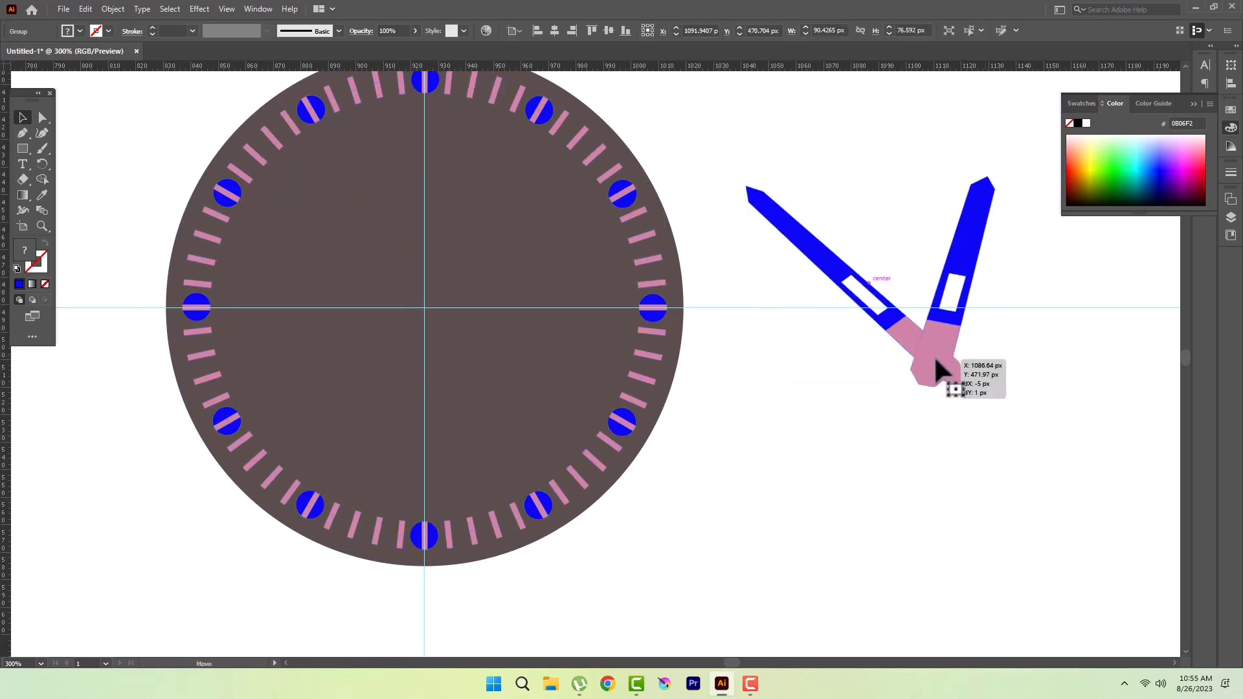
drag(932, 356, 615, 269)
key(ctrl+z)
drag(885, 353, 427, 310)
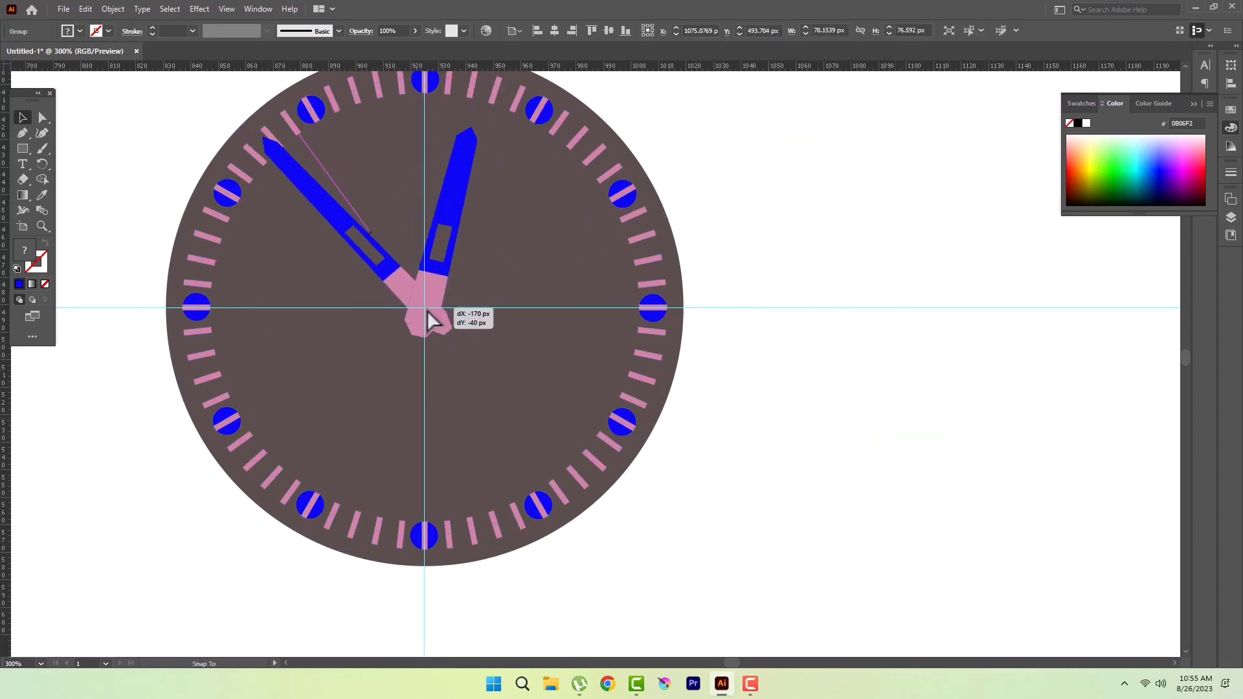
Step: Draw a tall bar to the right of the clock for the red hand
click(23, 148)
drag(846, 137, 874, 414)
double_click(25, 249)
click(615, 245)
Step: Fill the bar red and taper its top into a thin hand
click(732, 261)
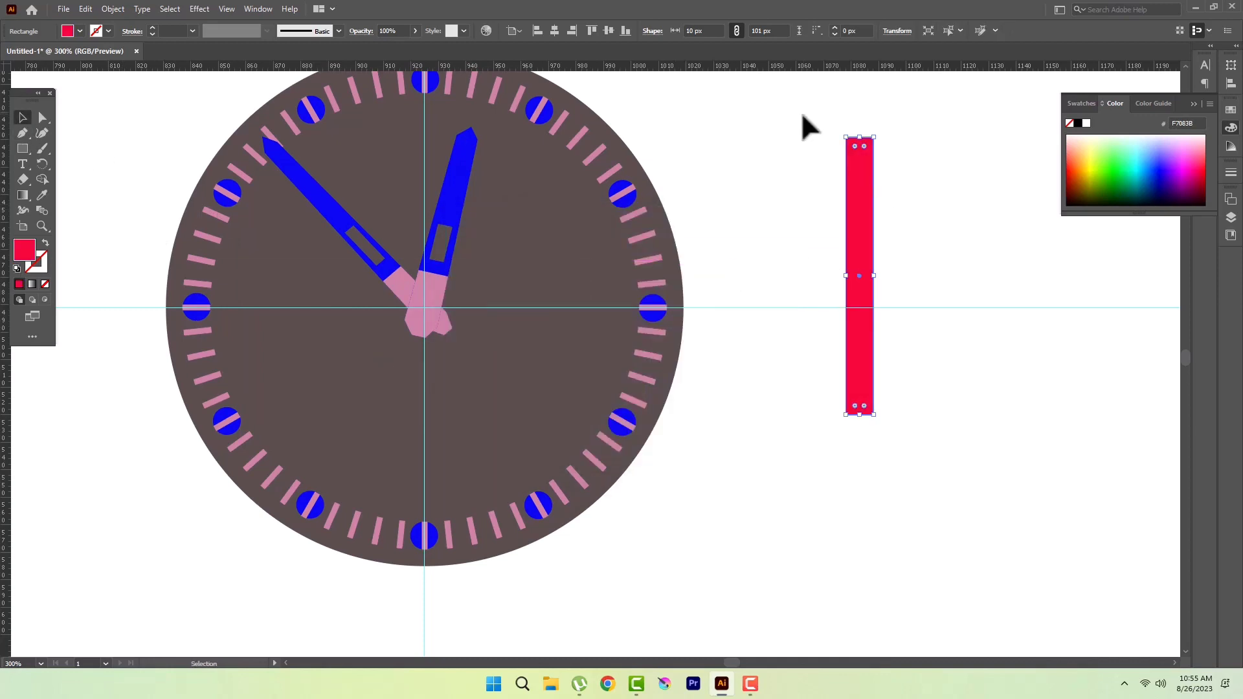
key(a)
drag(824, 113, 985, 148)
key(Left)
click(861, 176)
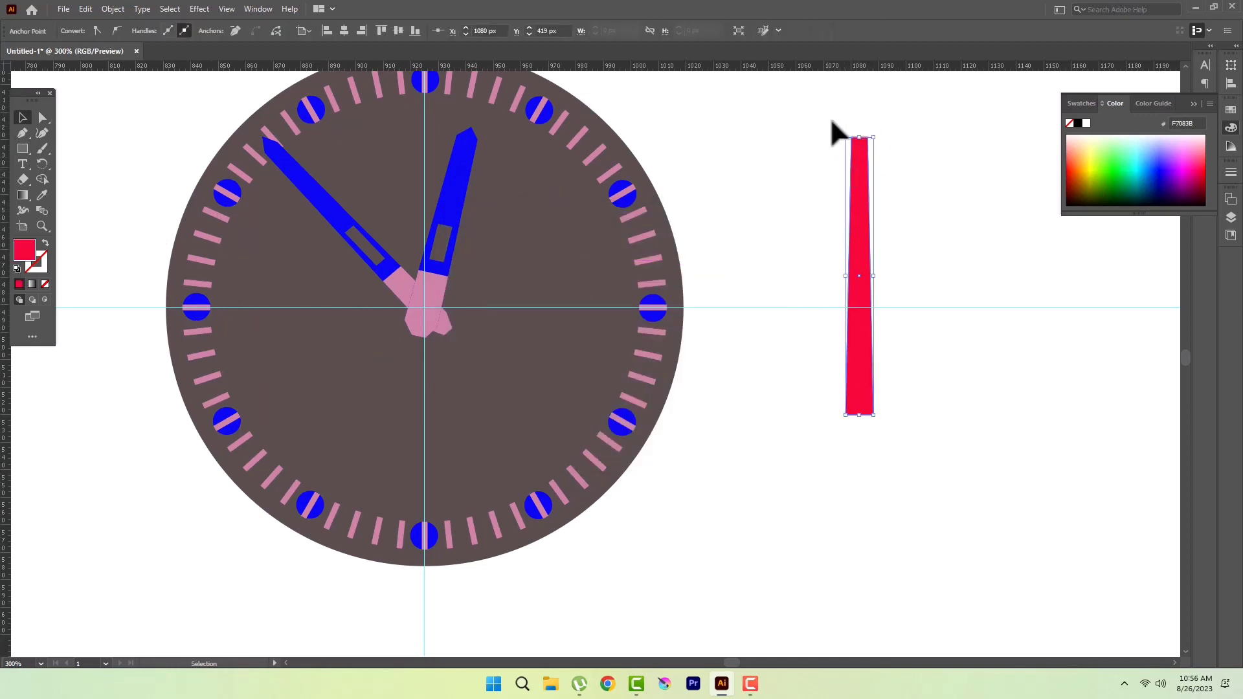
drag(854, 285, 865, 285)
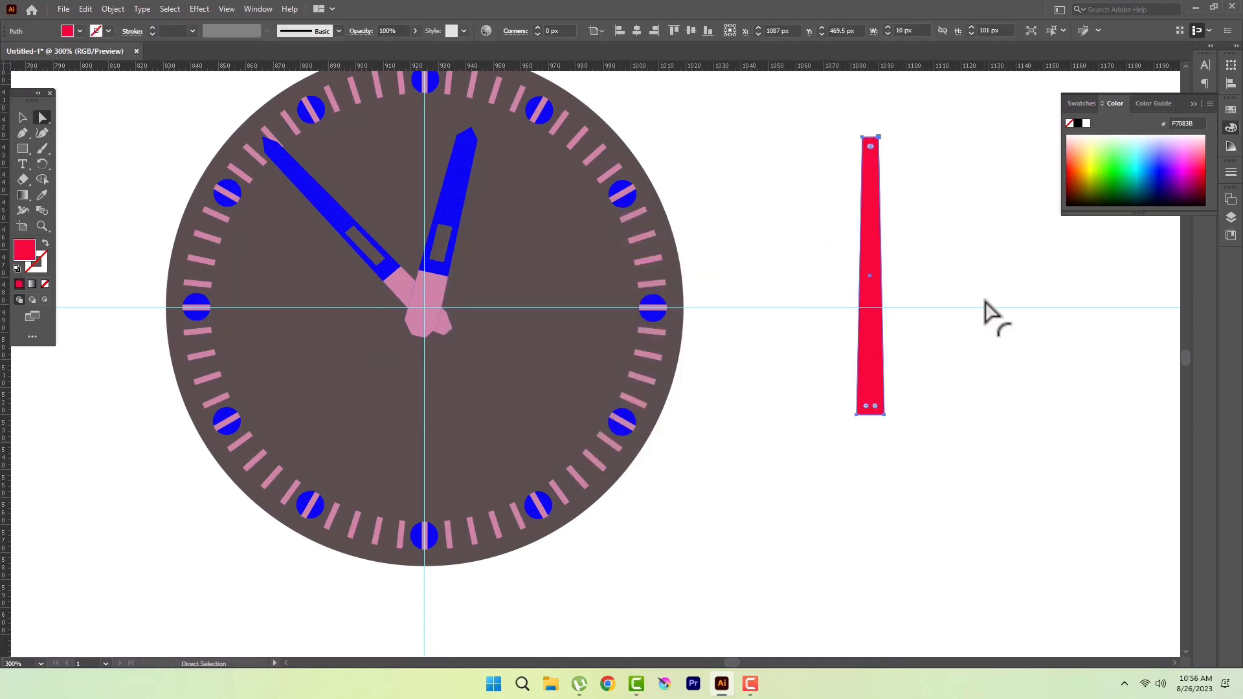
Step: Position the red hand on the dial centre pointing toward the lower right
key(v)
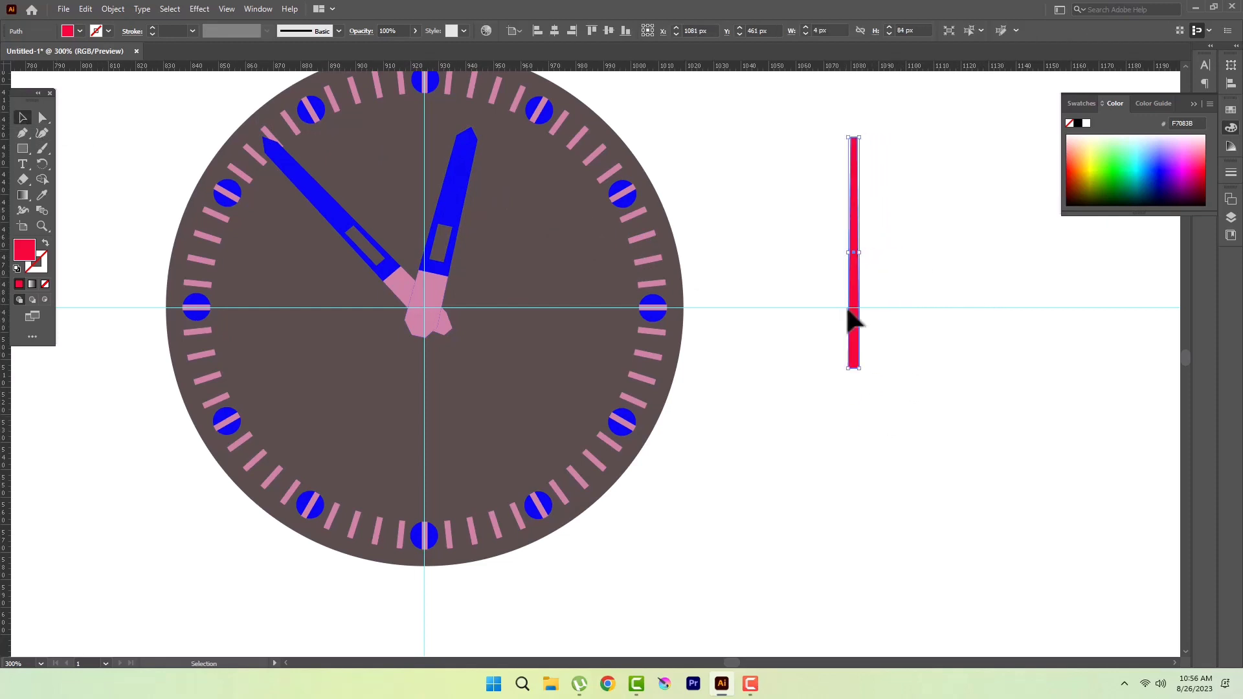
key(a)
click(865, 137)
key(v)
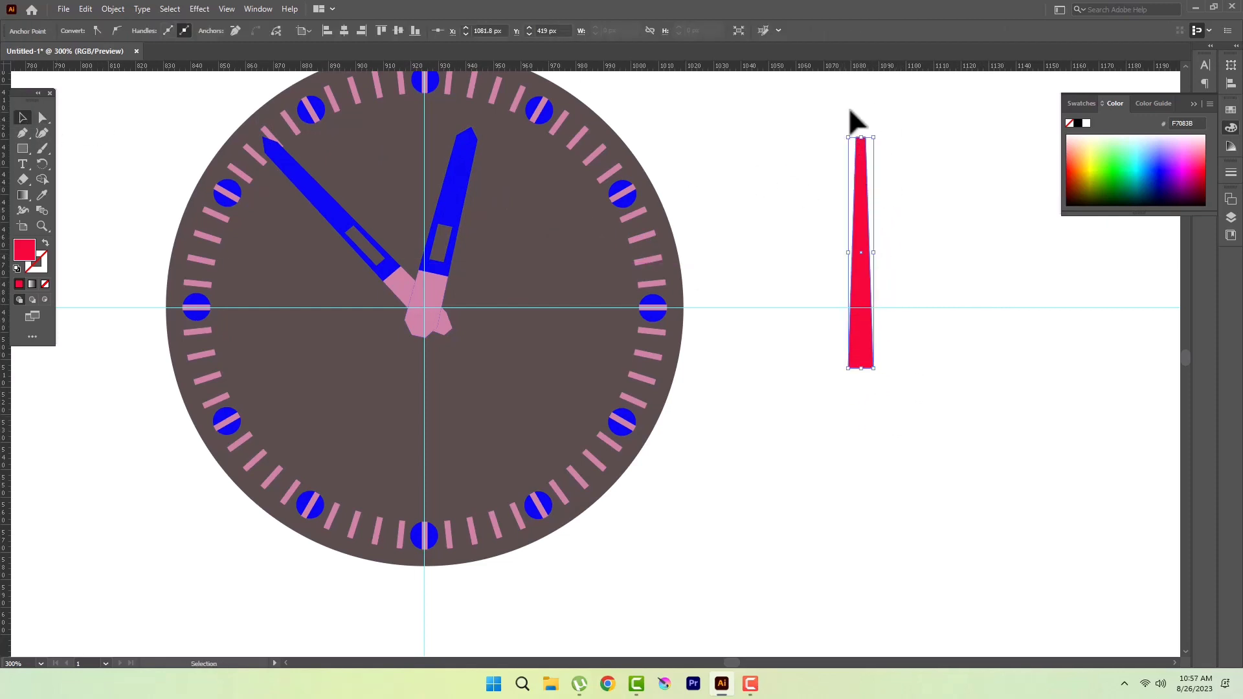
mouse_move(838, 330)
mouse_down()
mouse_move(421, 291)
mouse_move(781, 352)
mouse_up()
click(23, 148)
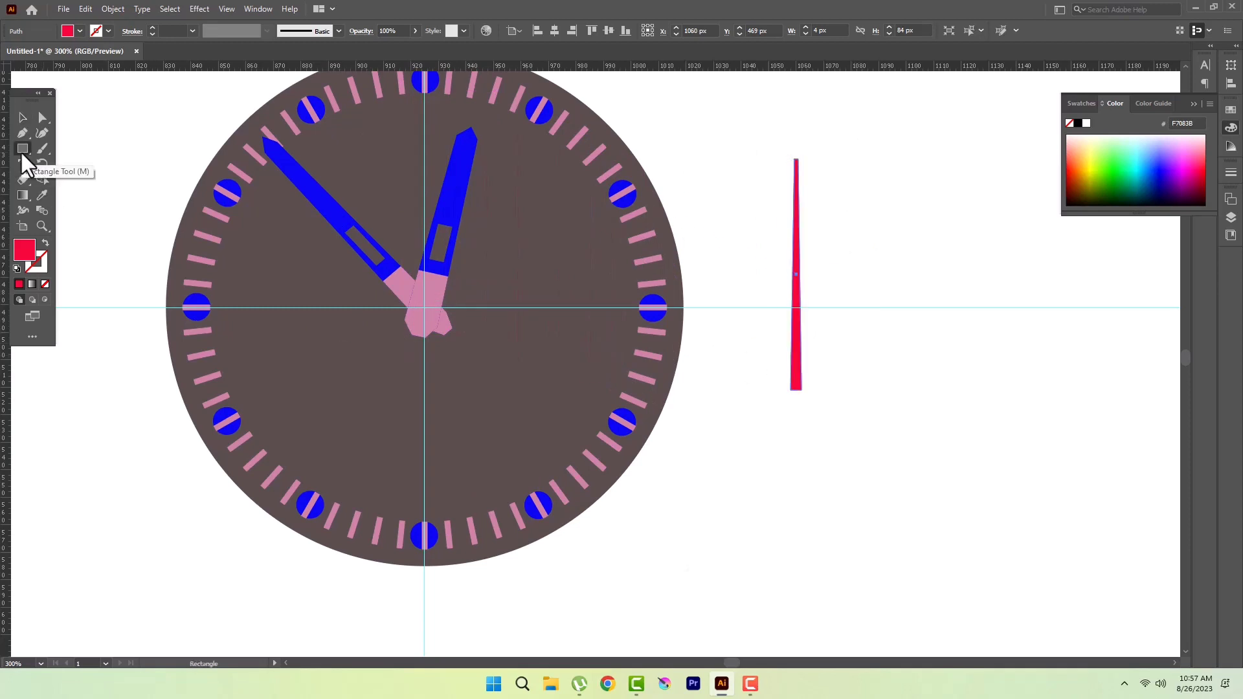
click(42, 195)
click(396, 280)
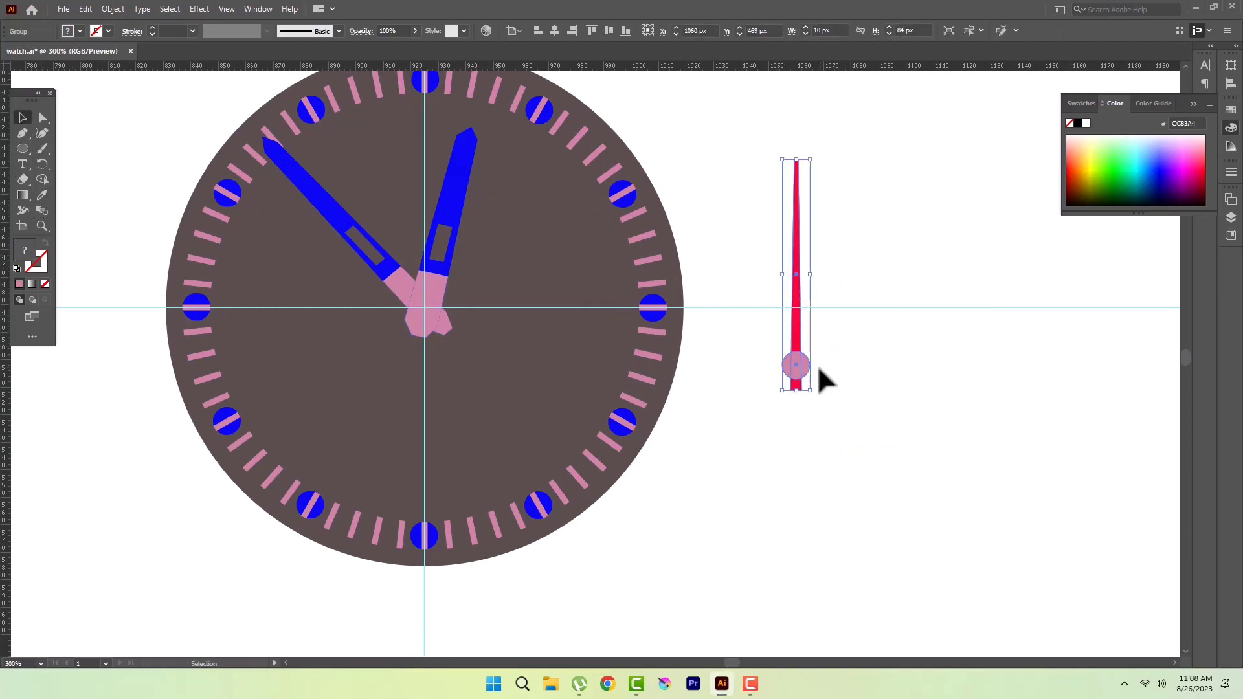
mouse_move(818, 373)
mouse_down()
mouse_move(748, 255)
mouse_move(485, 347)
mouse_up()
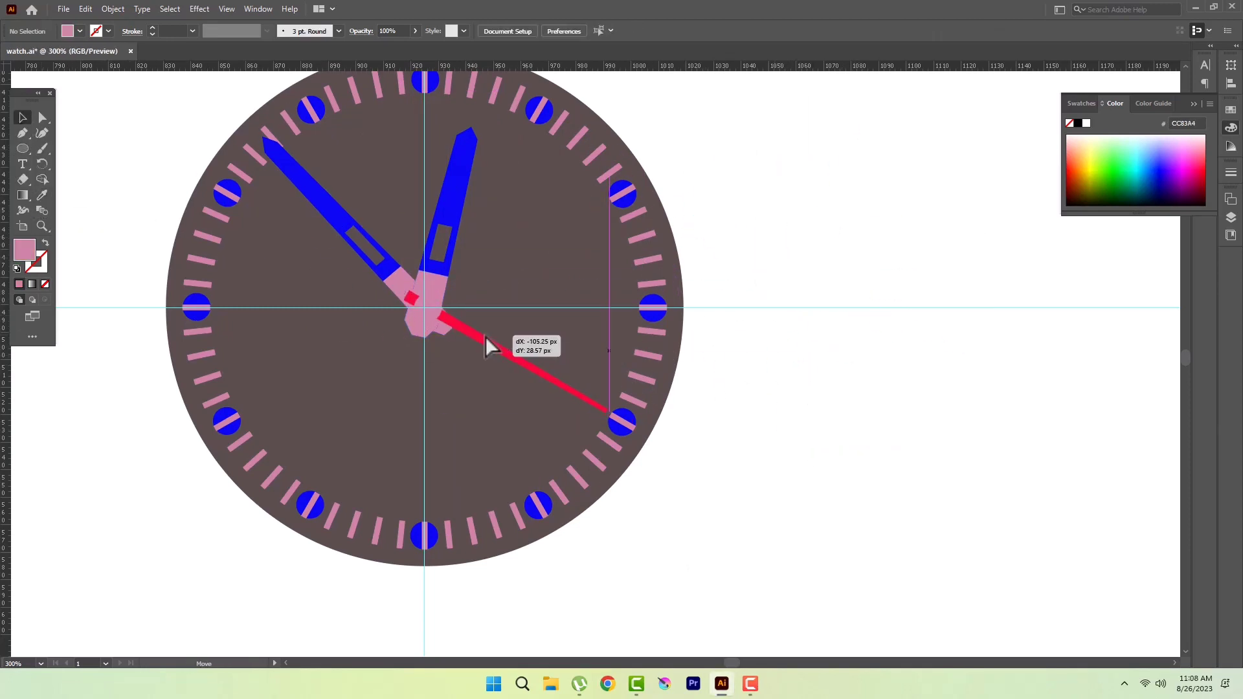
scroll(485, 349, up, 3)
click(542, 356)
Step: Draw a small black circle as the centre pin over the hands' pivot
click(412, 257)
key(l)
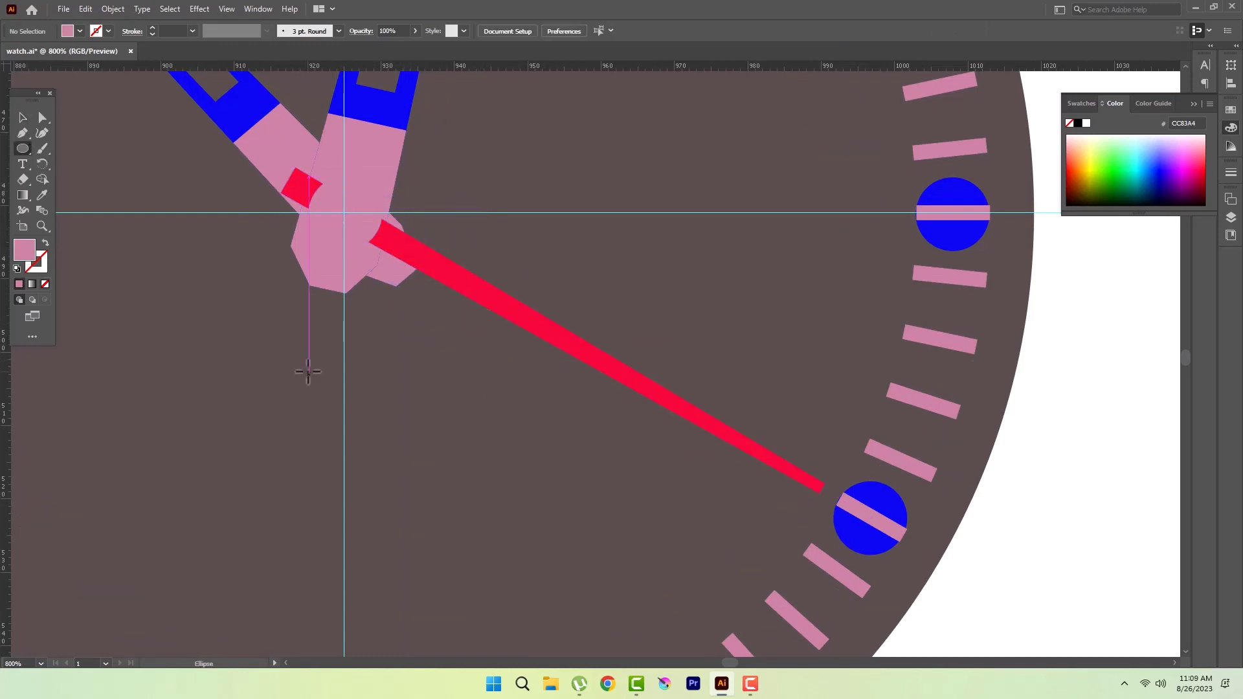
mouse_move(242, 235)
mouse_down()
mouse_move(271, 262)
mouse_move(347, 220)
mouse_up()
double_click(24, 249)
click(451, 417)
key(Return)
click(396, 394)
key(Escape)
key(v)
Step: Select the three hands and the centre pin
click(118, 14)
scroll(275, 408, down, 5)
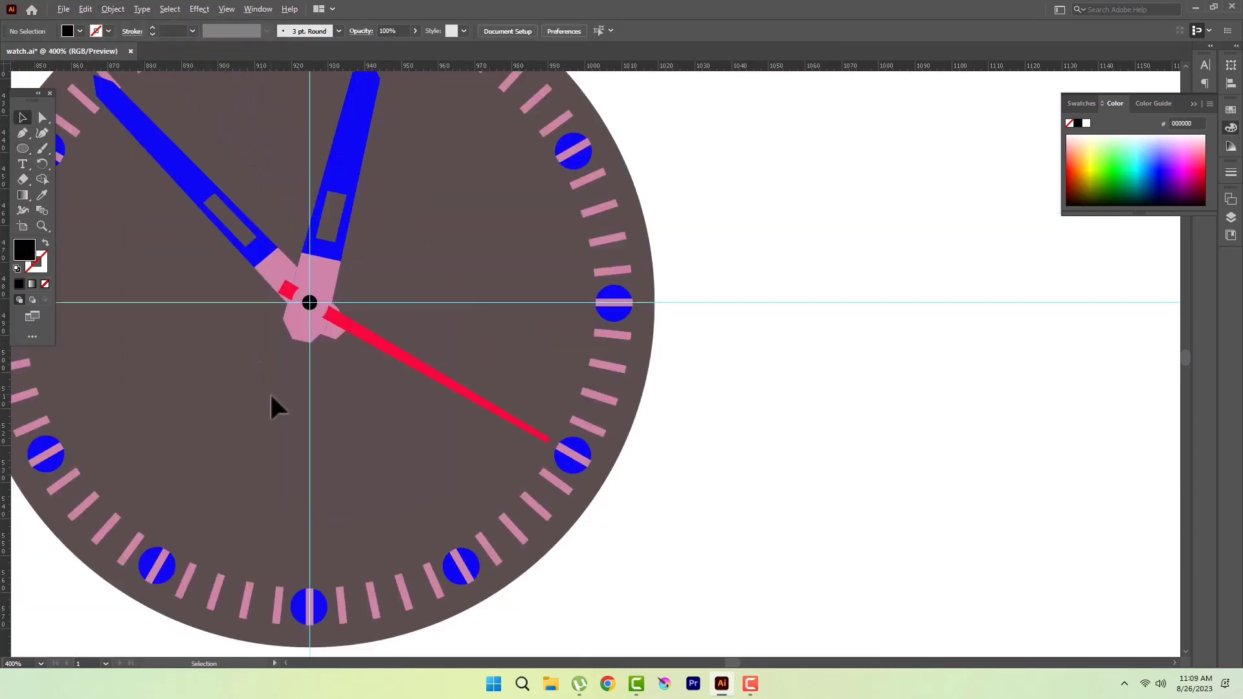
key(ctrl+a)
click(113, 8)
mouse_move(130, 324)
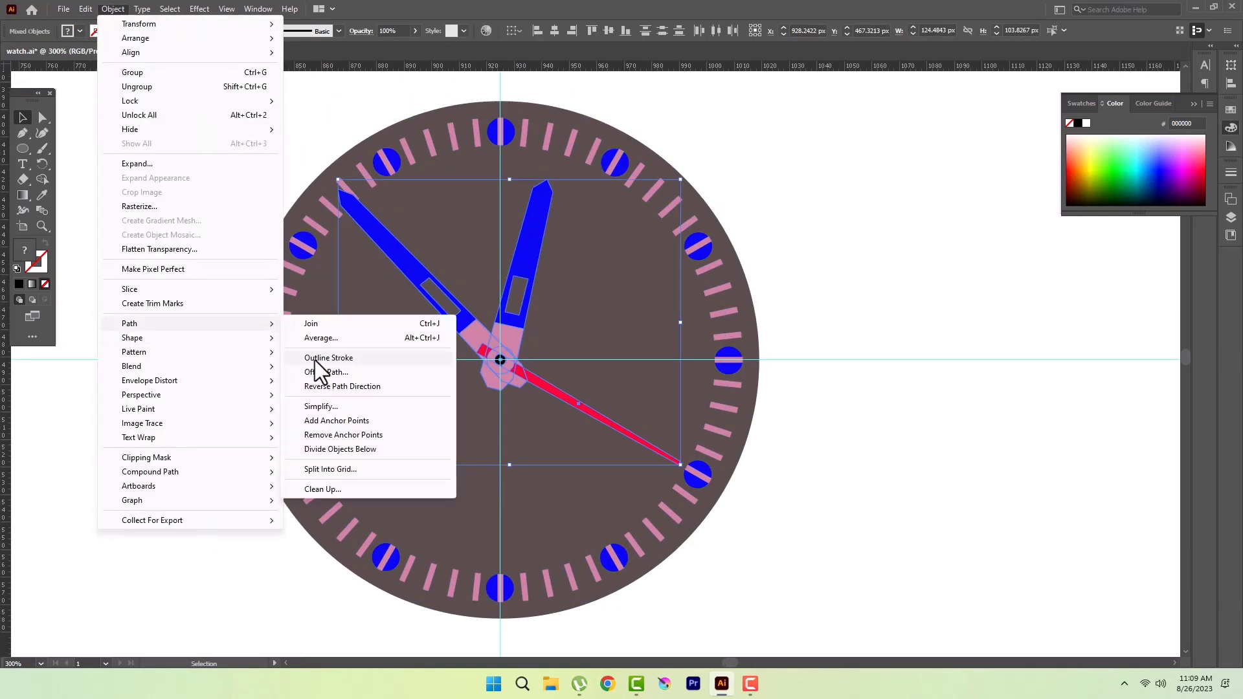
Step: Cancel Offset Path and apply a Drop Shadow to the hands and centre pin
click(319, 367)
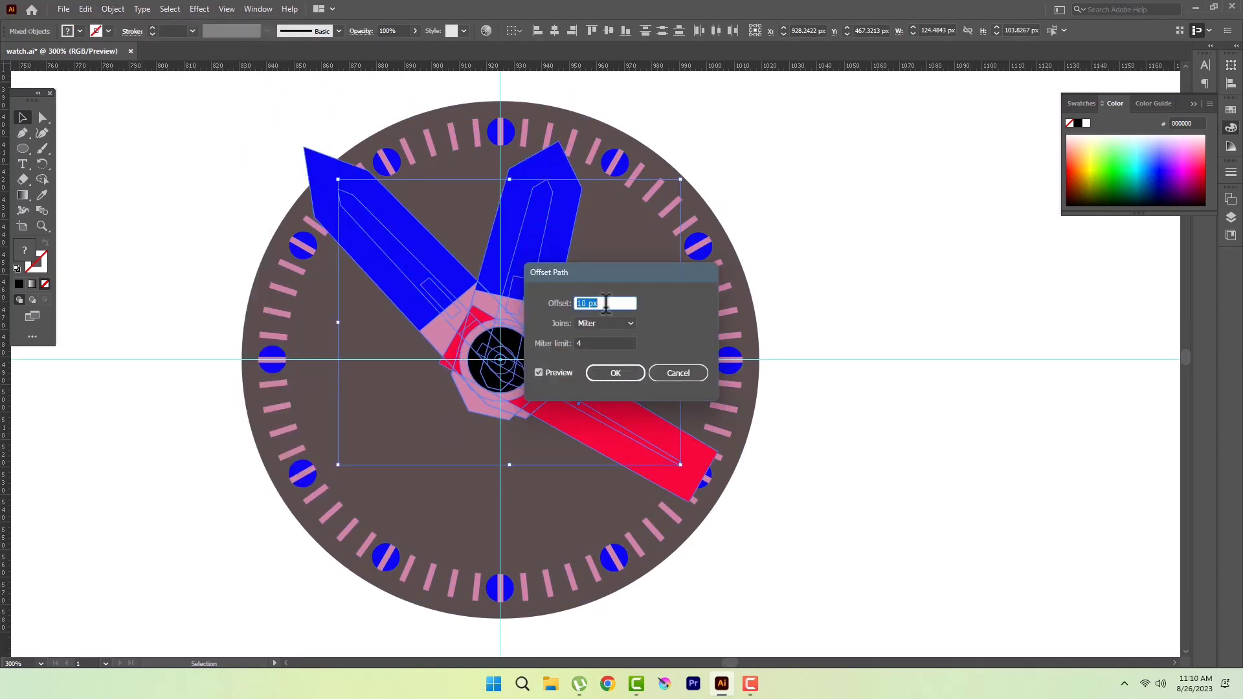
key(Escape)
click(200, 8)
click(388, 163)
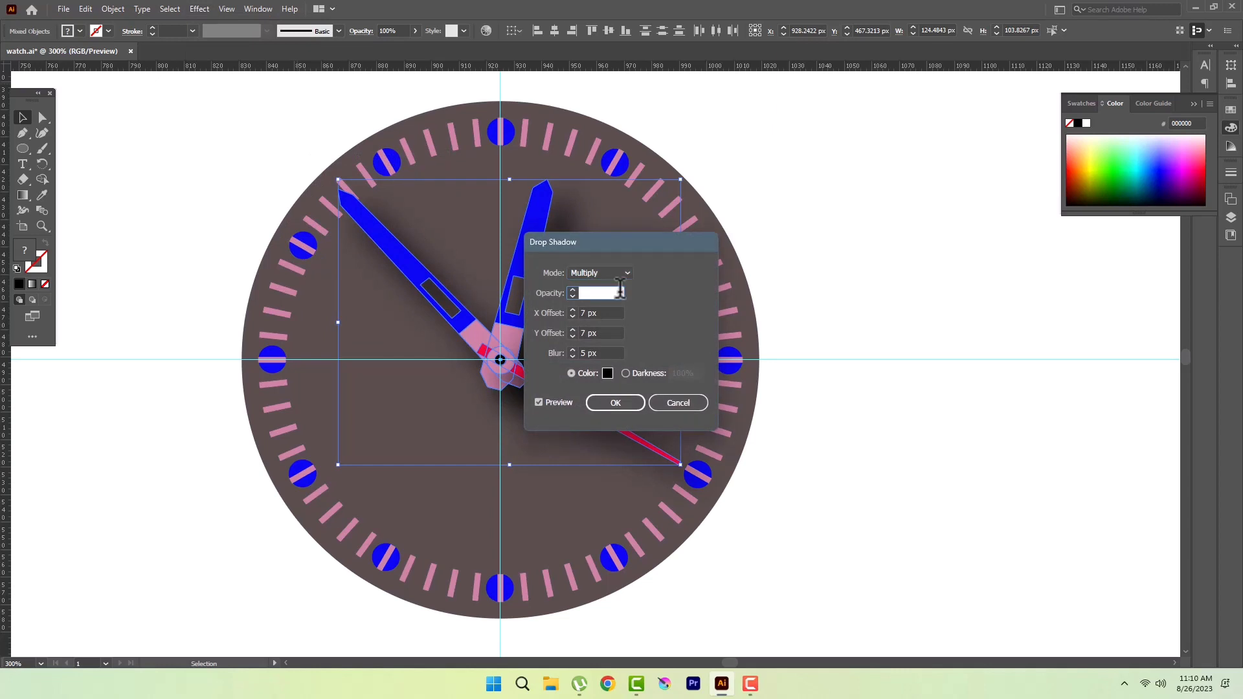
click(583, 332)
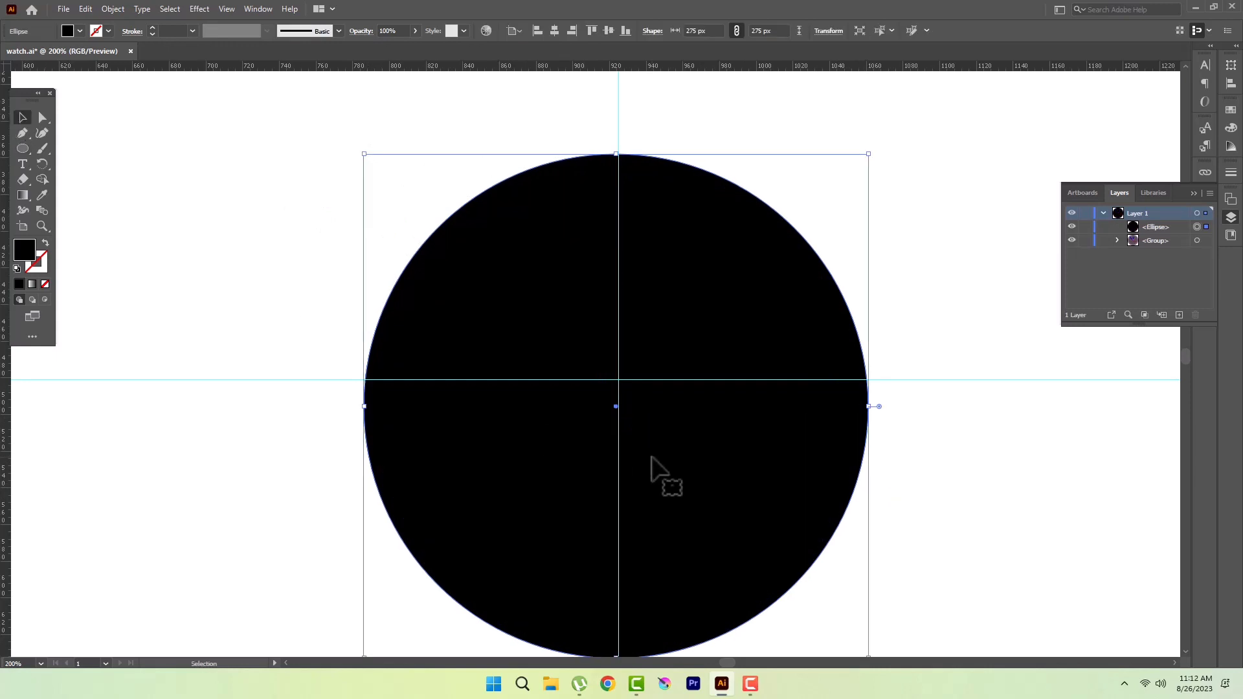
Step: Move the dial aside and draw black lug rectangles above and below the black case circle
key(ctrl+shift+bracketleft)
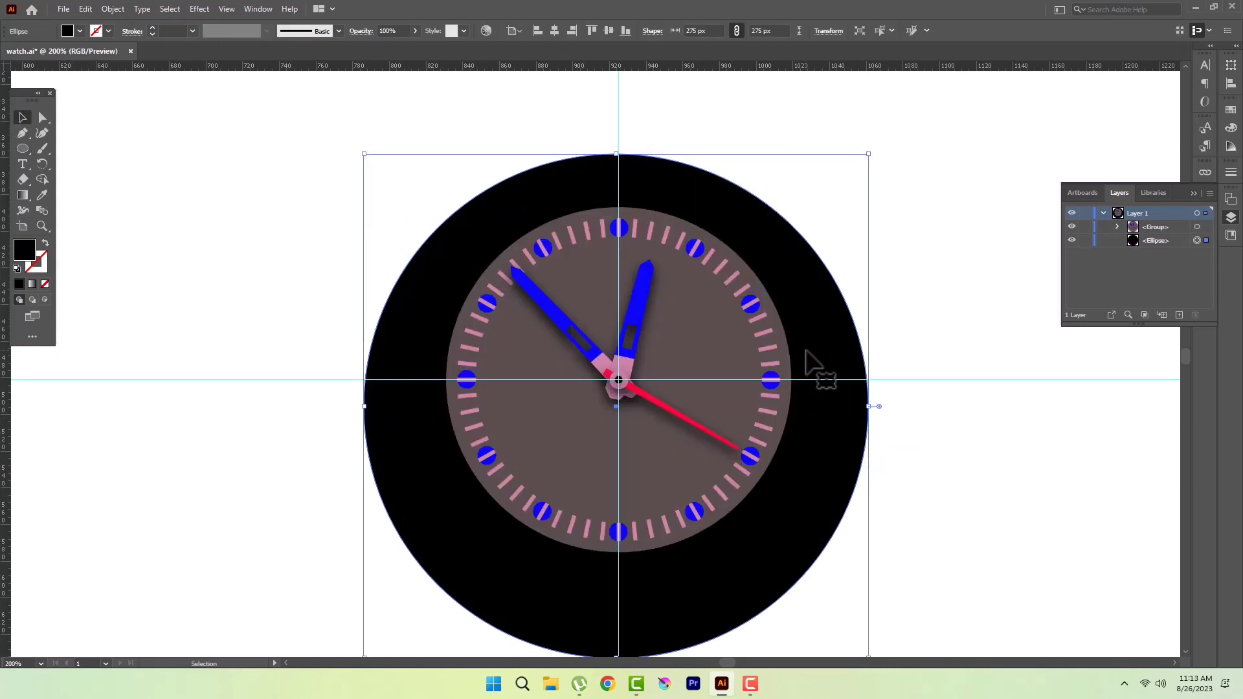
drag(804, 361, 994, 125)
drag(662, 341, 673, 316)
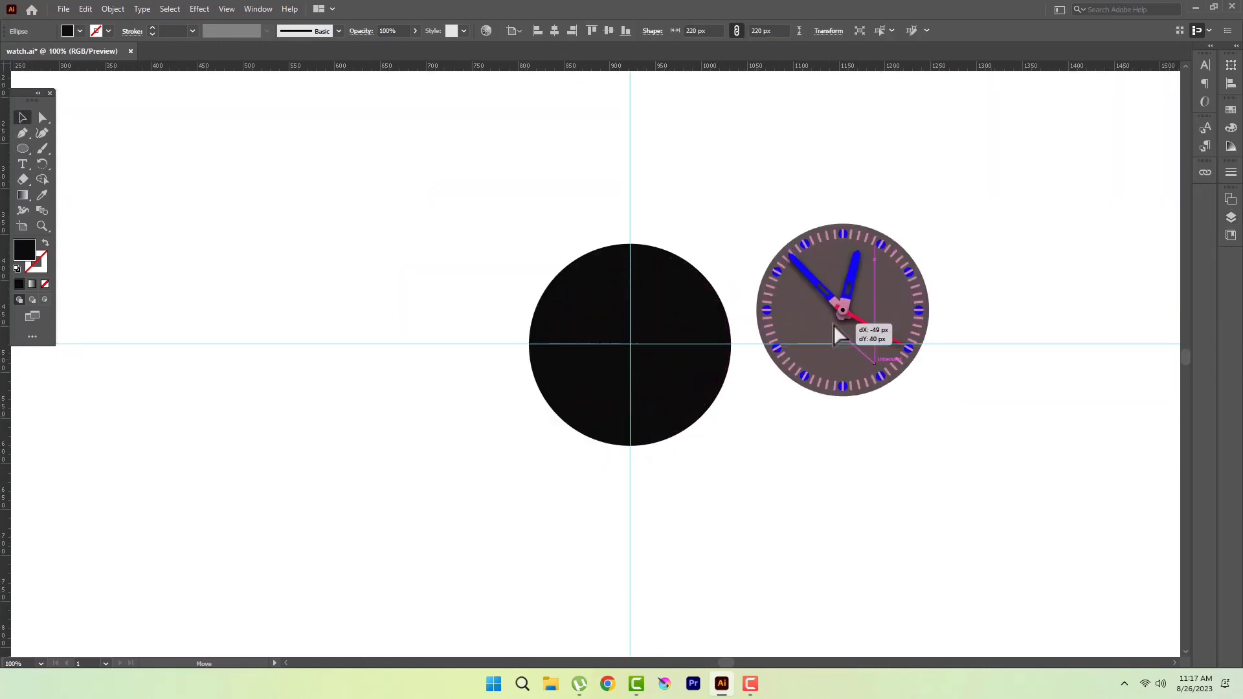
drag(576, 230, 691, 279)
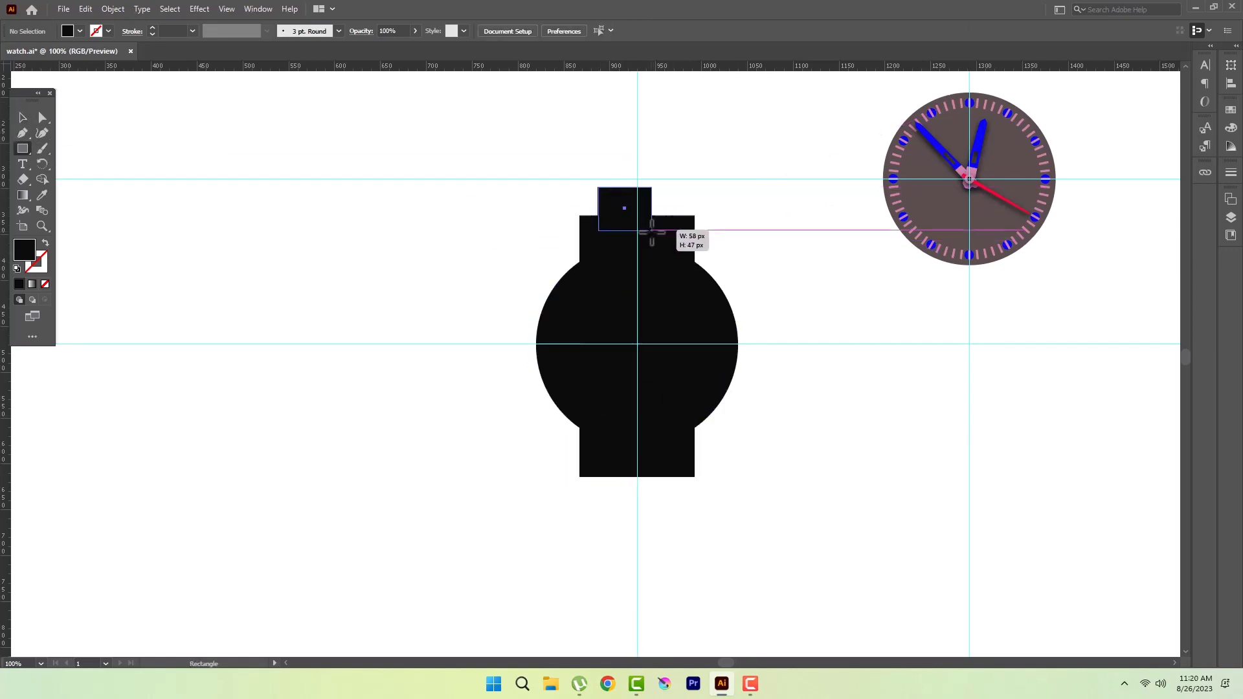
mouse_move(651, 230)
mouse_down()
mouse_move(676, 257)
mouse_move(618, 223)
mouse_move(621, 500)
mouse_up()
shift+click(652, 271)
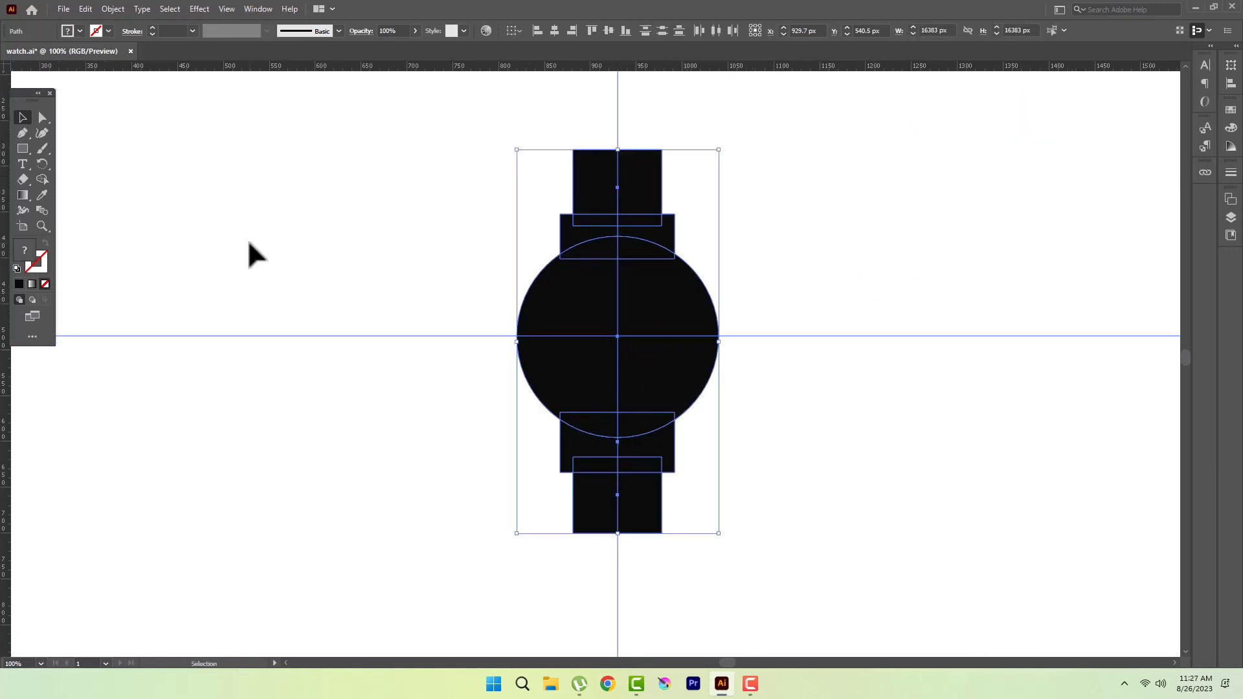
Step: Merge the black case shapes and round the corners of the top and bottom lugs
key(shift+m)
alt+click(595, 493)
alt+click(618, 187)
click(42, 117)
click(87, 133)
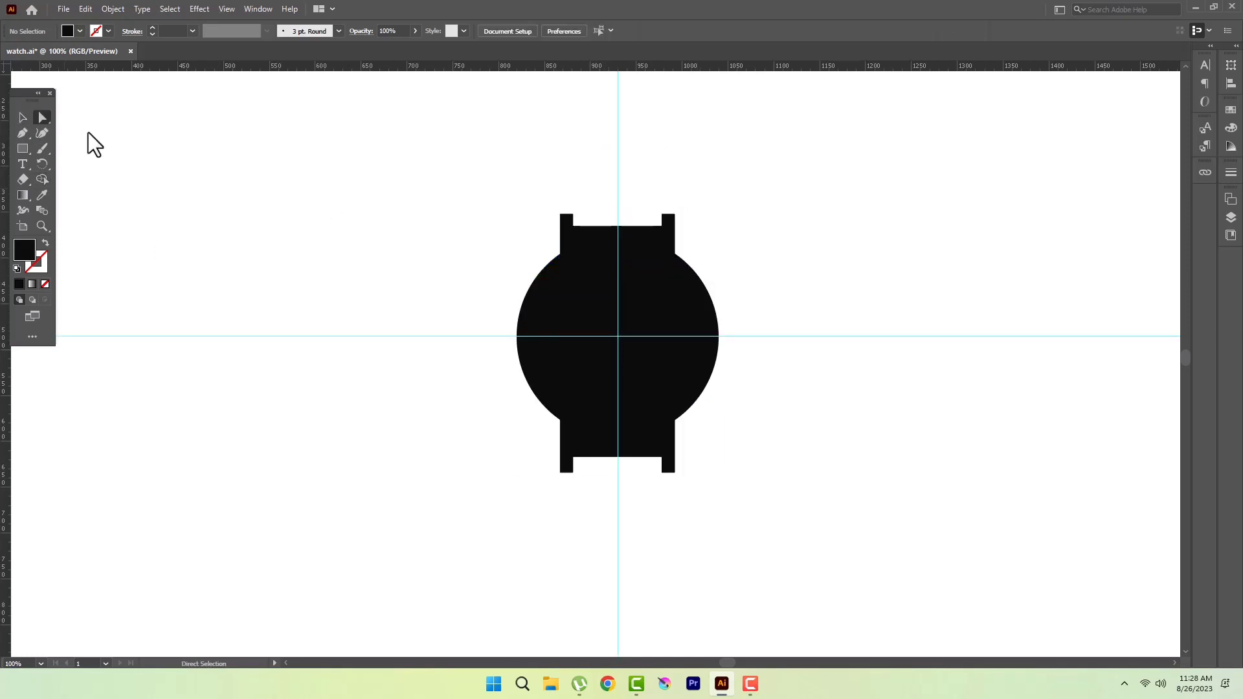
drag(689, 198, 552, 262)
mouse_move(554, 405)
mouse_down()
mouse_move(679, 482)
mouse_move(735, 463)
mouse_up()
key(v)
drag(495, 189, 902, 600)
Step: Bring the dial to the front and centre it on the black case
key(ctrl+minus)
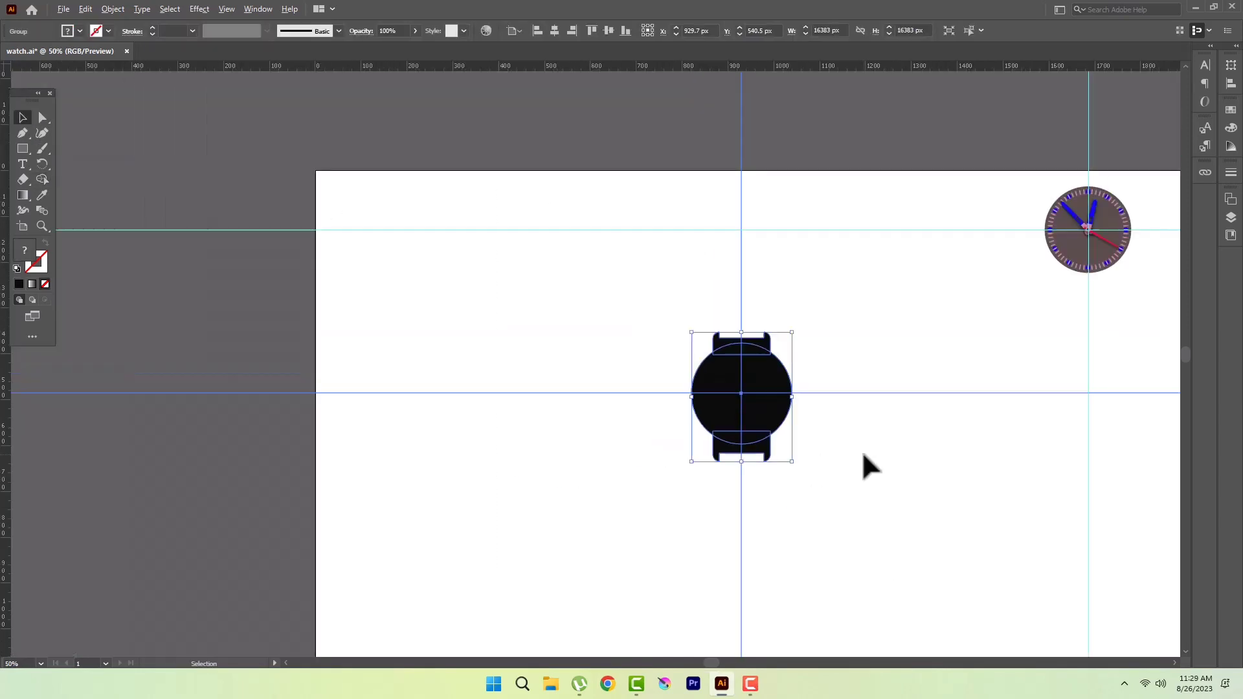
mouse_move(1087, 229)
mouse_down()
mouse_move(837, 376)
mouse_move(740, 391)
mouse_up()
right_click(767, 411)
click(949, 622)
key(ctrl+plus)
key(ctrl+plus)
key(ctrl+plus)
mouse_move(643, 436)
mouse_down()
mouse_move(653, 432)
mouse_move(660, 492)
mouse_up()
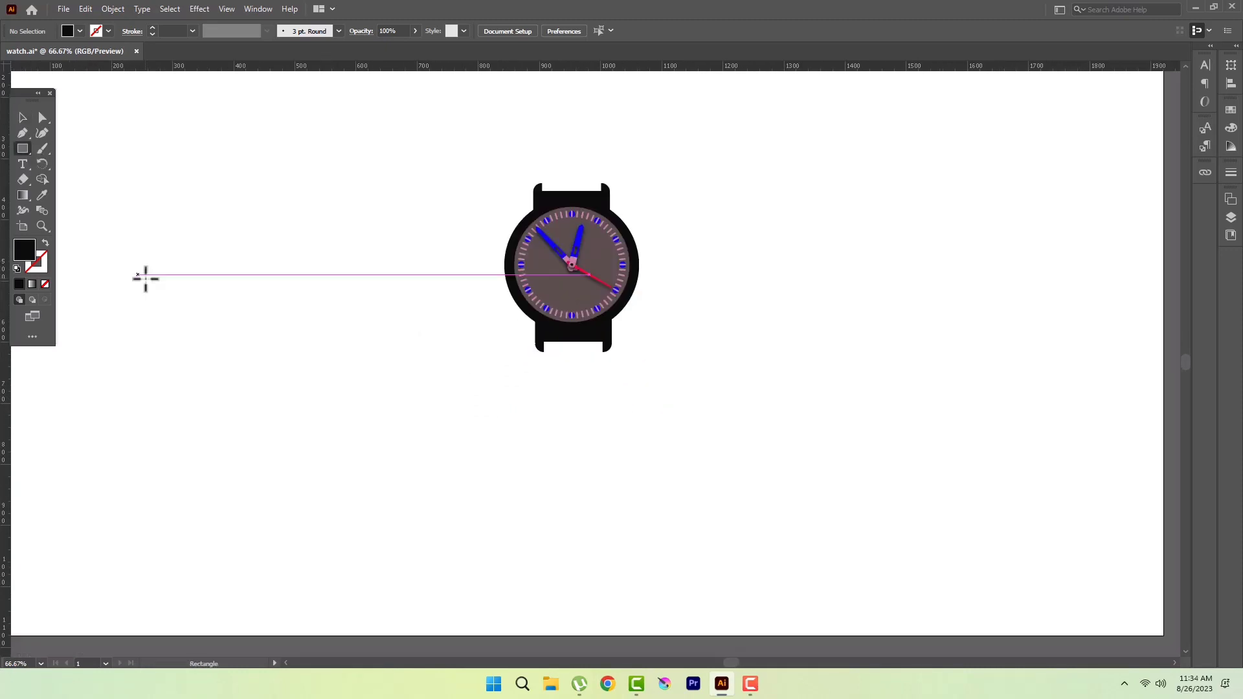
Step: Draw a strap rectangle below the case and Alt-drag a copy above it
drag(551, 353, 603, 549)
click(22, 117)
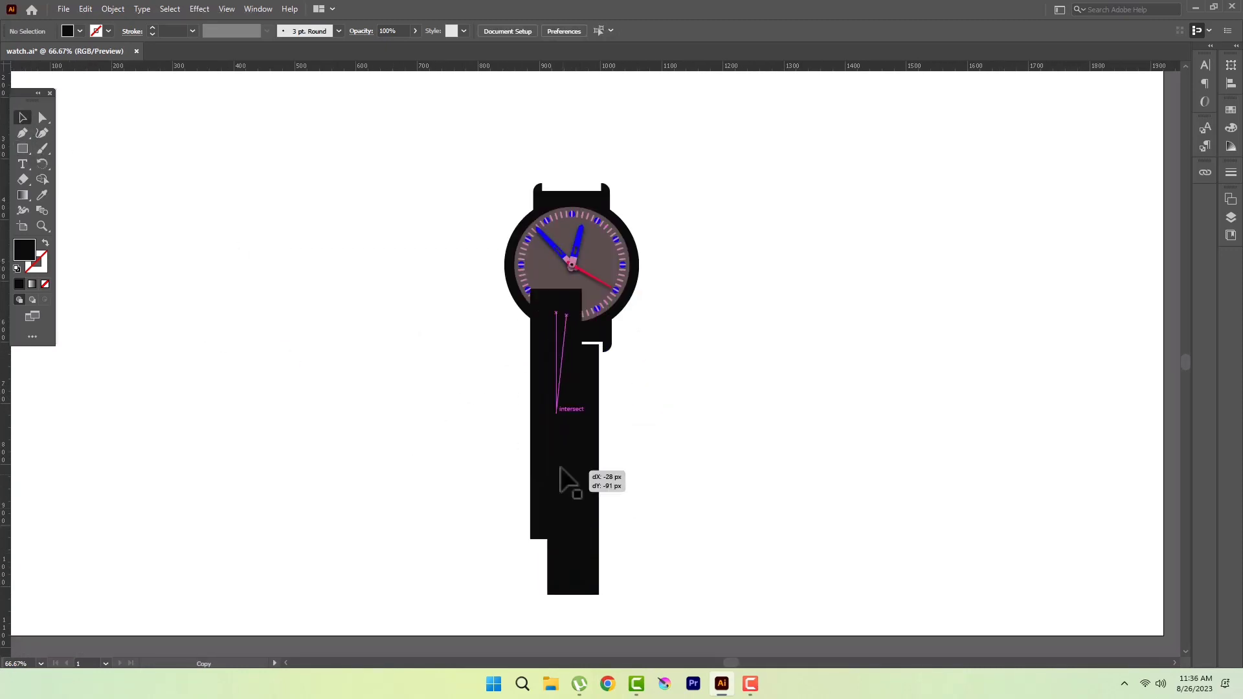
mouse_move(569, 480)
mouse_down()
mouse_move(622, 149)
mouse_move(593, 225)
mouse_up()
key(ctrl+minus)
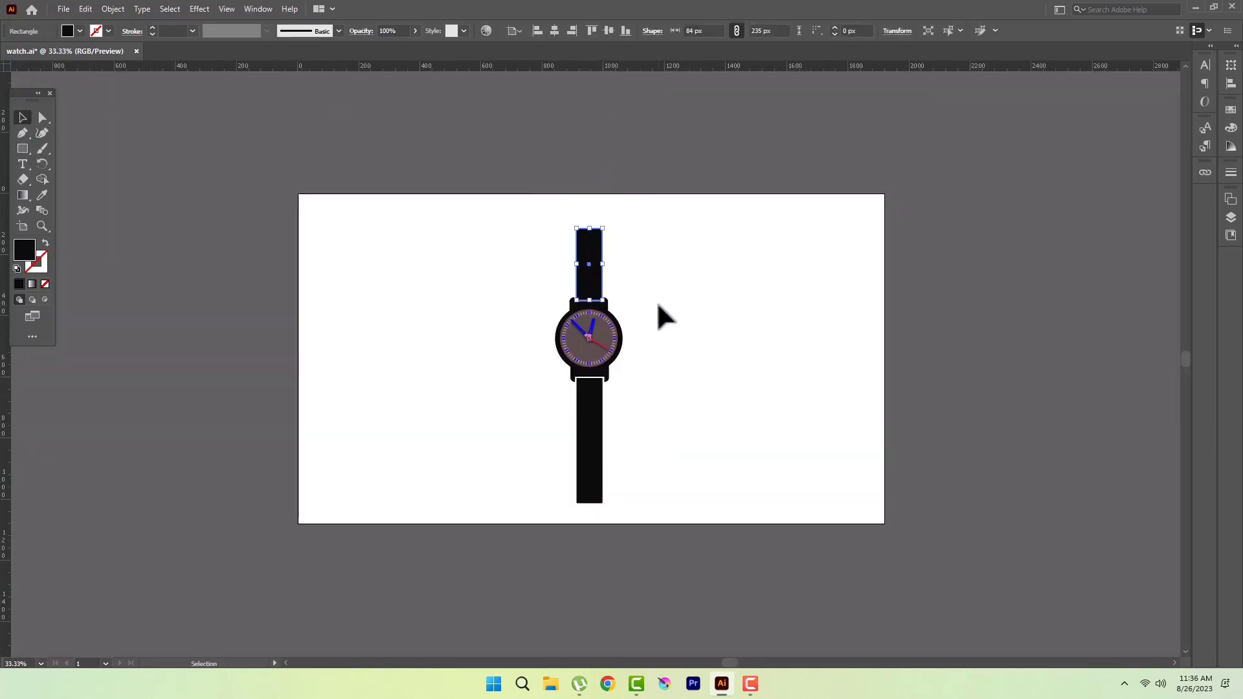
click(658, 304)
Step: Fill the lower strap with the dial's brown using the Eyedropper
scroll(662, 426, up, 1)
click(554, 453)
key(i)
click(552, 316)
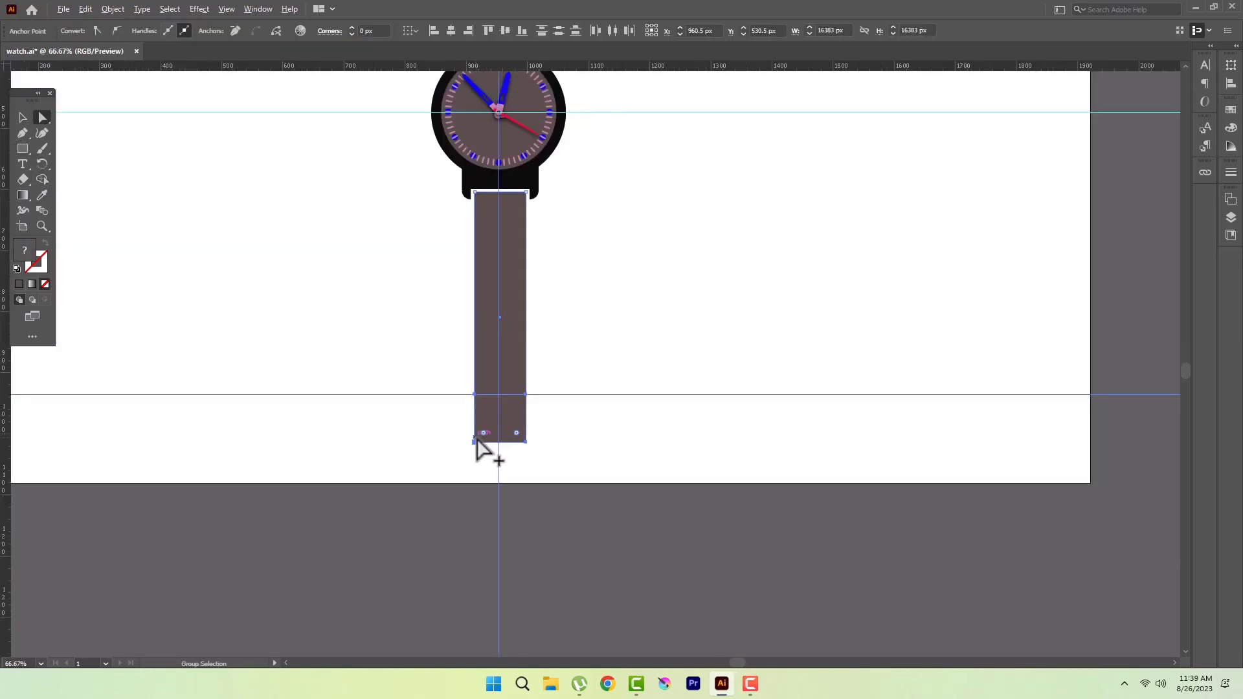
Step: Round the lower strap's end and draw a wider rectangle at the upper strap's end
key(ctrl+plus)
drag(473, 480, 577, 494)
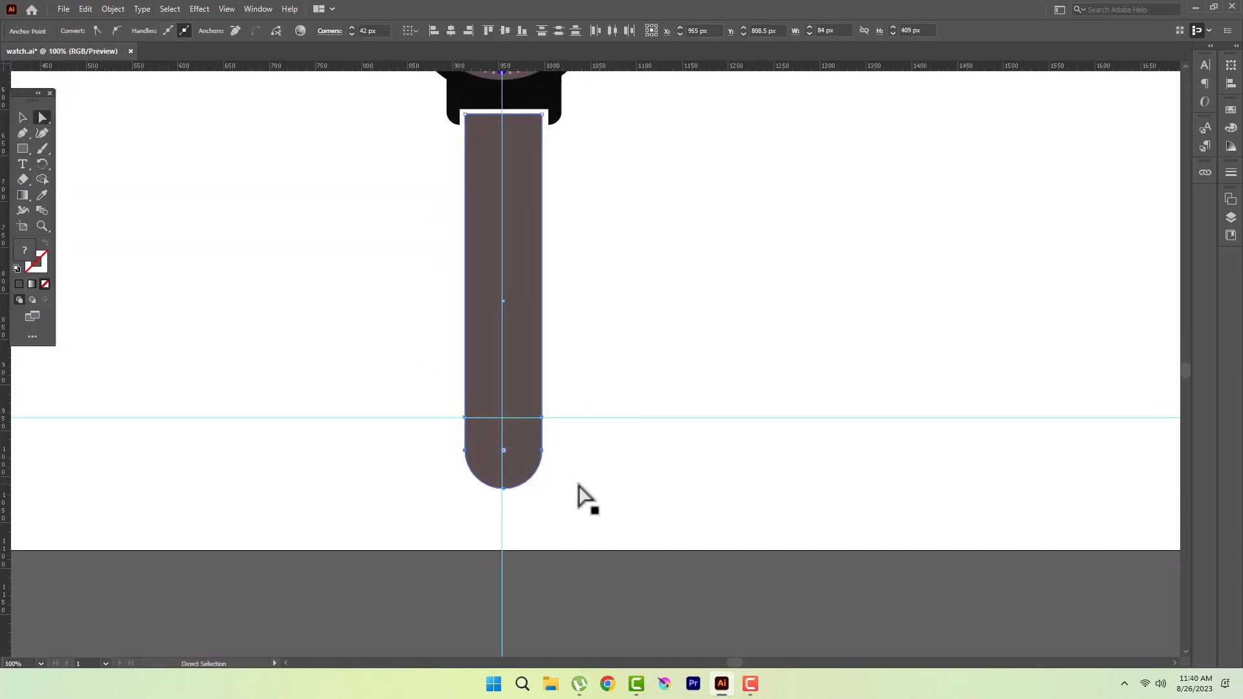
drag(426, 225, 529, 289)
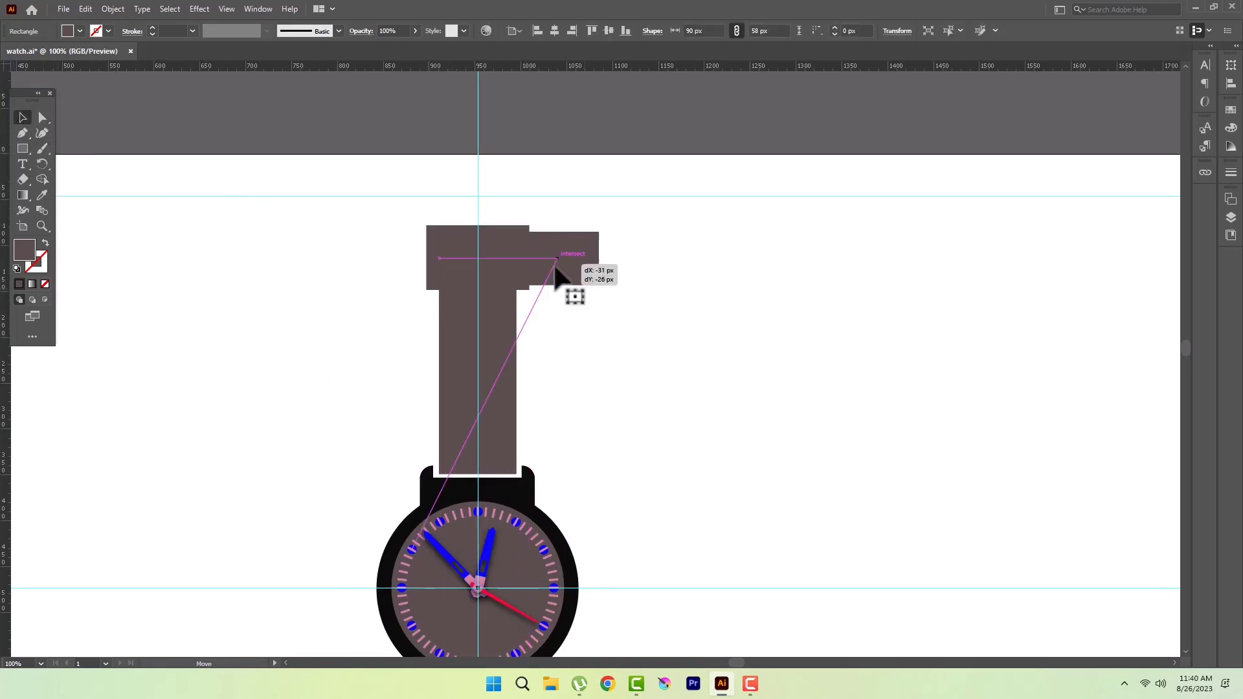
Step: Cut the wide rectangle into a П-shaped bracket with Shape Builder and move it onto the upper strap
drag(447, 263, 725, 257)
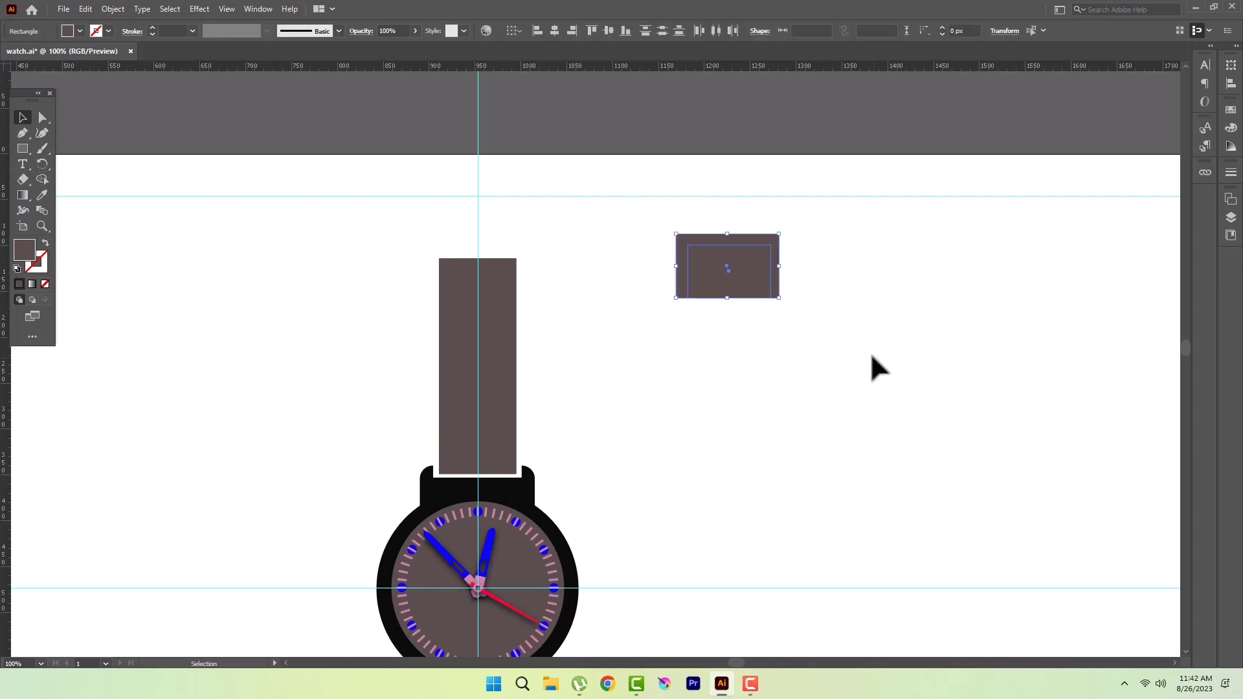
alt+click(724, 297)
click(23, 117)
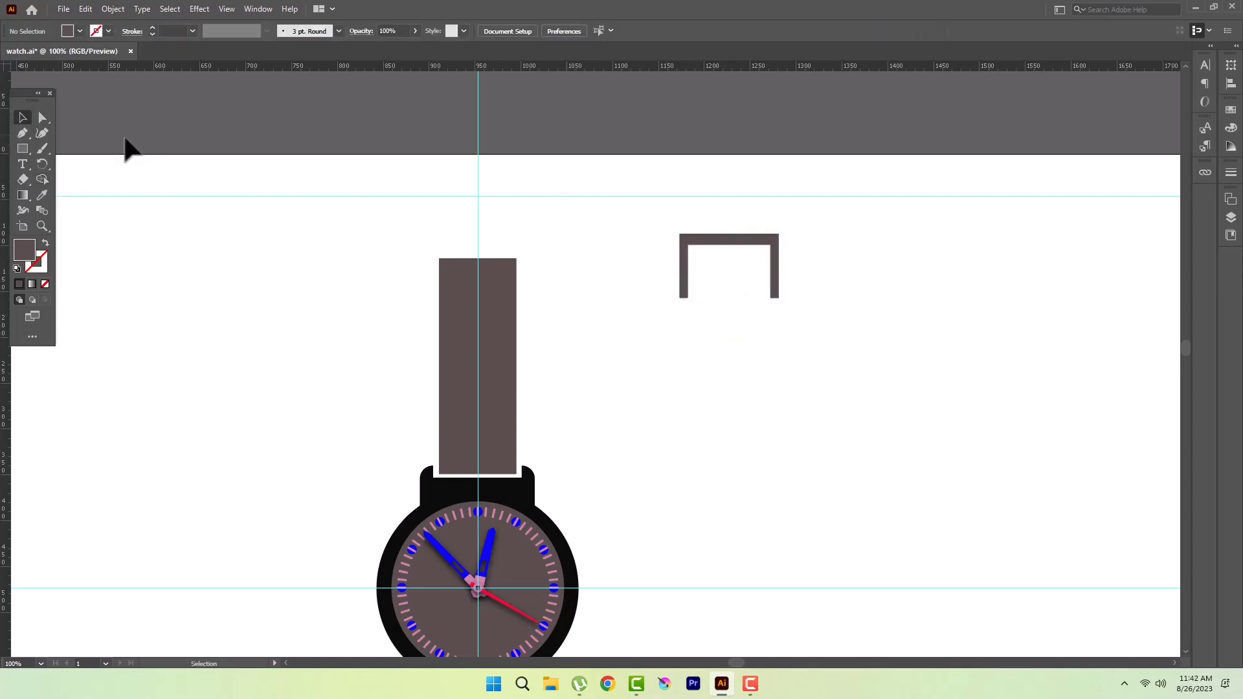
drag(741, 241, 490, 217)
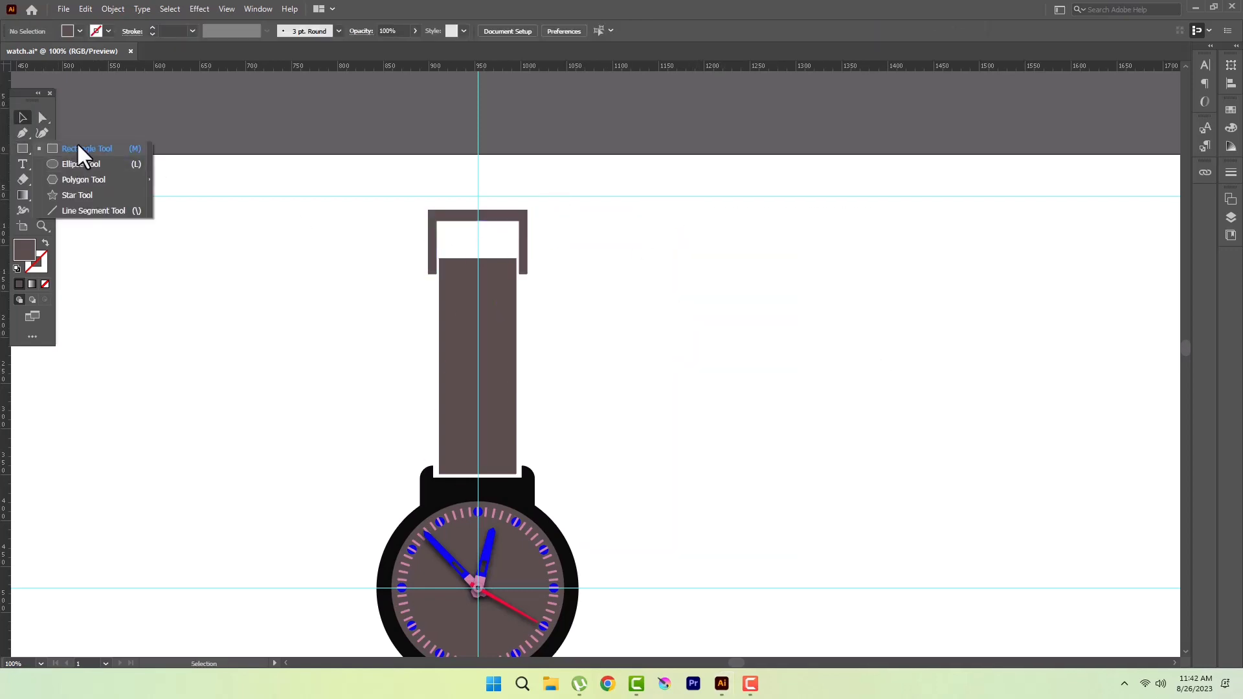
Step: Draw a thin bar at the bracket centre and cut a notch into the strap top
drag(22, 148, 77, 158)
mouse_move(570, 209)
mouse_down()
mouse_move(577, 277)
mouse_move(480, 259)
mouse_up()
key(a)
key(v)
drag(417, 201, 538, 285)
click(42, 179)
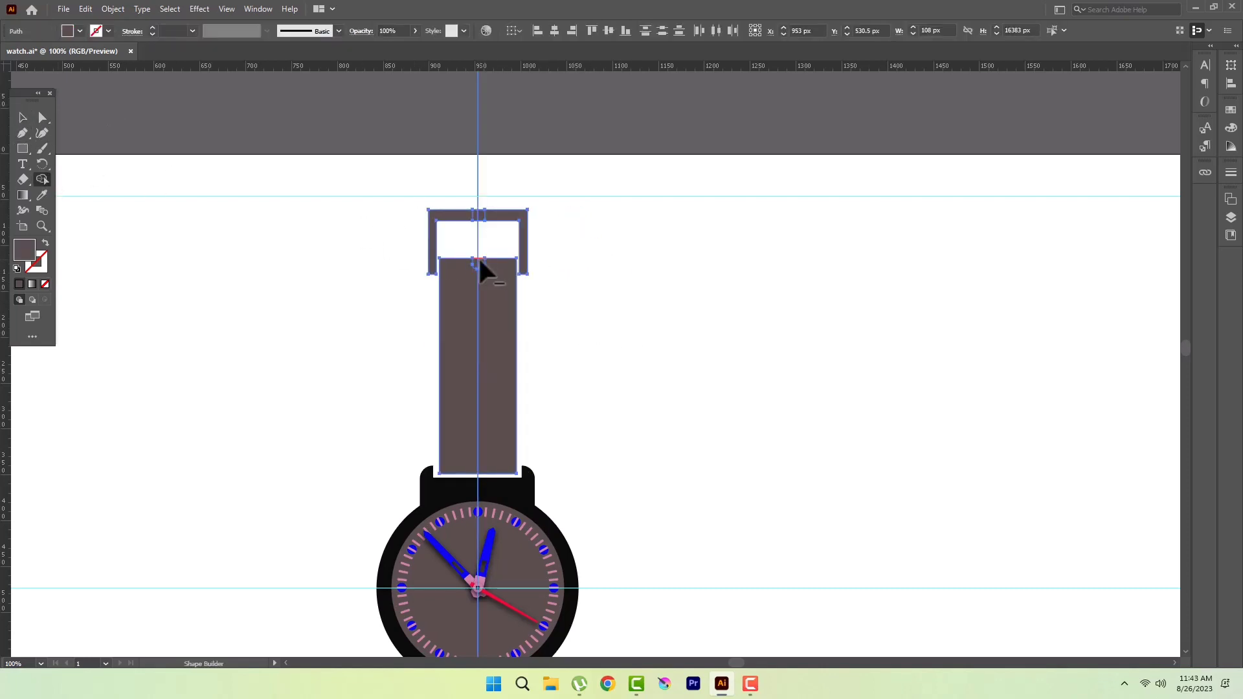
alt+click(479, 259)
key(v)
Step: Create a 7 px wide rectangle for the buckle prong
key(ctrl+shift+a)
click(549, 270)
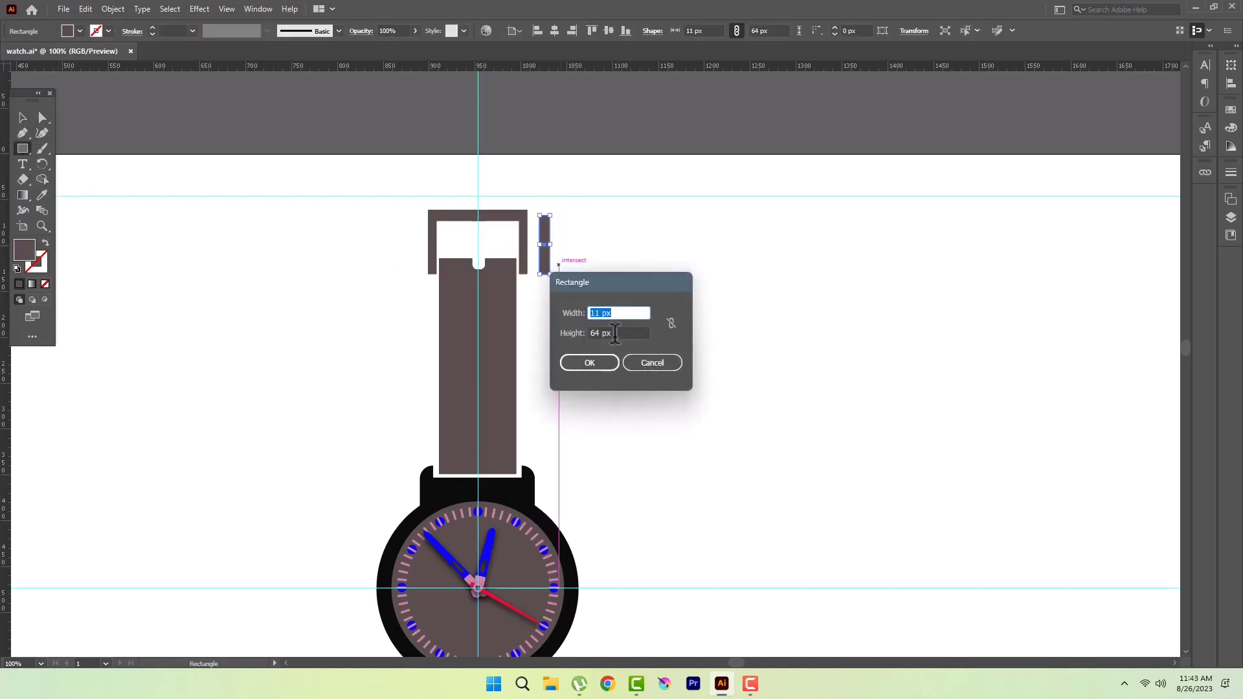
text(7)
key(Return)
key(v)
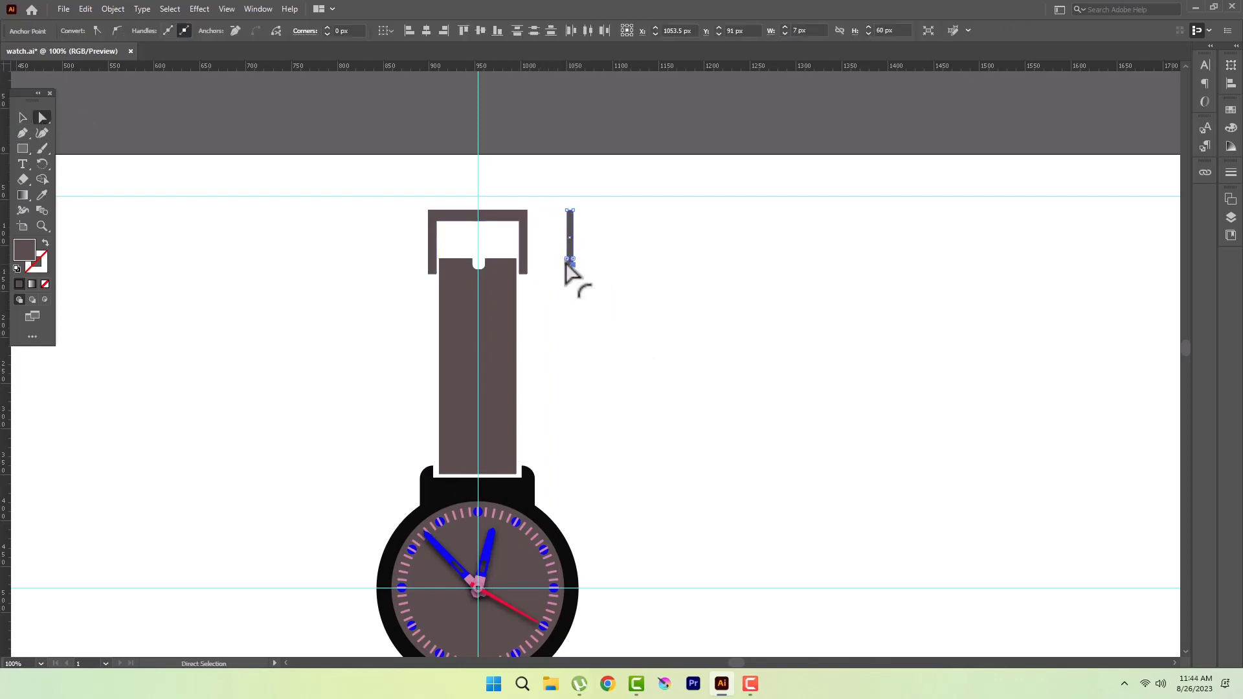
drag(567, 210, 581, 241)
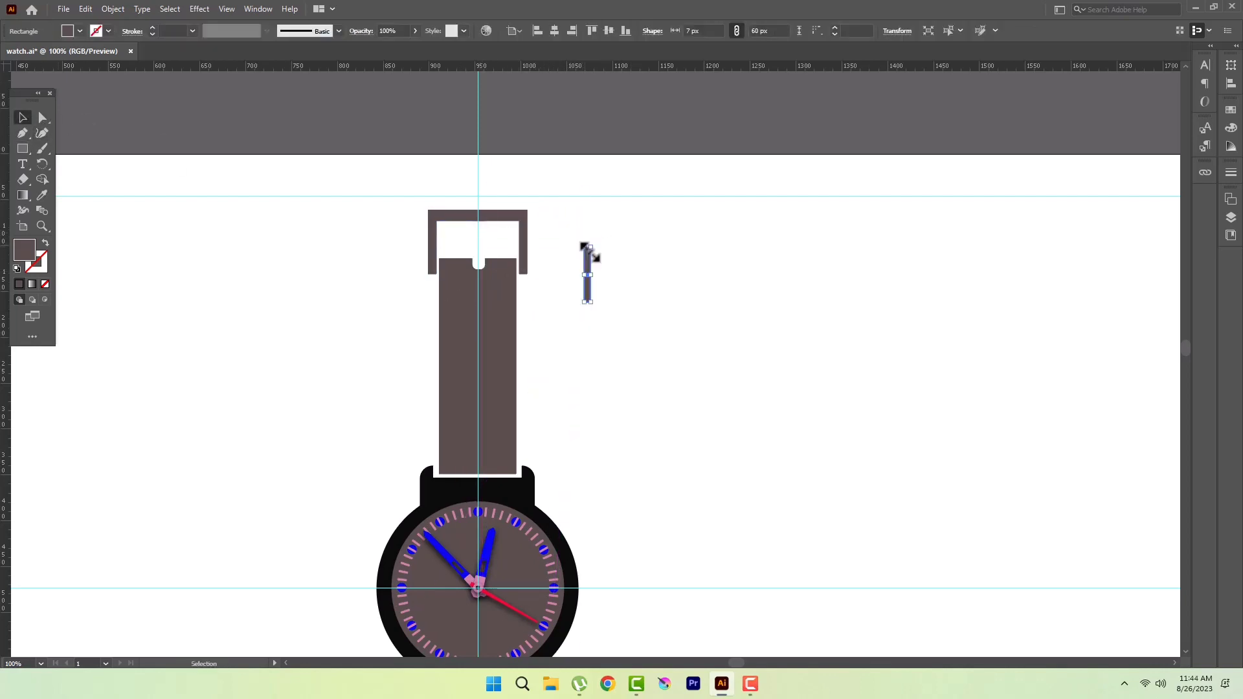
Step: Place the prong into the buckle slot and adjust its stacking order
scroll(563, 288, up, 4)
drag(666, 406, 327, 233)
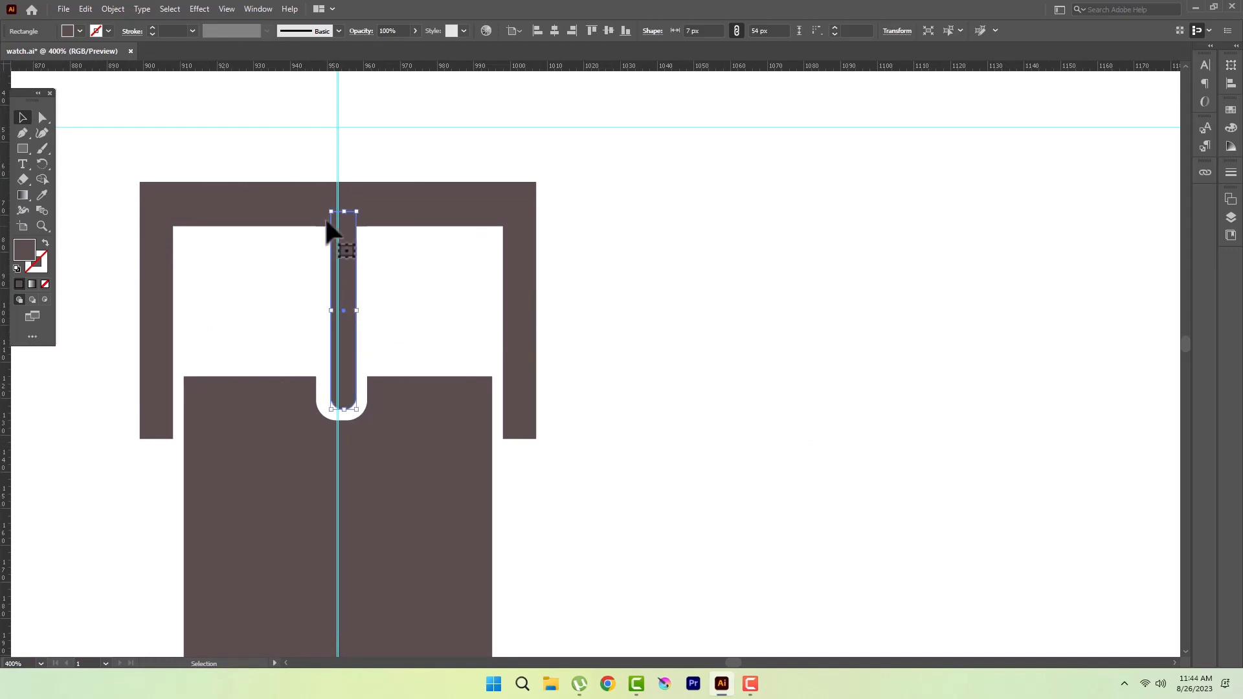
right_click(577, 289)
click(379, 278)
scroll(709, 378, down, 3)
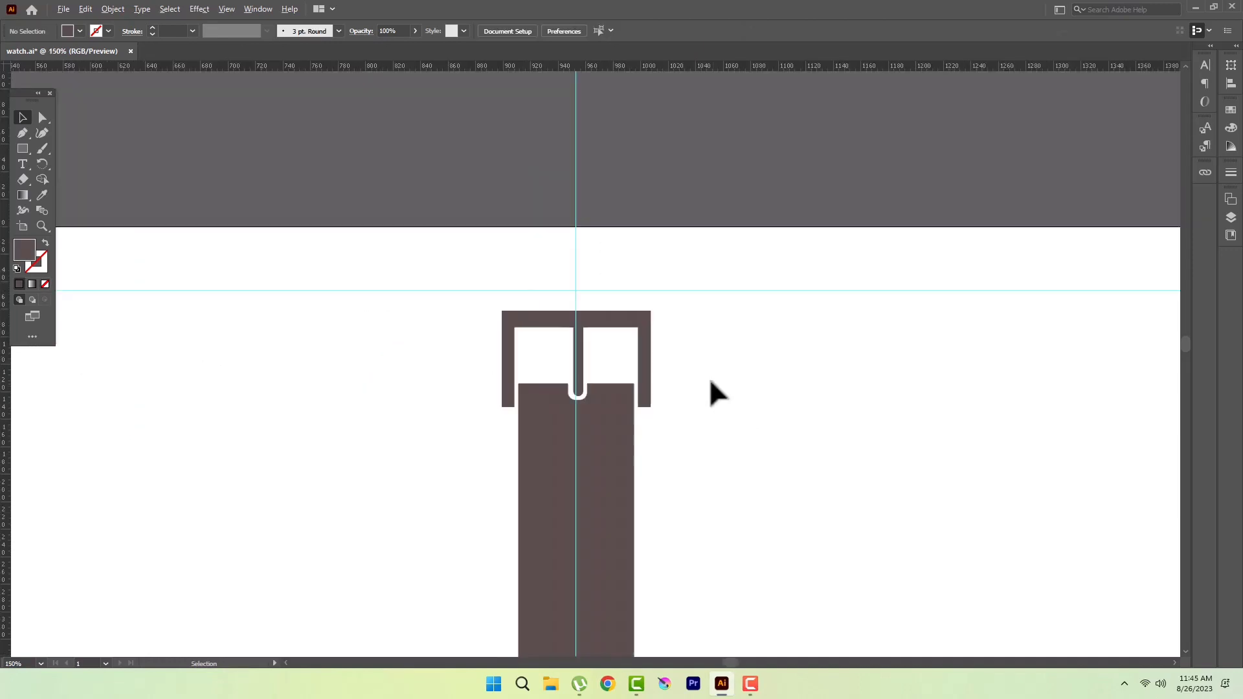
scroll(505, 333, down, 2)
Step: Fill the lower strap black with the Eyedropper
scroll(506, 338, up, 3)
scroll(632, 327, down, 2)
click(491, 420)
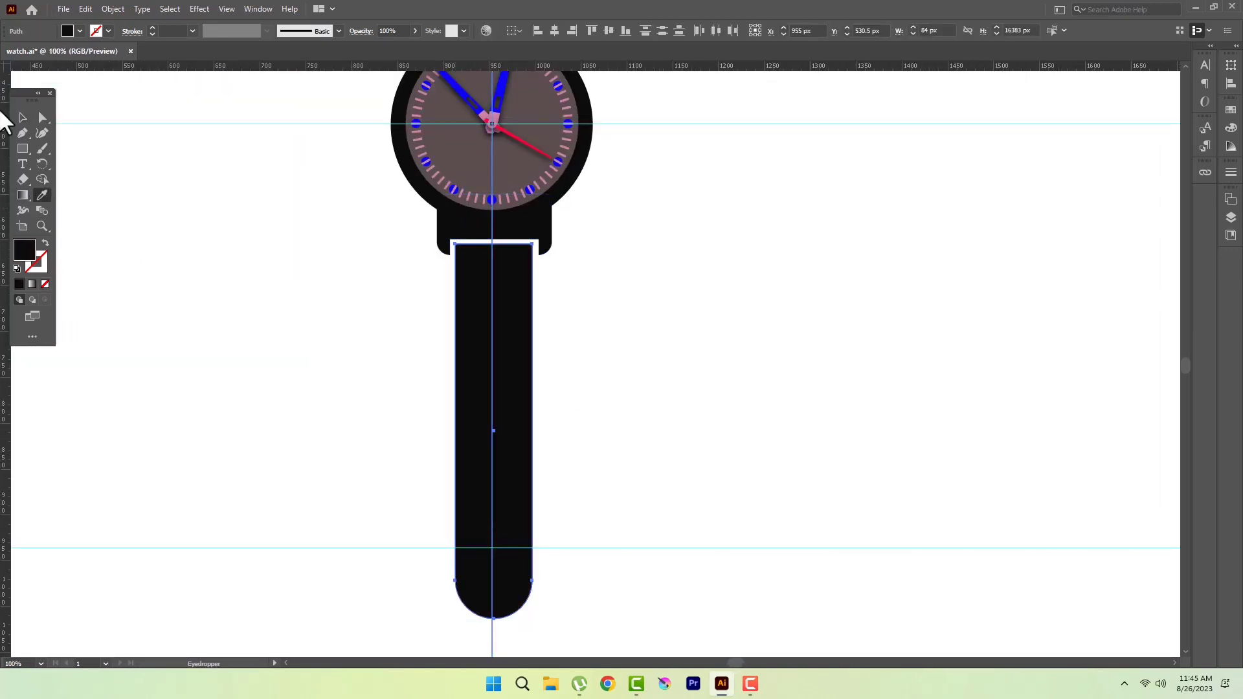
click(722, 578)
scroll(721, 578, up, 1)
scroll(516, 516, down, 5)
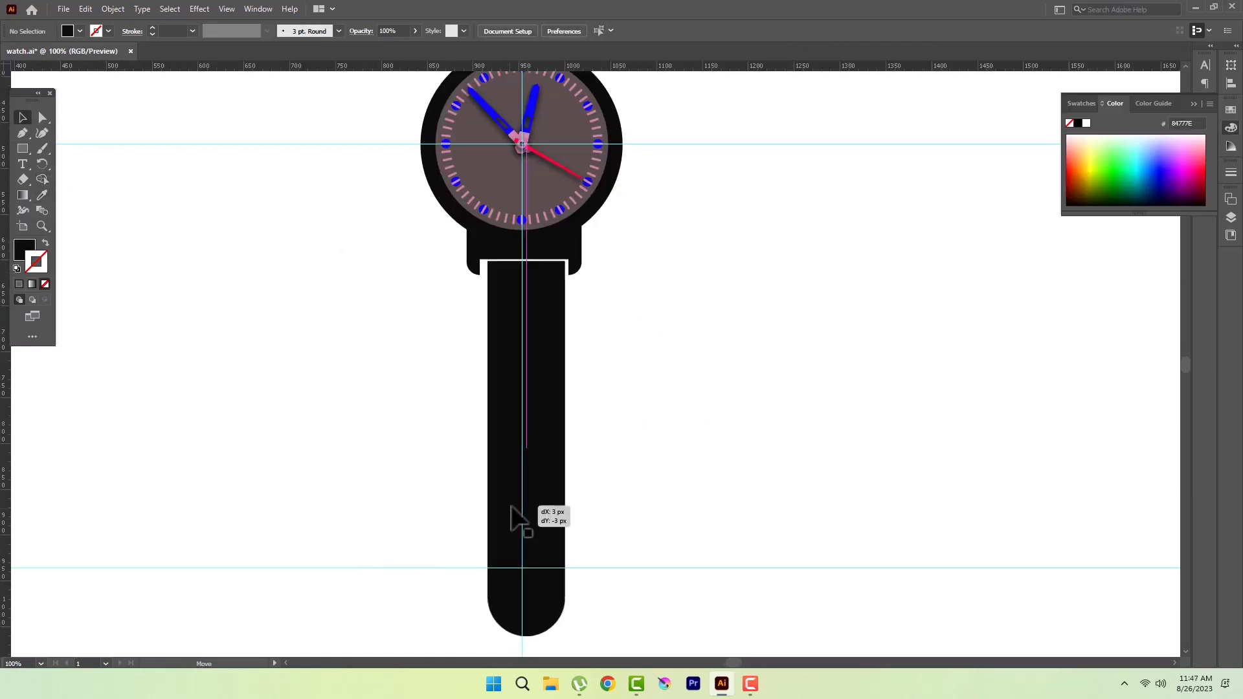
click(552, 453)
key(ctrl+z)
click(574, 446)
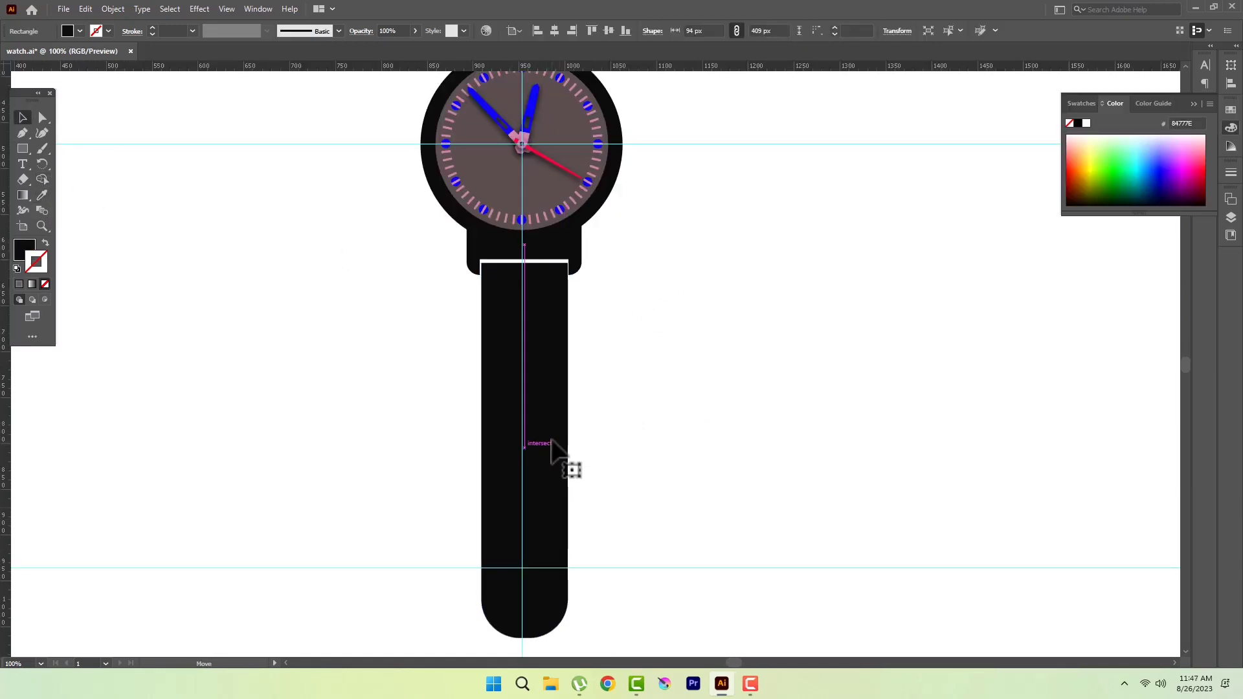
click(553, 449)
click(607, 429)
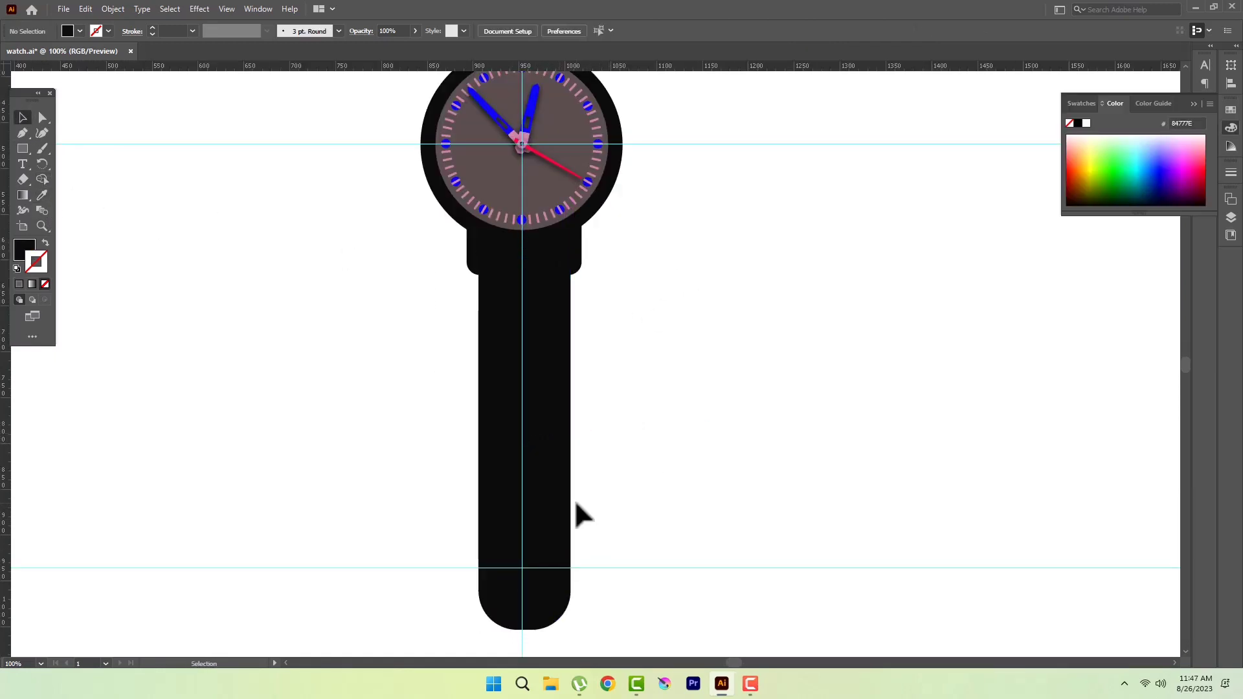
Step: Create an inset copy of the lower strap with Offset Path
key(ctrl+z)
key(alt+o)
text(po)
text(0)
key(Return)
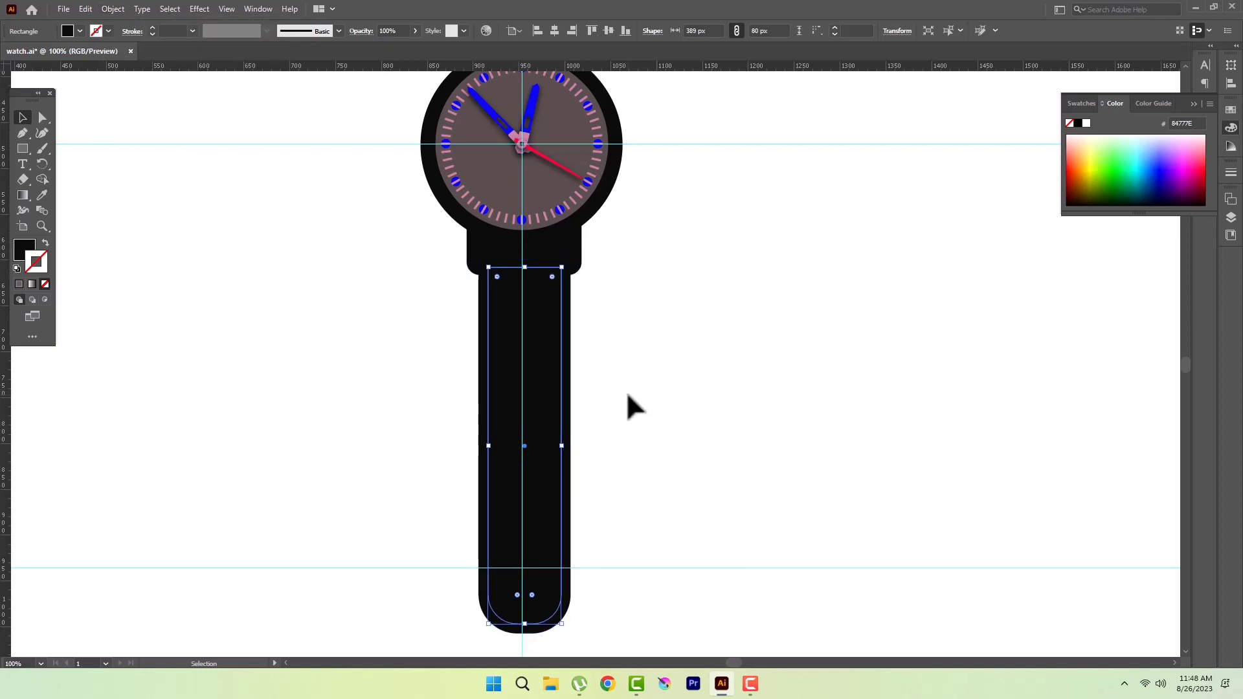
Step: Make the inset outline a dashed stitch line and set the gap between stitches
click(258, 8)
click(324, 524)
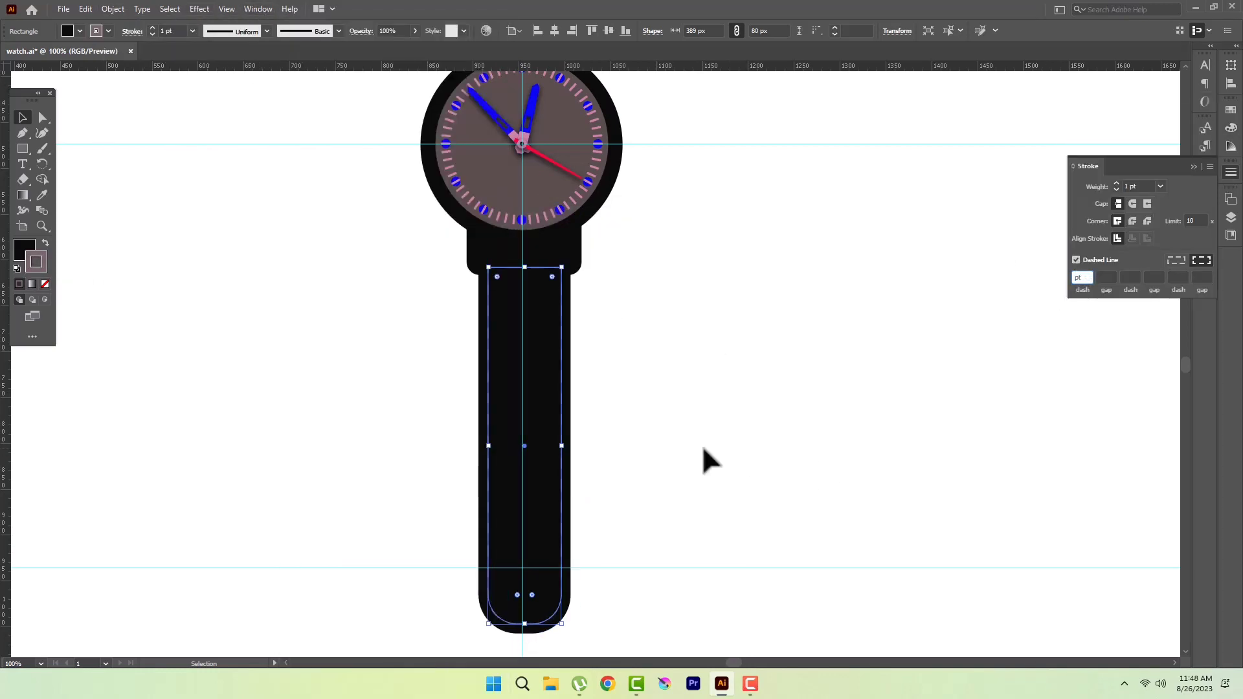
text(4)
click(785, 408)
key(ctrl+minus)
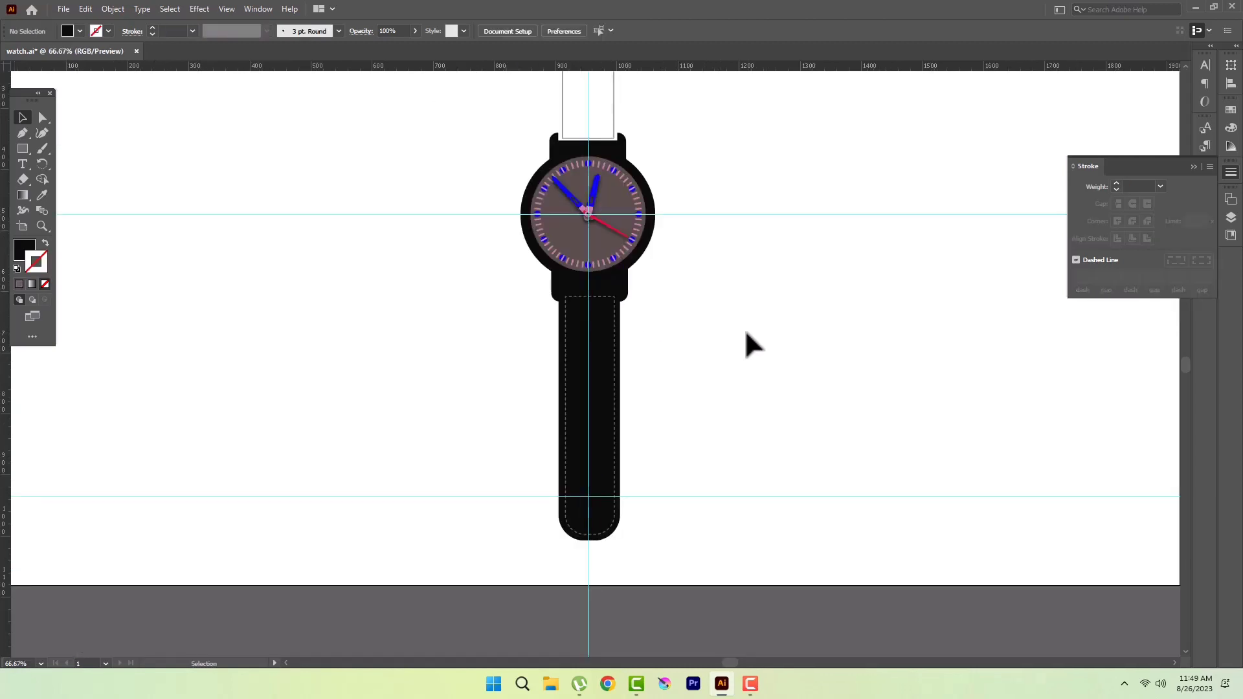
scroll(744, 341, up, 3)
Step: Turn the upper strap black
click(560, 254)
key(shift+x)
key(ctrl+shift+a)
key(ctrl+minus)
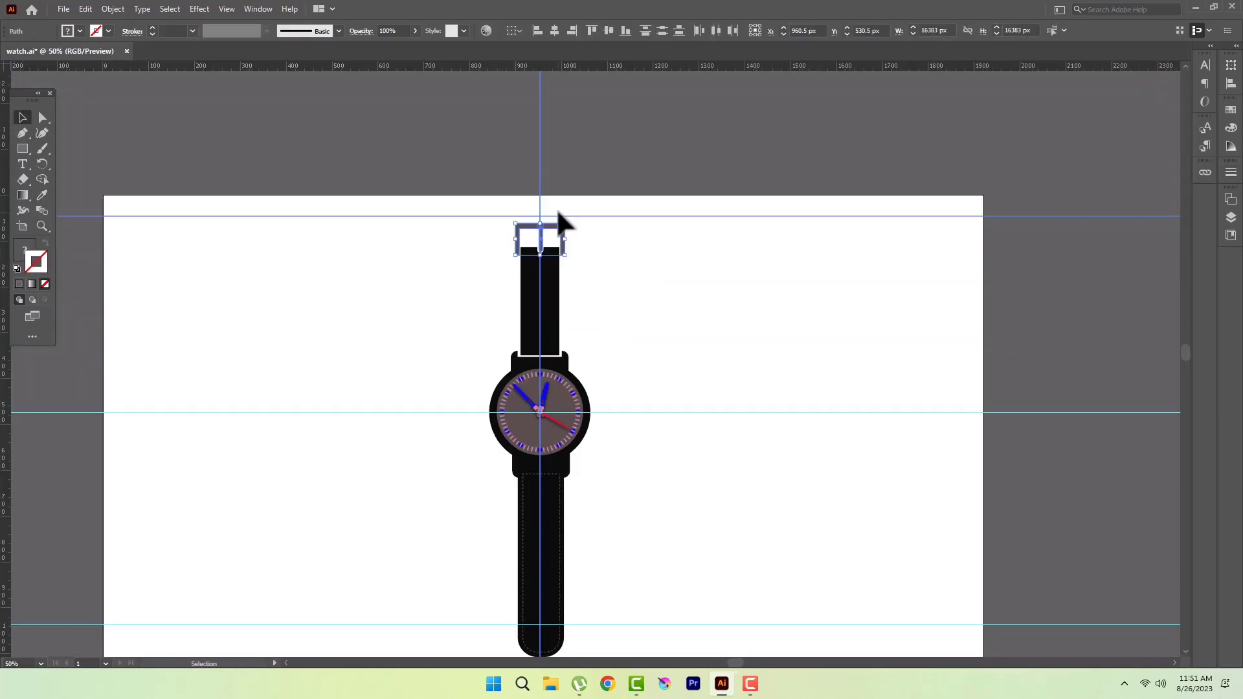
Step: Recolour the buckle in the Color Picker and move it back onto the strap top
click(113, 8)
click(1231, 172)
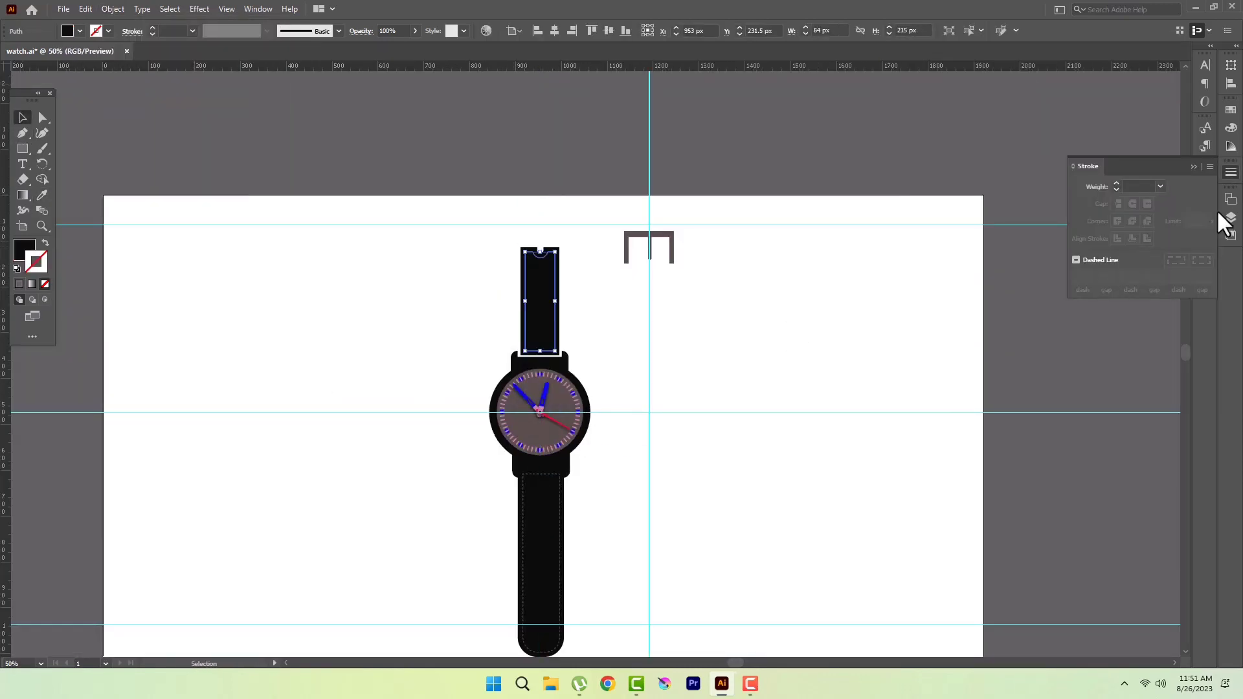
double_click(25, 249)
key(Return)
drag(632, 251, 528, 239)
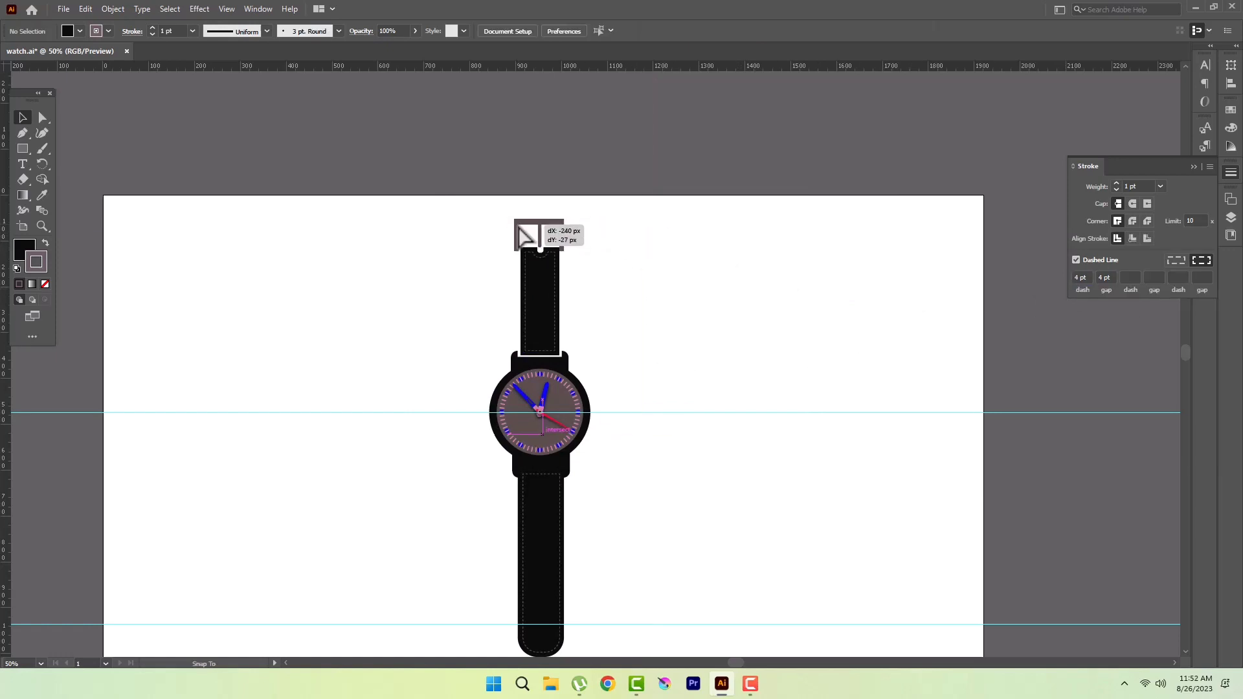
click(580, 283)
key(ctrl+plus)
key(ctrl+plus)
key(ctrl+plus)
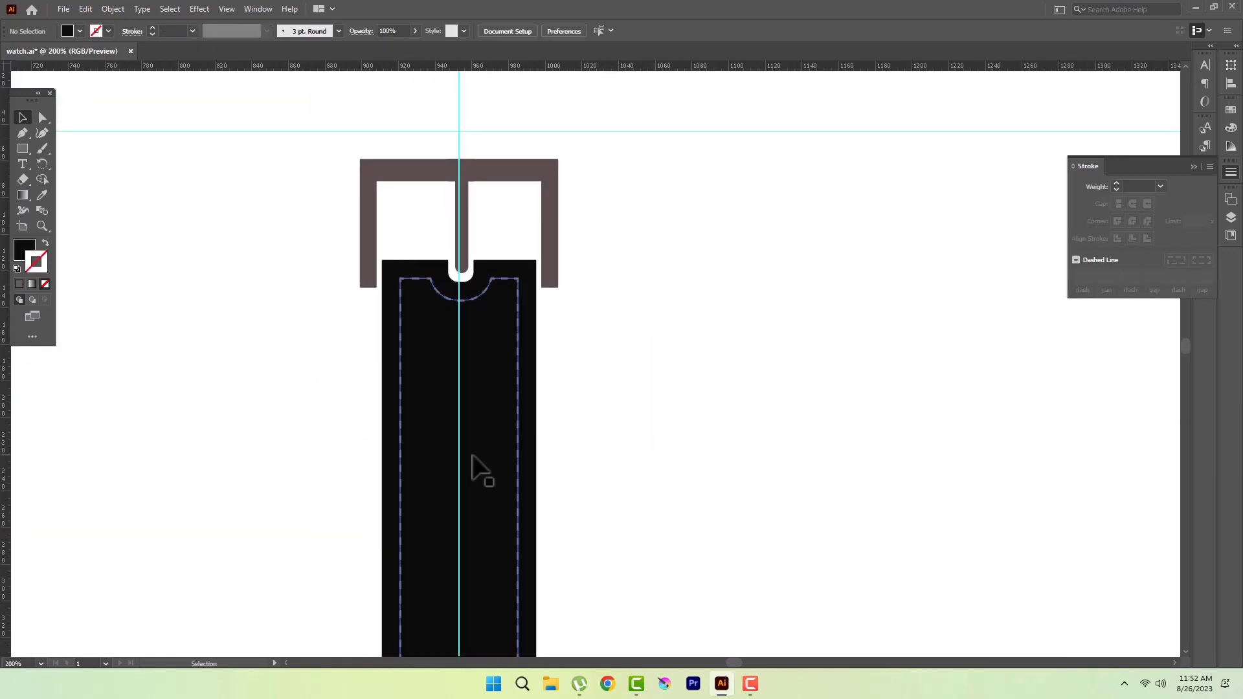
Step: Draw a small ellipse beside the lower strap's end
scroll(771, 330, down, 10)
scroll(734, 382, down, 5)
key(l)
mouse_move(620, 193)
mouse_down()
mouse_move(671, 270)
mouse_move(640, 267)
mouse_up()
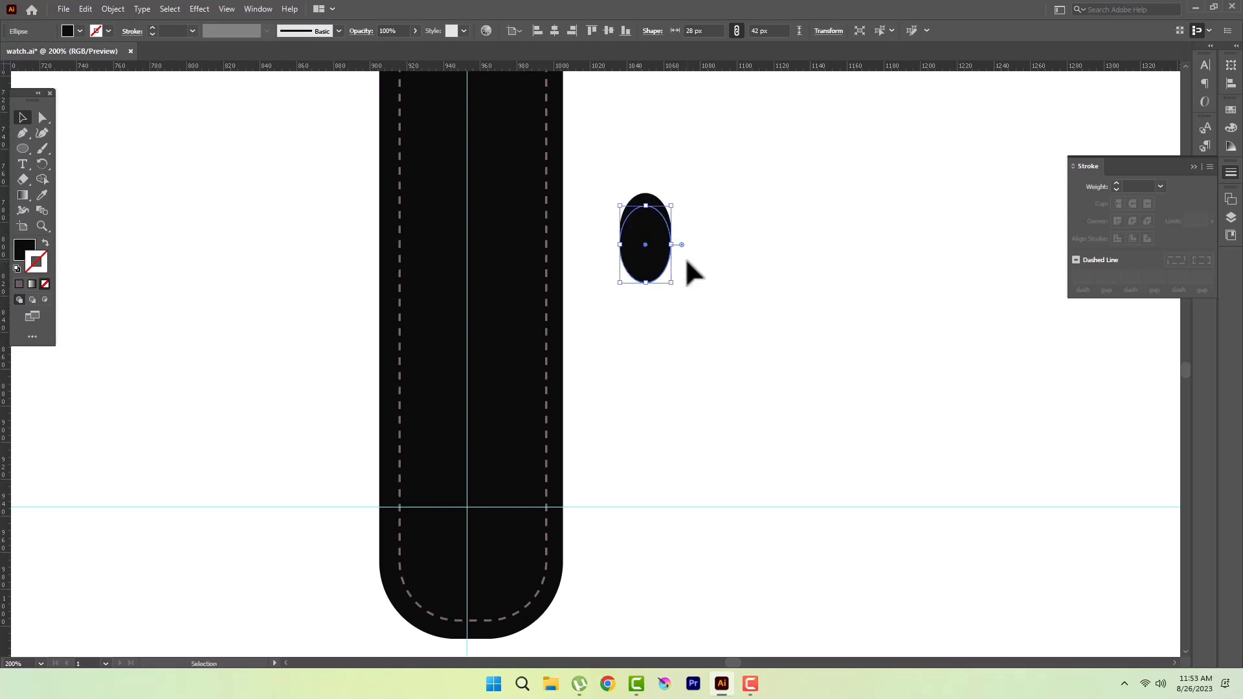
Step: Rearrange the ellipse copy and recolour it grey in the Color Picker
right_click(644, 198)
click(813, 458)
double_click(36, 261)
text(7C6A73)
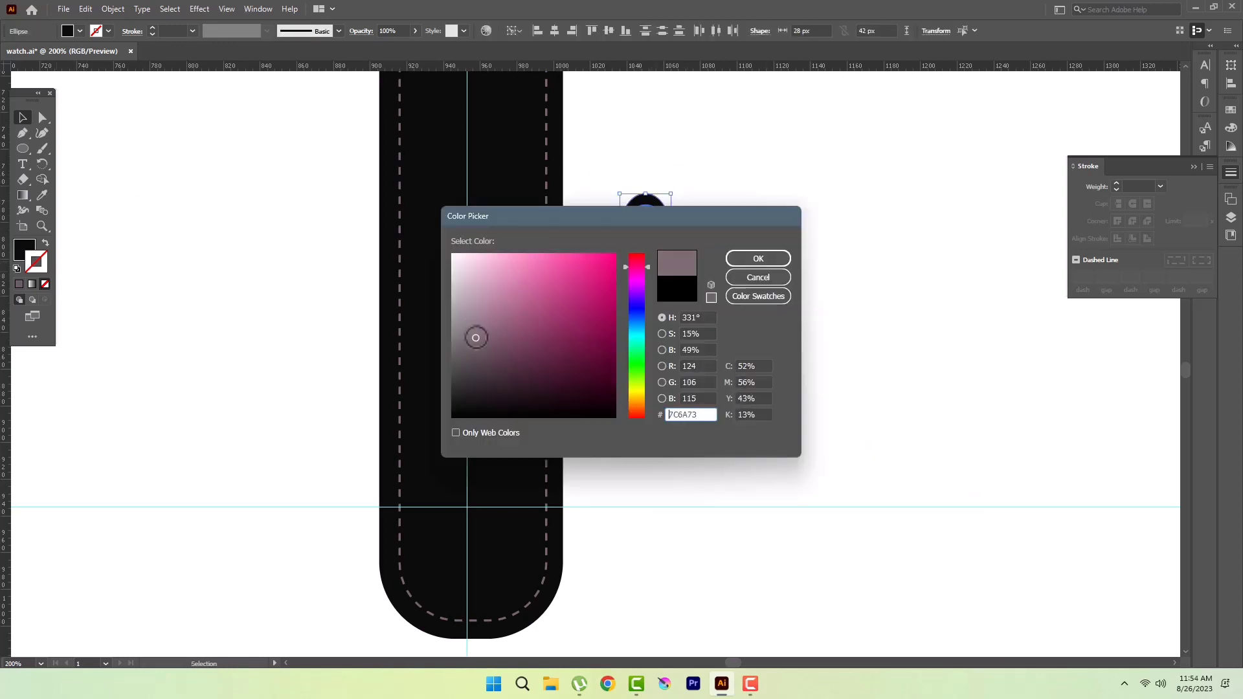
key(Return)
click(647, 290)
double_click(36, 260)
key(Return)
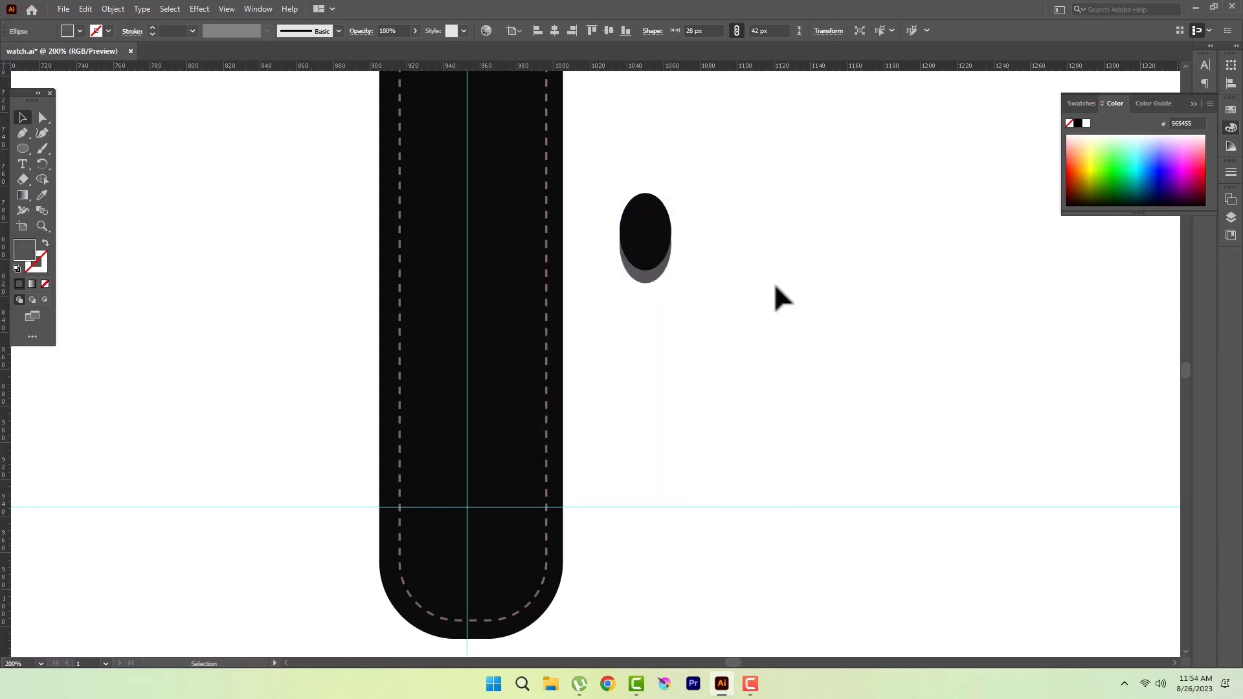
Step: Group the two ellipses, move them, and give them a dark grey fill
drag(712, 291, 612, 184)
right_click(705, 278)
click(738, 358)
mouse_move(656, 227)
mouse_down()
mouse_move(681, 220)
mouse_move(473, 143)
mouse_move(469, 252)
mouse_up()
double_click(25, 250)
click(471, 390)
click(758, 258)
Step: Copy the hole down the strap
right_click(715, 278)
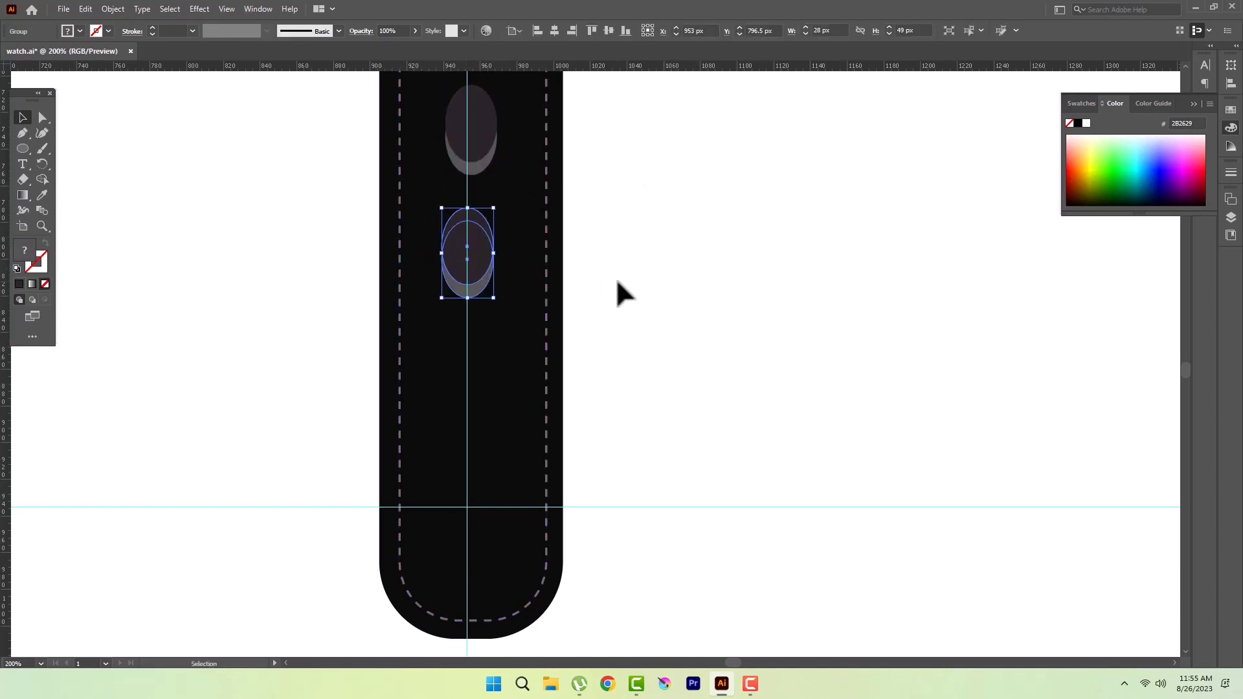
key(ctrl+minus)
drag(554, 294, 554, 369)
click(619, 351)
scroll(721, 360, down, 3)
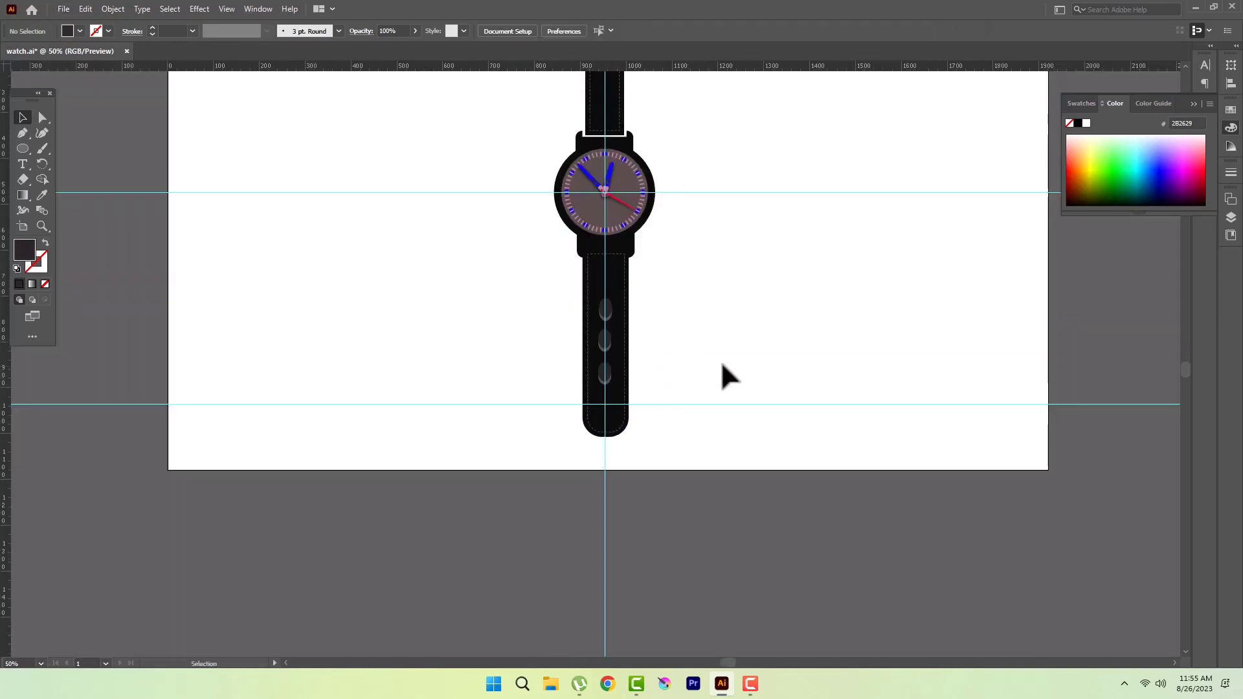
scroll(587, 227, up, 5)
Step: Move the extra hole copies off the strap and delete them
click(586, 220)
drag(599, 203, 775, 213)
drag(592, 292, 805, 310)
drag(592, 392, 831, 409)
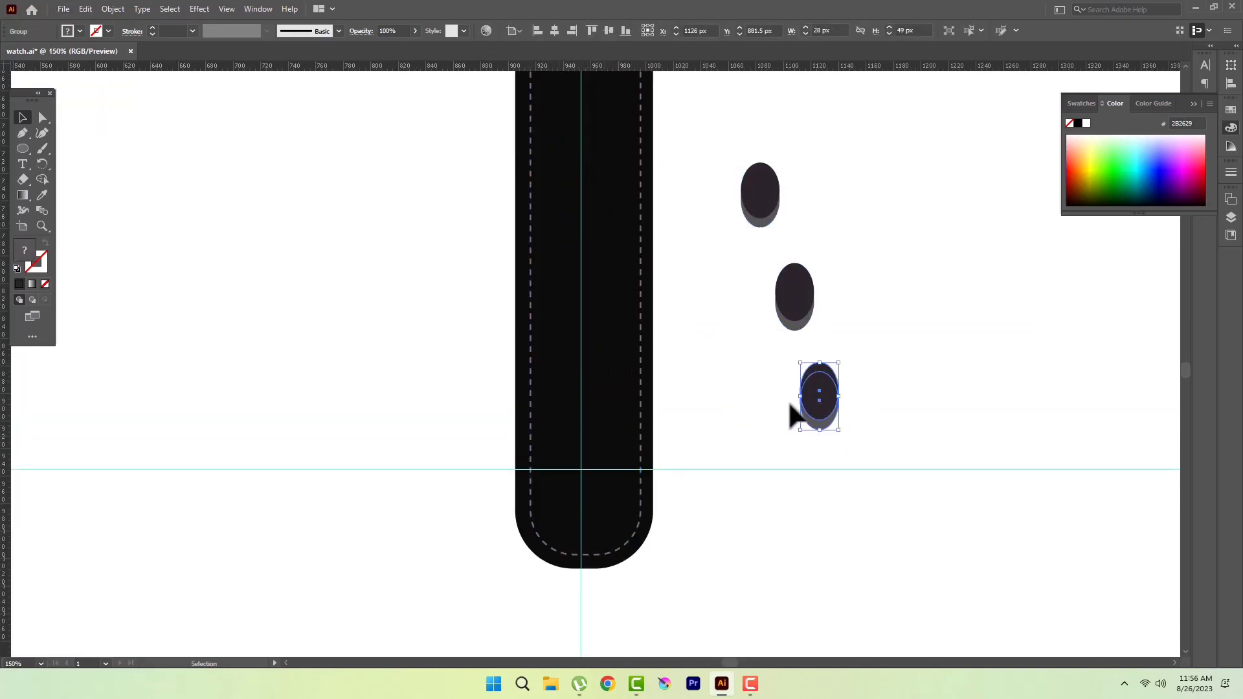
key(Delete)
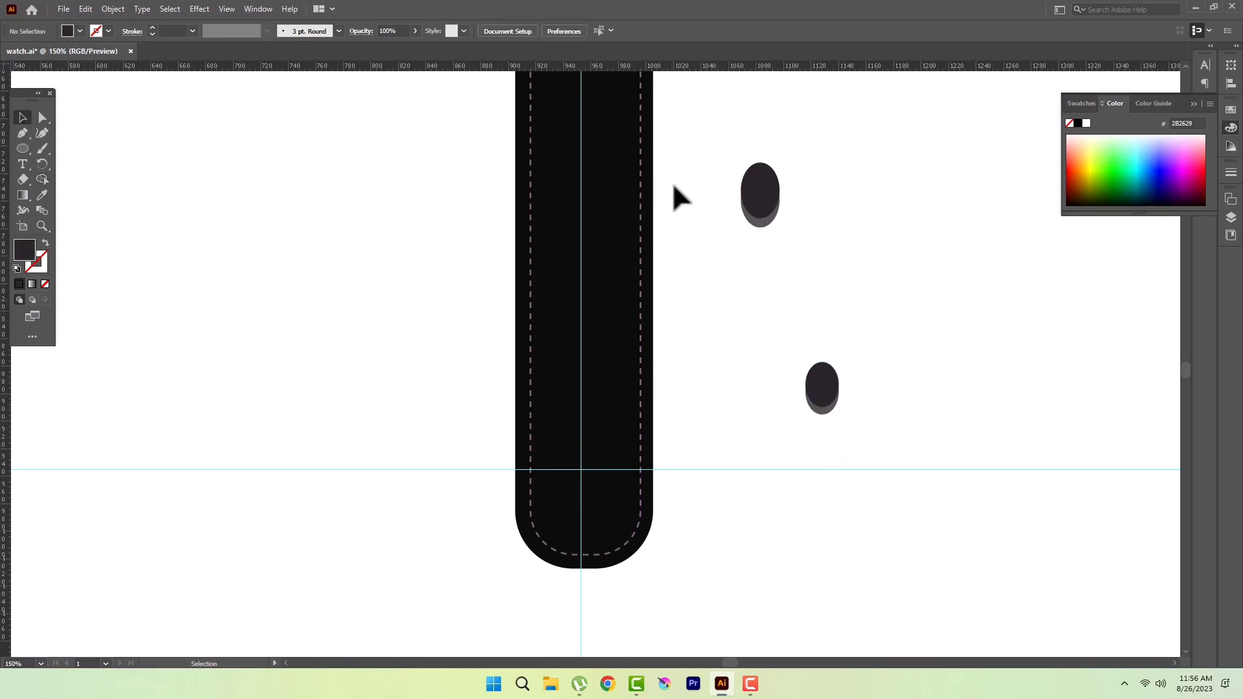
click(764, 220)
key(Delete)
Step: Move the remaining ellipse onto the lower strap and copy it into three evenly spaced holes
click(822, 388)
drag(822, 388, 581, 157)
click(664, 157)
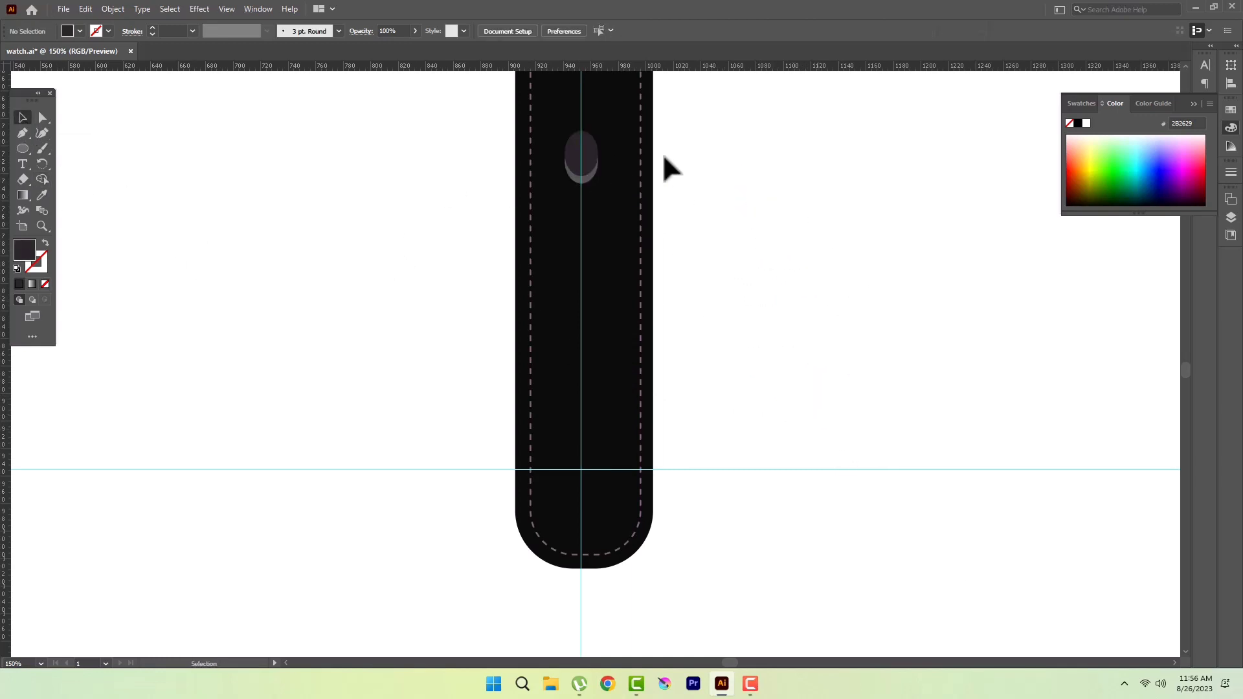
drag(586, 224, 583, 320)
key(ctrl+plus)
drag(486, 397, 500, 444)
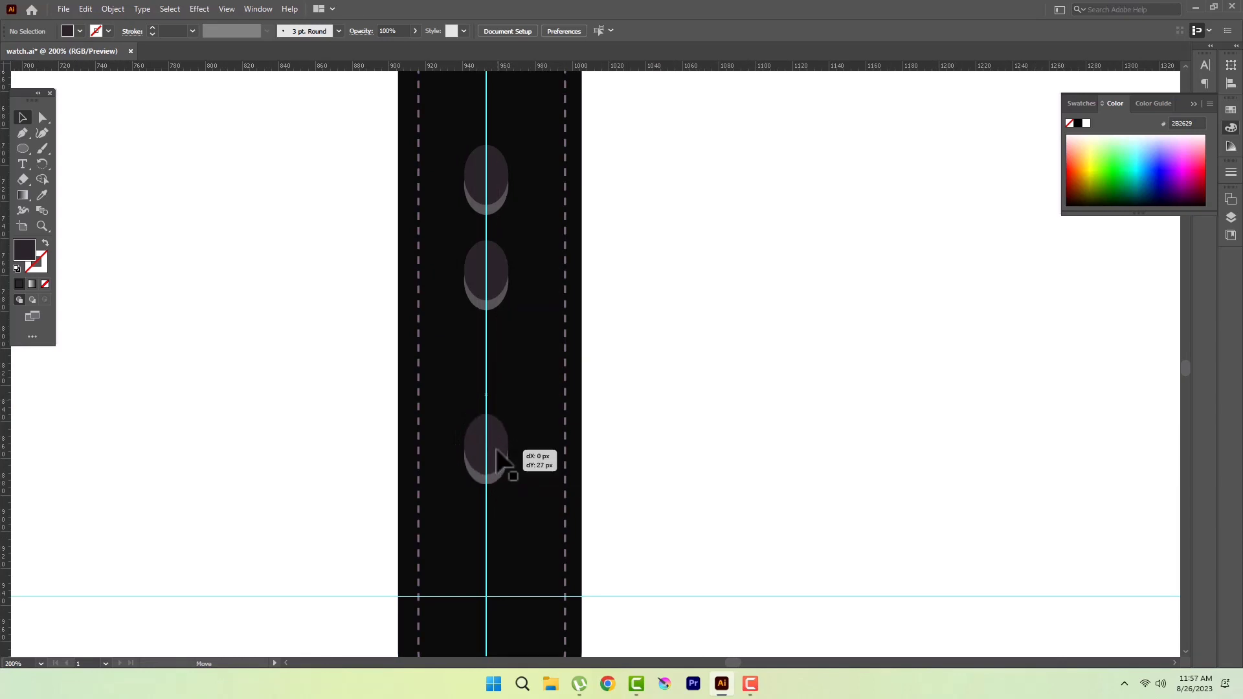
drag(494, 206, 497, 289)
key(ctrl+minus)
key(ctrl+minus)
key(ctrl+minus)
click(730, 442)
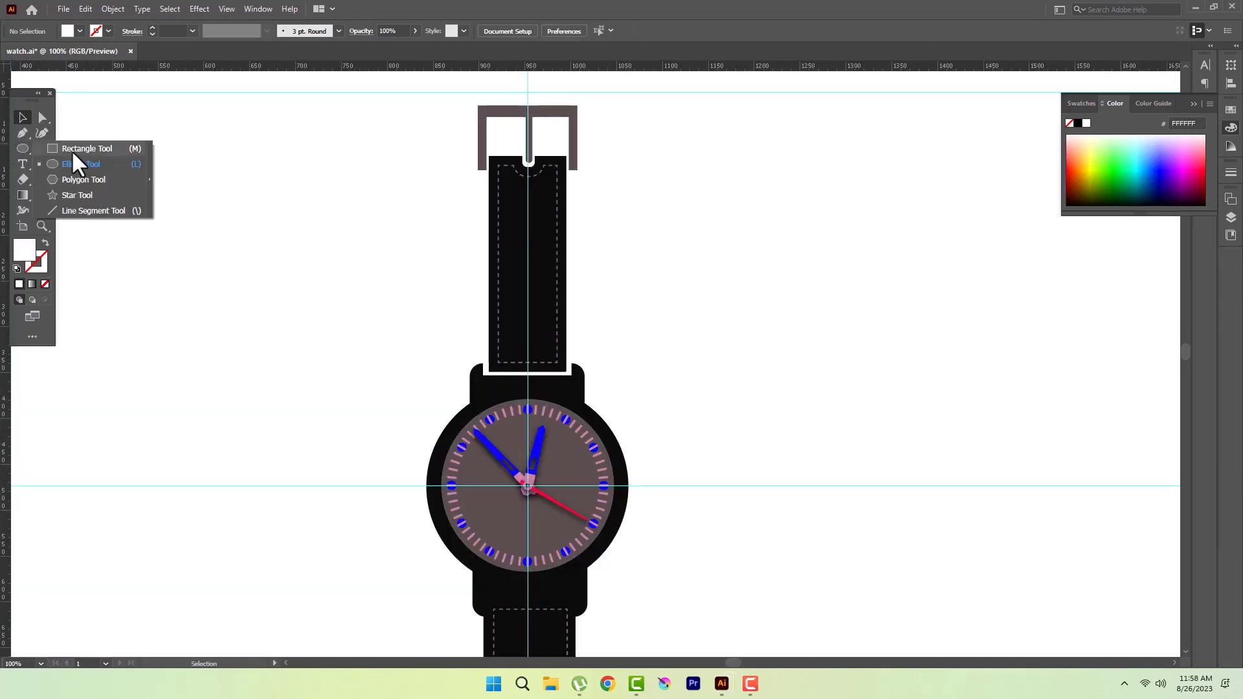
Step: Draw a small crown rectangle beside the case and fill it with the dial's brown
click(71, 150)
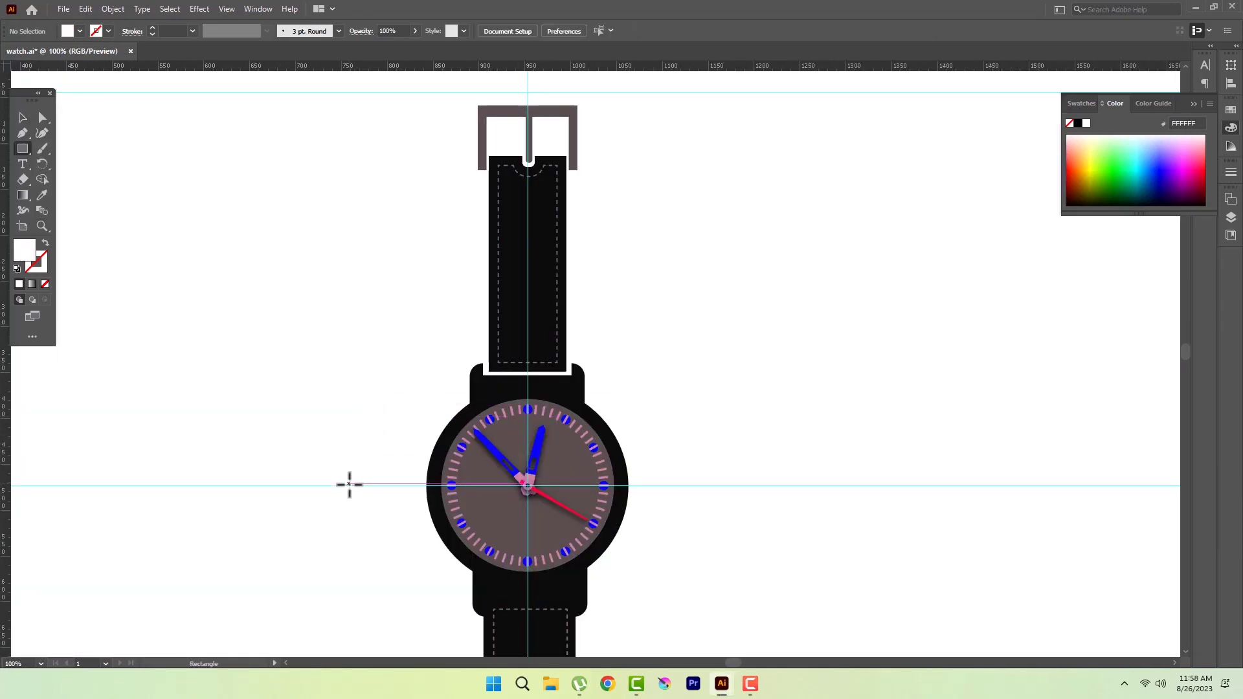
mouse_move(638, 478)
mouse_down()
mouse_move(658, 506)
mouse_move(646, 501)
mouse_up()
double_click(24, 249)
click(756, 278)
key(i)
click(501, 513)
key(v)
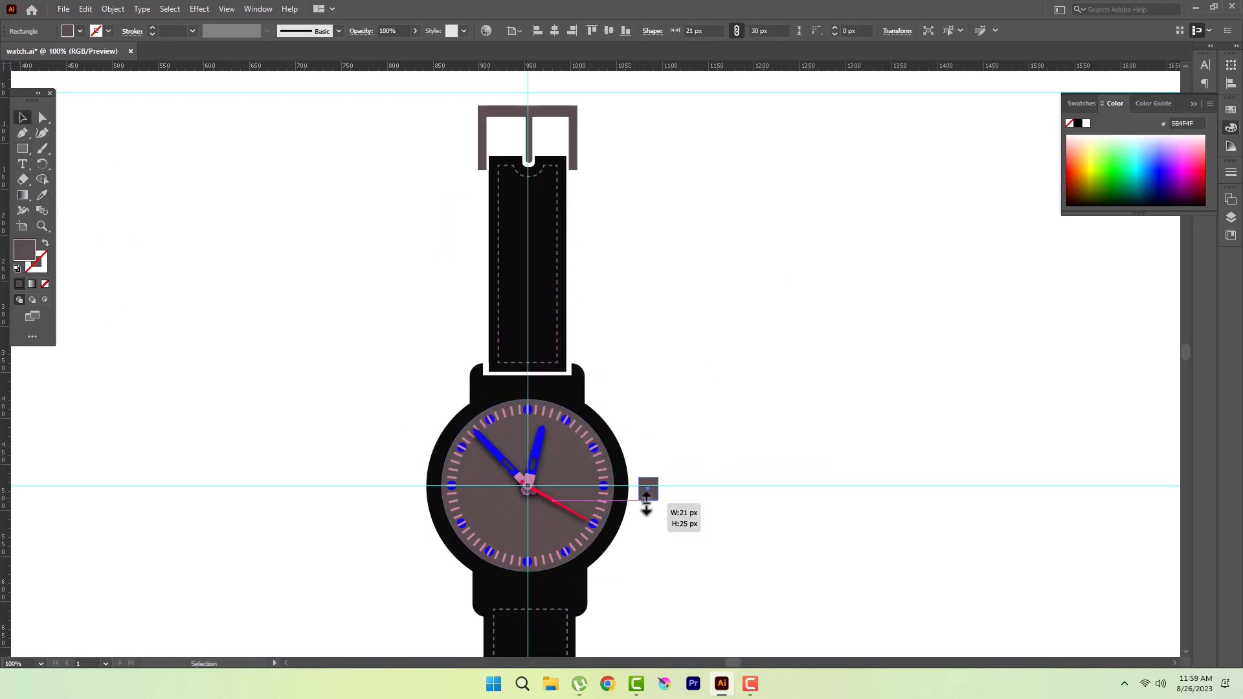
Step: Draw a thin stripe across the crown and give it a dark fill
scroll(674, 555, up, 10)
drag(508, 453, 544, 654)
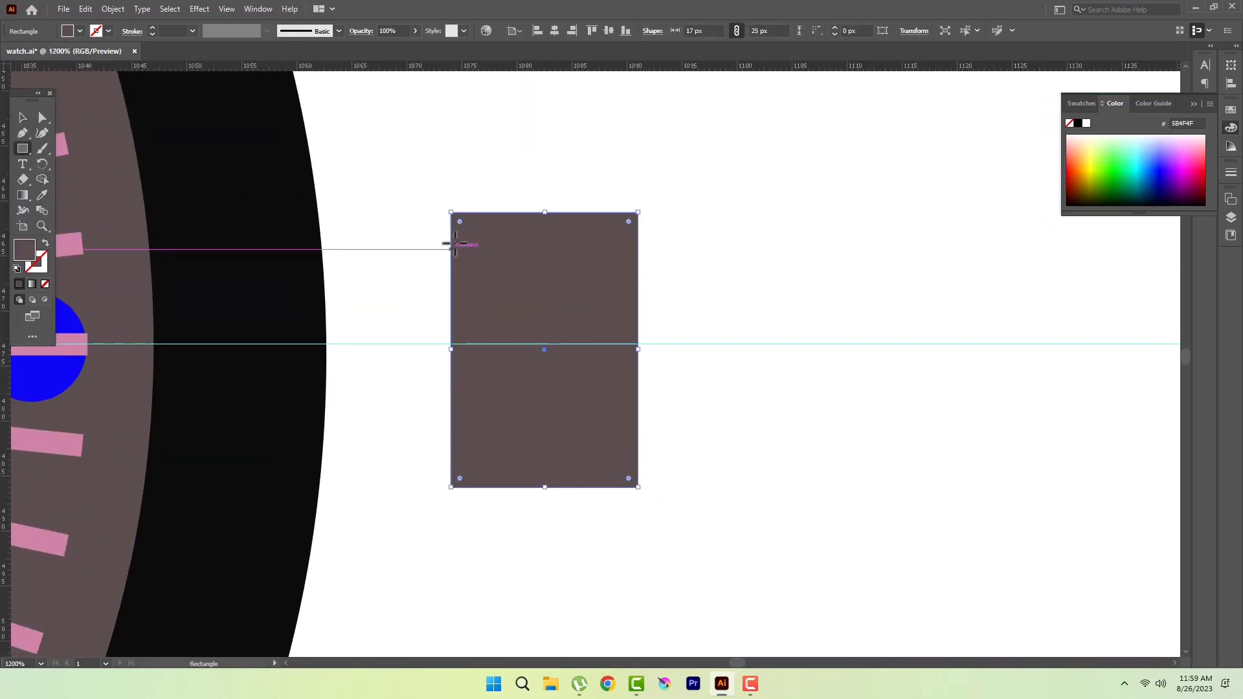
key(m)
drag(451, 235, 626, 234)
key(v)
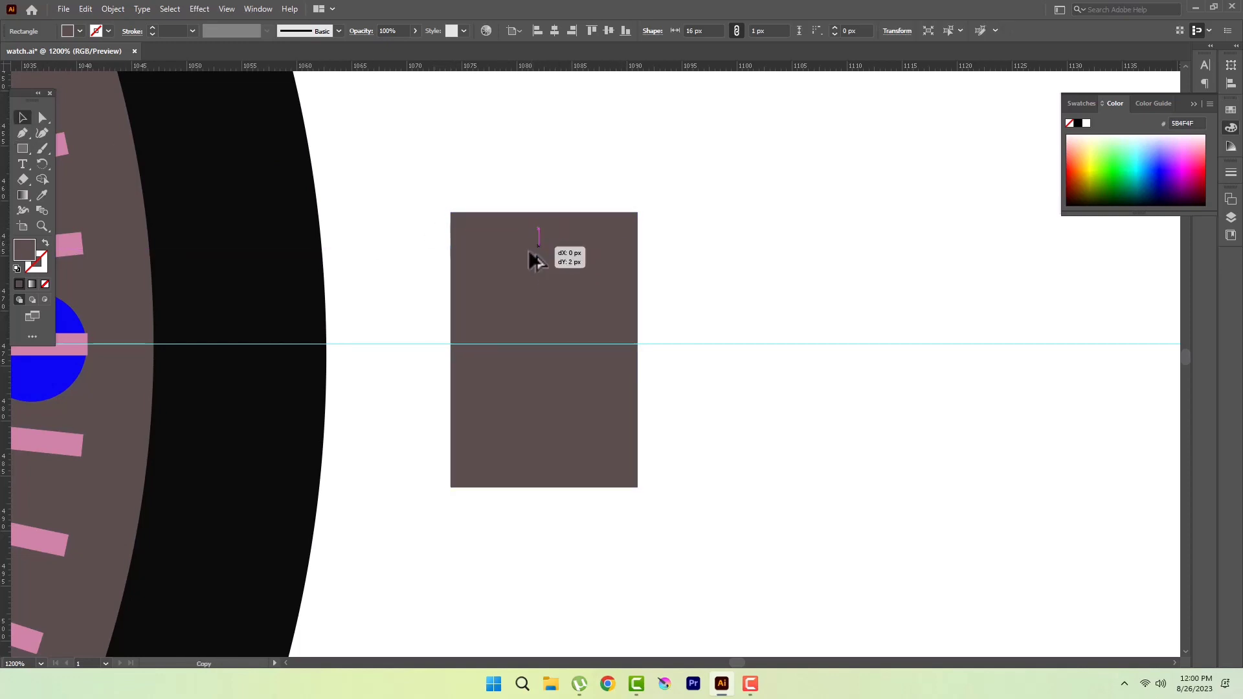
double_click(24, 249)
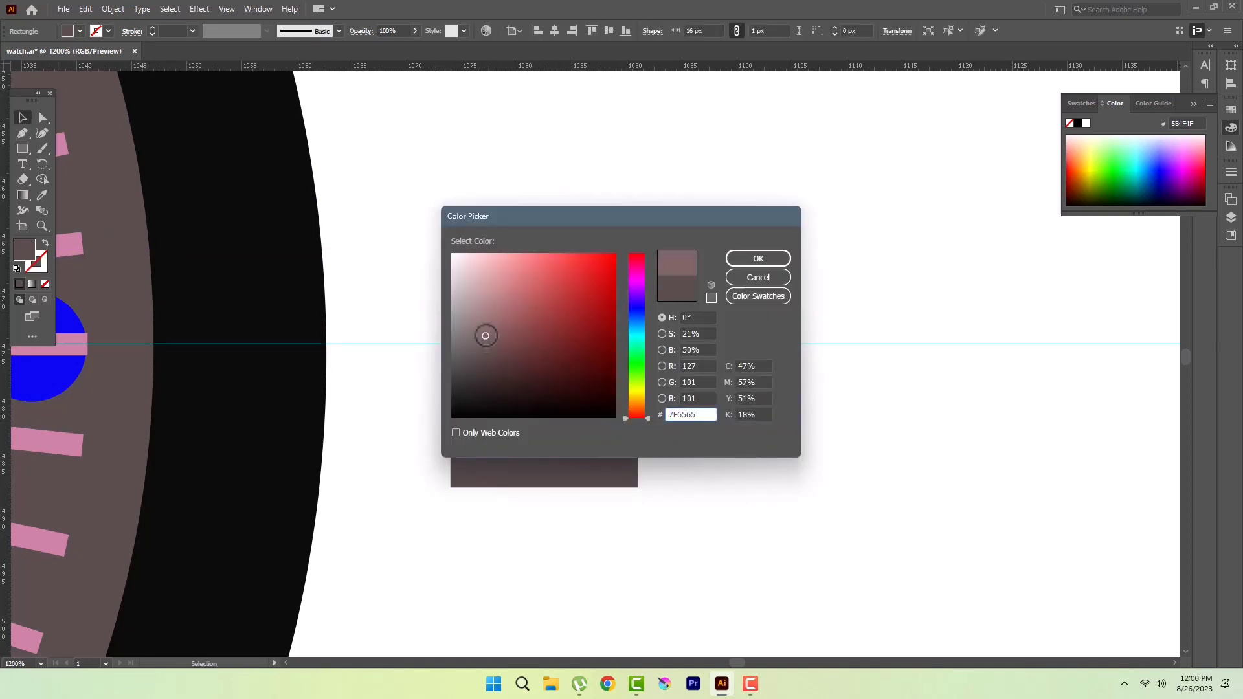
click(755, 255)
Step: Repeat the stripe down the crown with Alt-drag and Ctrl+D, then group the crown parts
drag(509, 230, 510, 258)
key(ctrl+d)
key(ctrl+d)
key(ctrl+d)
key(ctrl+d)
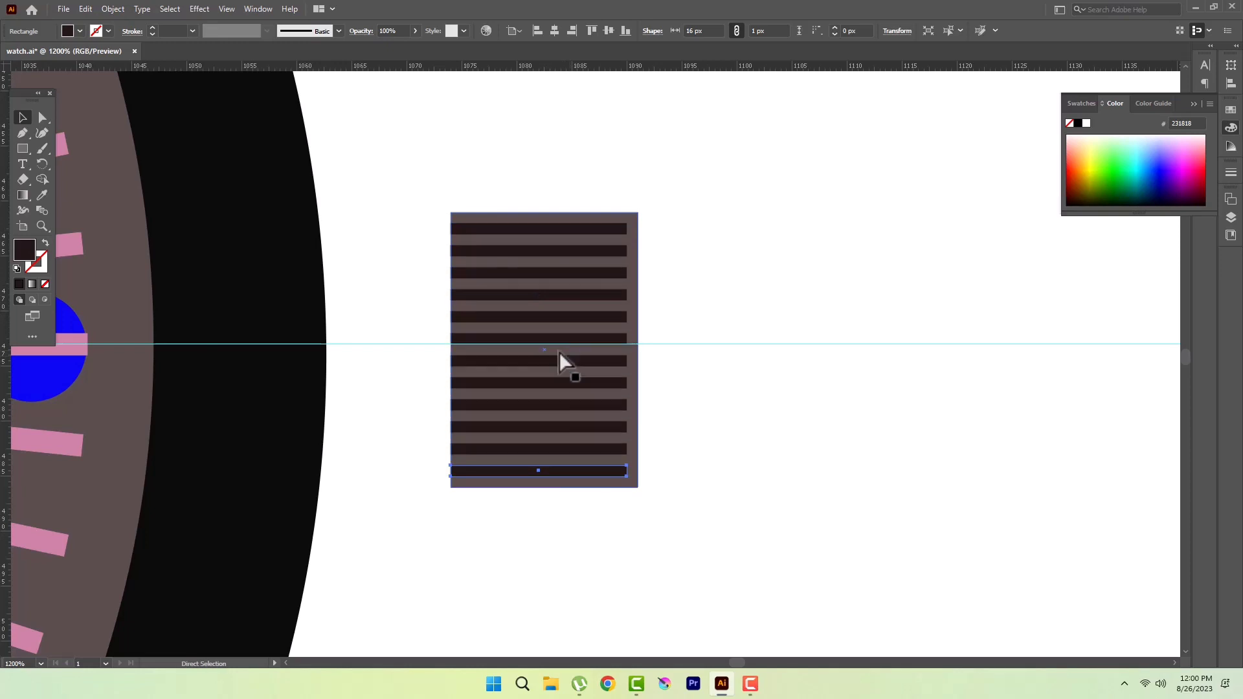
click(559, 351)
key(Left)
key(ctrl+x)
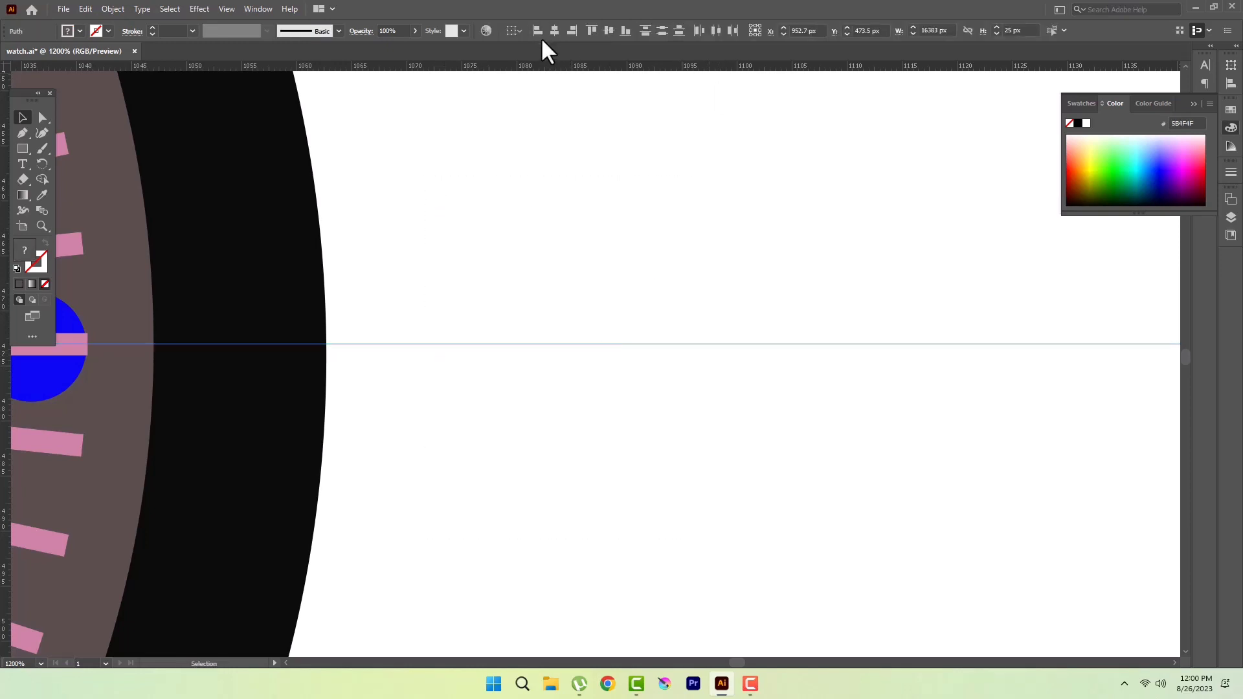
key(ctrl+f)
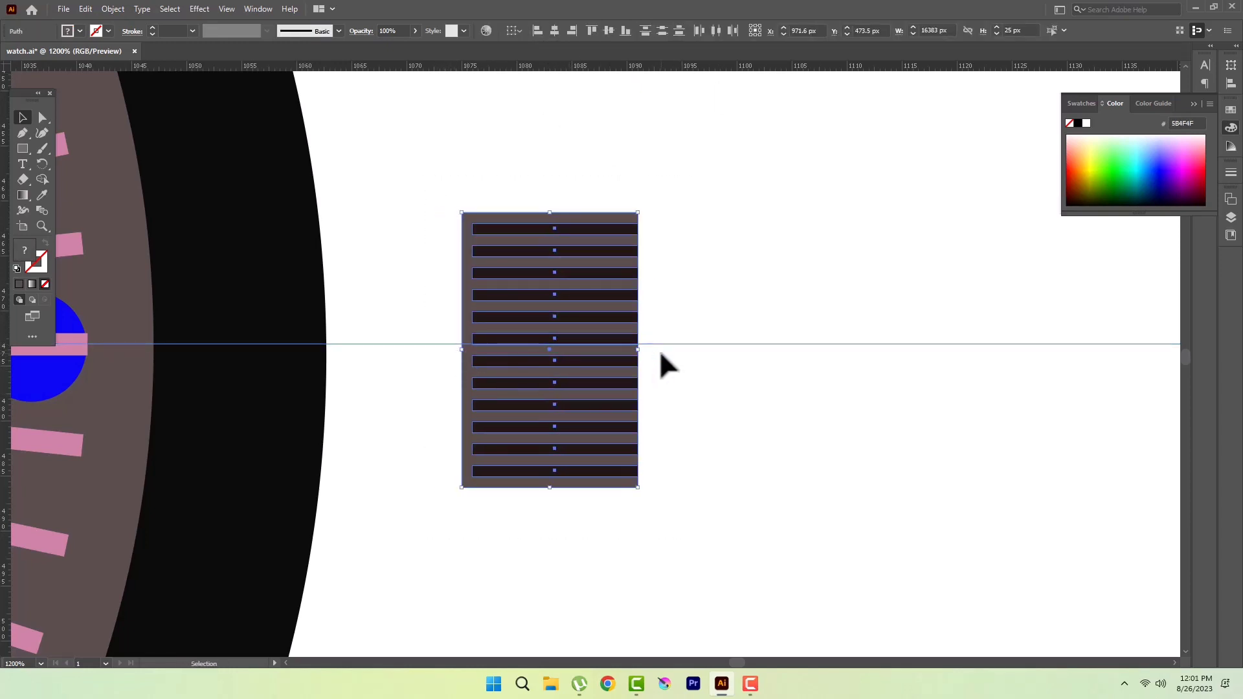
click(659, 353)
Step: Move the crown against the case's right edge and send it behind the case
click(545, 492)
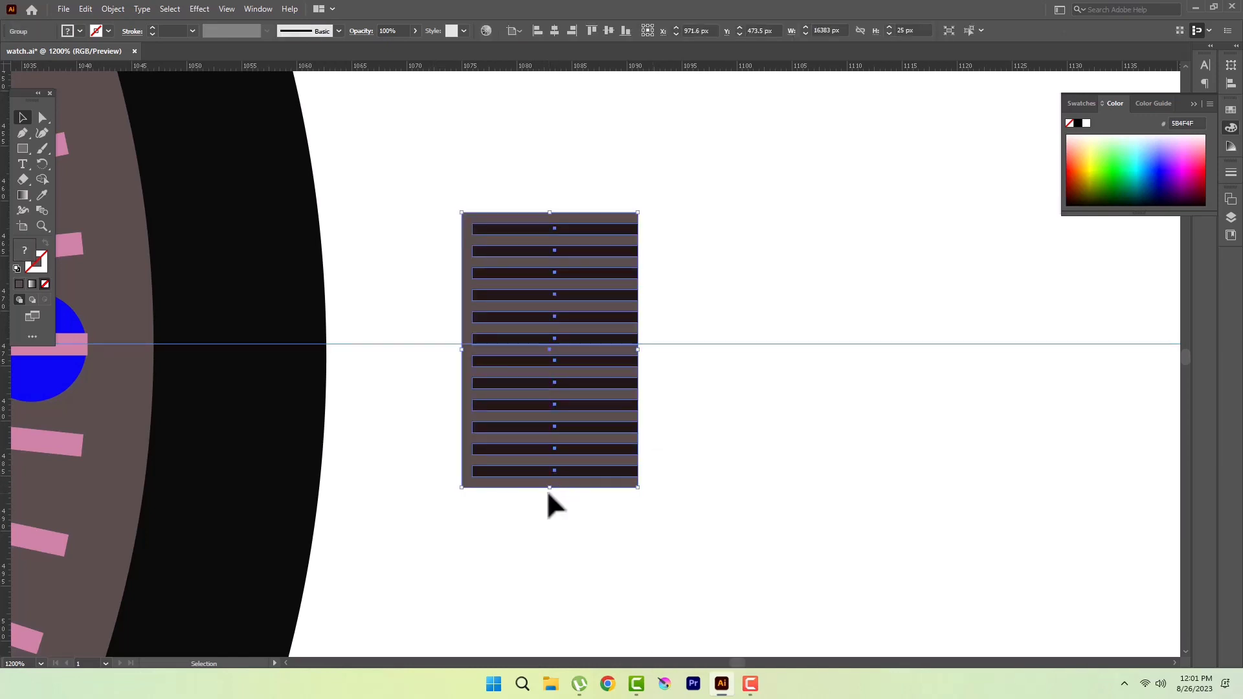
mouse_move(619, 348)
mouse_down()
mouse_move(382, 333)
mouse_move(386, 346)
mouse_up()
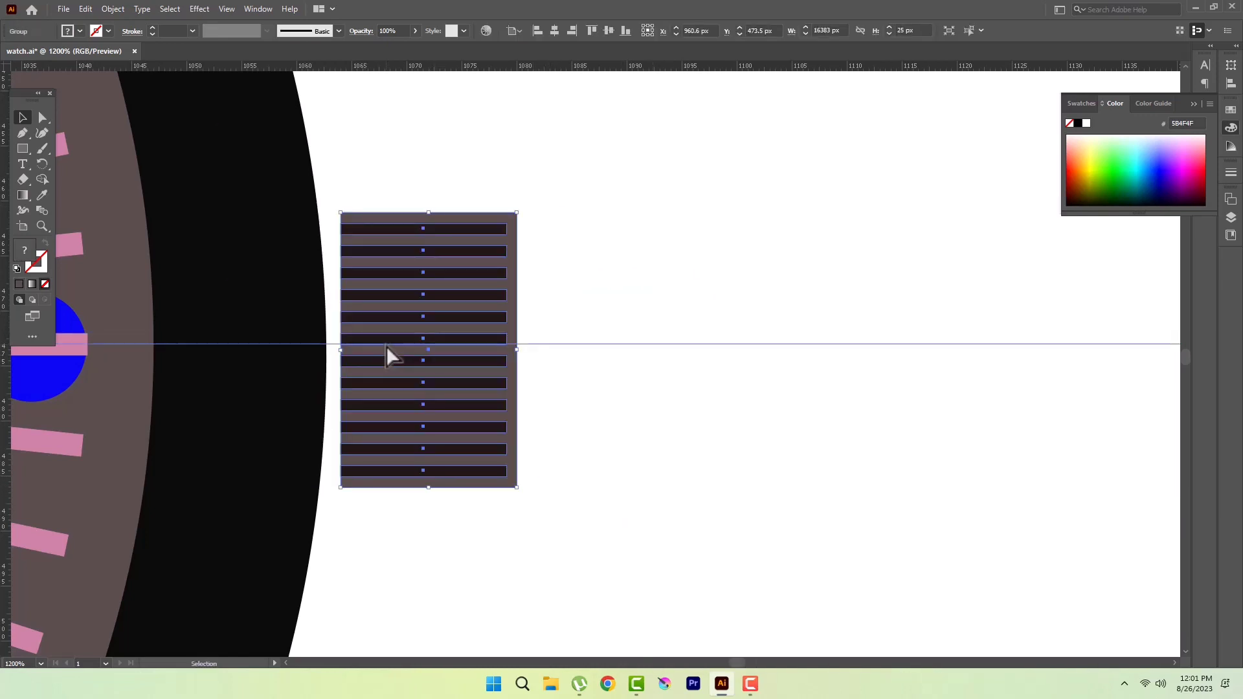
right_click(299, 191)
click(475, 382)
Step: Inspect the crown's stripes and background, then view the whole watch
key(ctrl+minus)
scroll(549, 321, up, 3)
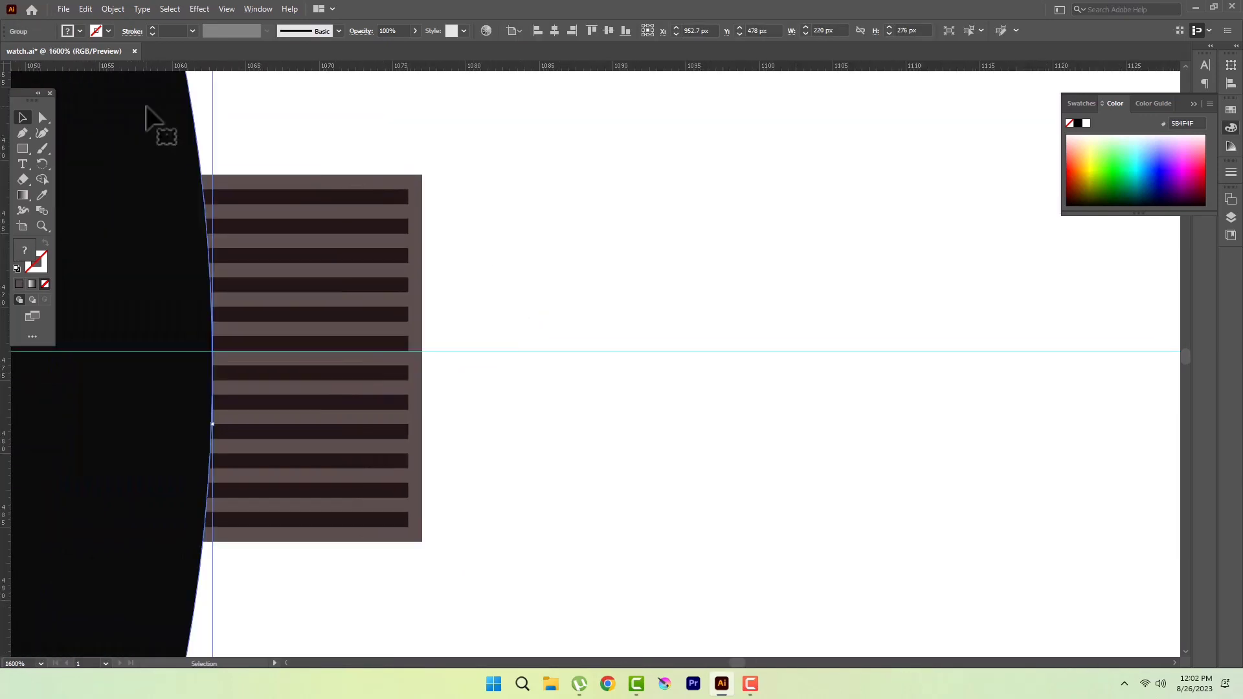
key(a)
click(405, 198)
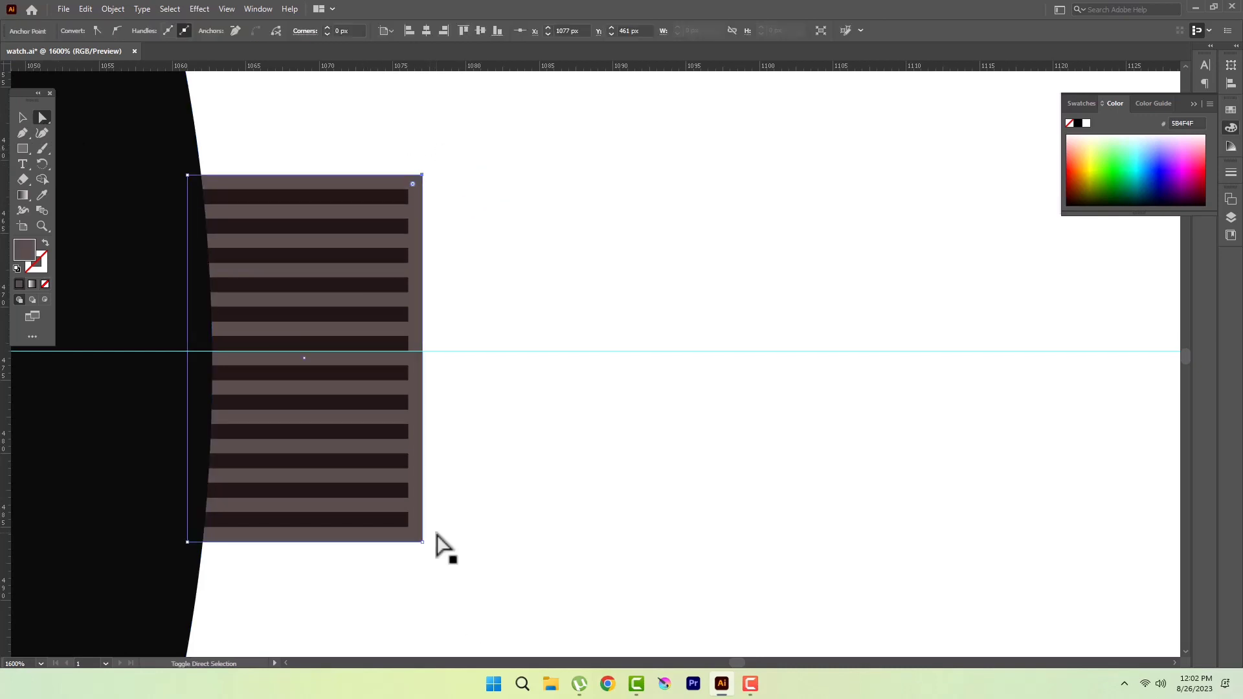
click(415, 193)
click(466, 278)
key(ctrl+minus)
key(ctrl+minus)
key(ctrl+minus)
key(ctrl+minus)
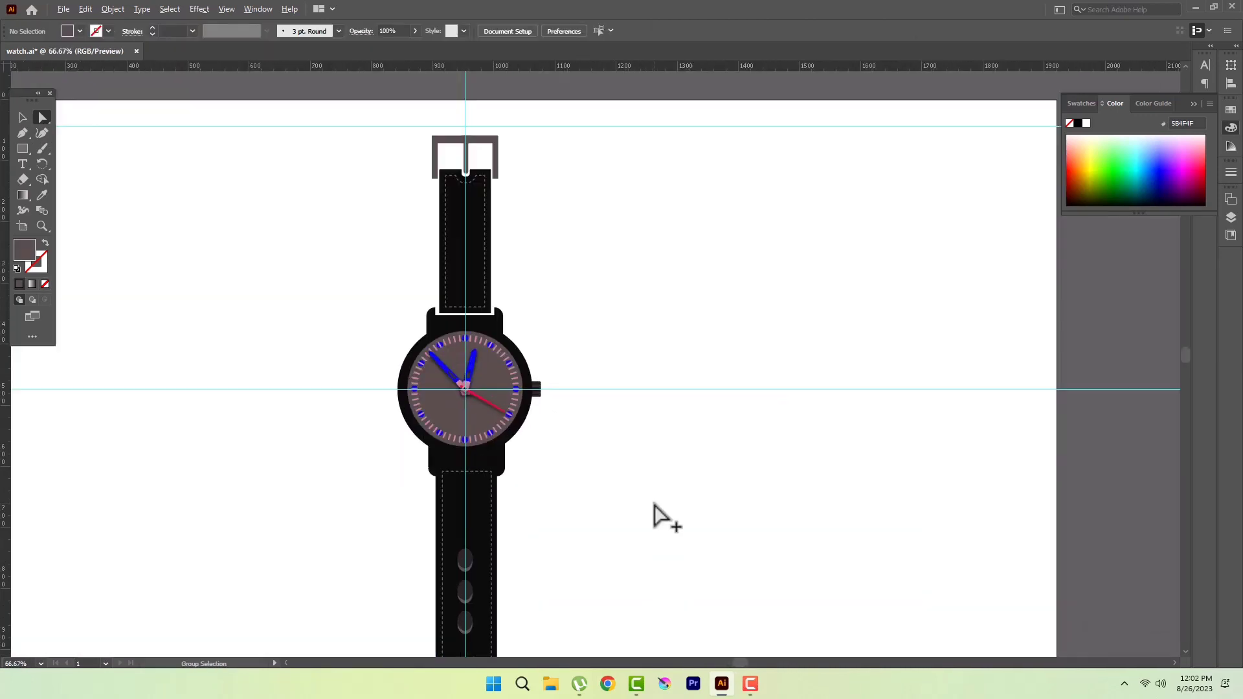
Step: Move the buckle group down so it sits over the top of the strap
key(ctrl+plus)
key(ctrl+plus)
key(ctrl+plus)
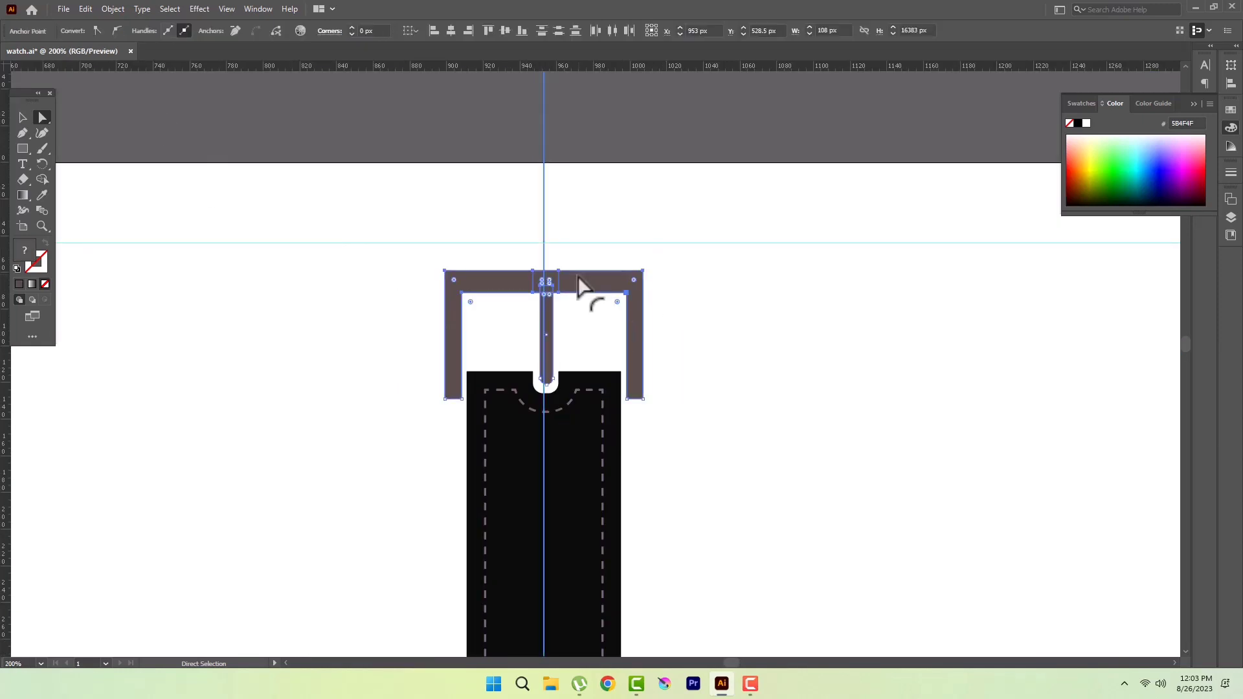
key(v)
click(614, 306)
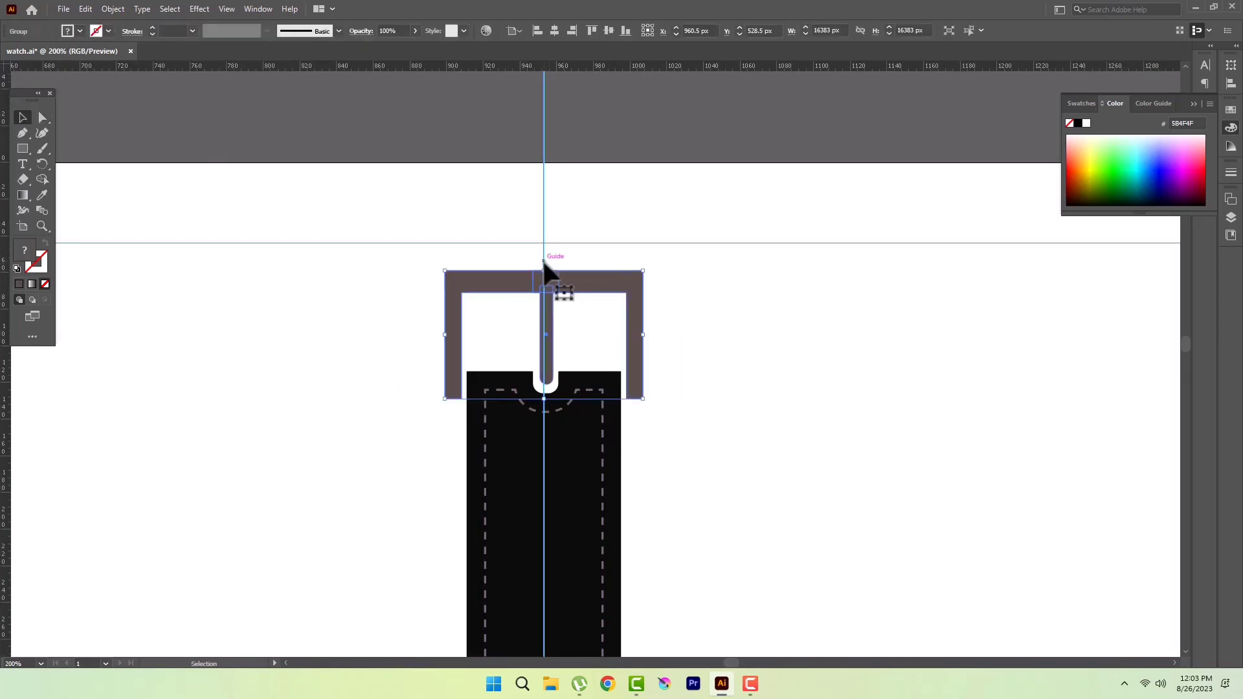
mouse_move(565, 272)
mouse_down()
mouse_move(565, 294)
mouse_move(424, 265)
mouse_up()
key(ctrl+shift+a)
key(ctrl+plus)
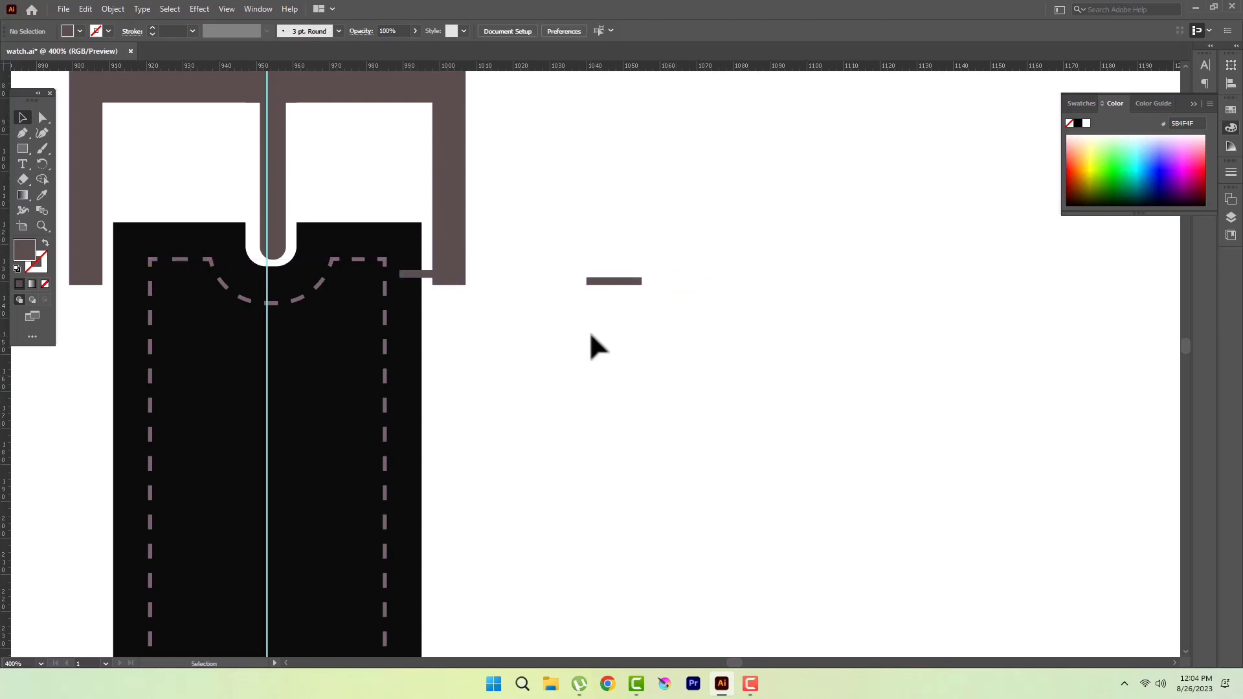
Step: Bring the small brown bars to the front and fit them against the buckle's right arm
right_click(527, 314)
click(688, 558)
drag(432, 275, 553, 318)
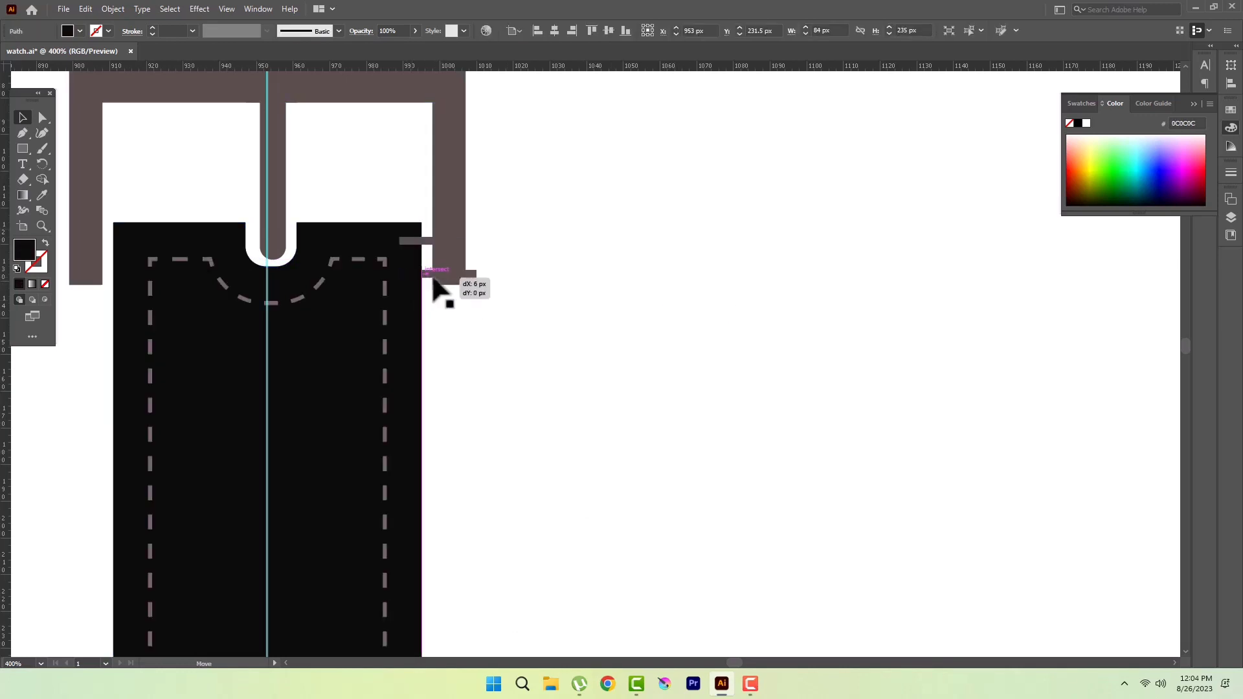
key(ctrl+plus)
key(ctrl+plus)
key(ctrl+plus)
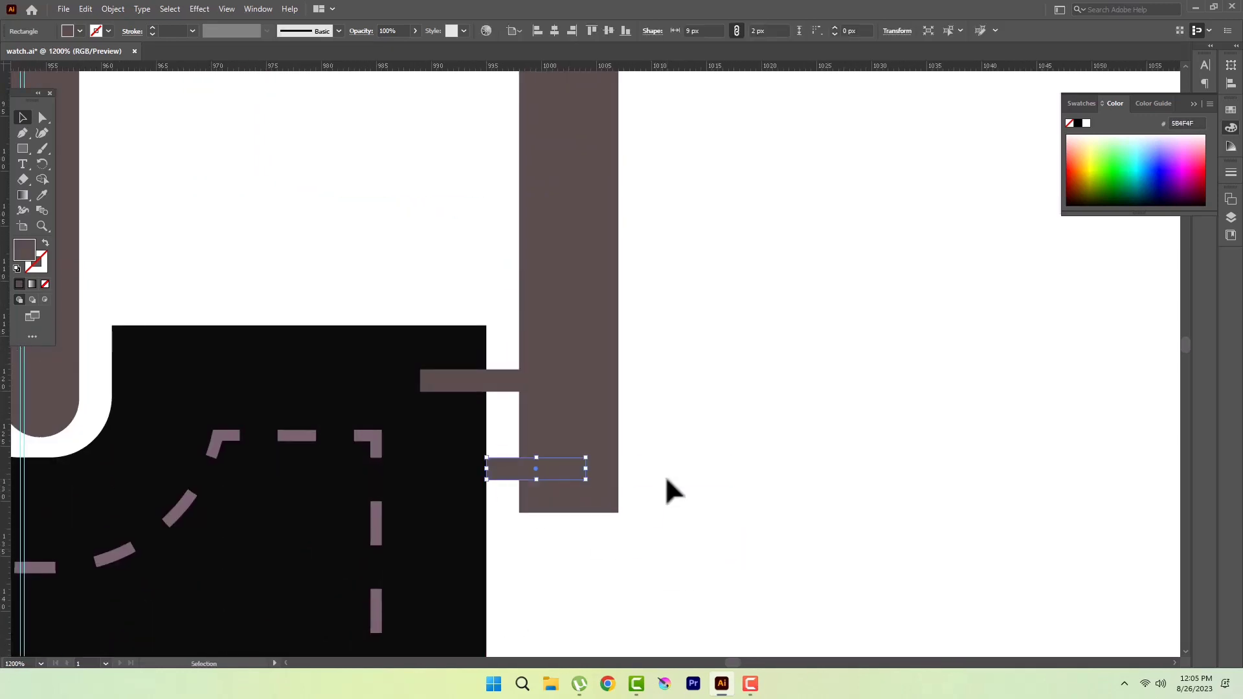
mouse_move(665, 492)
mouse_down()
mouse_move(834, 459)
mouse_move(761, 458)
mouse_move(692, 370)
mouse_move(633, 385)
mouse_up()
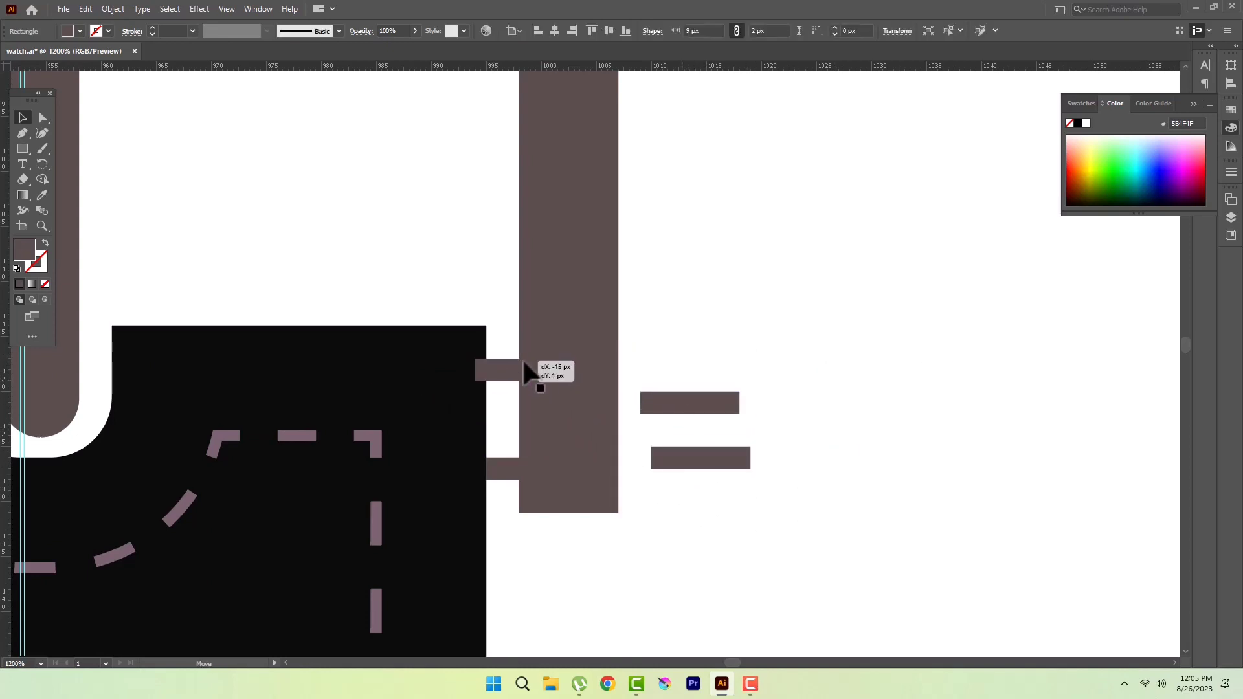
scroll(688, 471, down, 2)
scroll(621, 338, left, 5)
mouse_move(741, 319)
mouse_down()
mouse_move(100, 406)
mouse_move(111, 527)
mouse_up()
scroll(736, 382, down, 10)
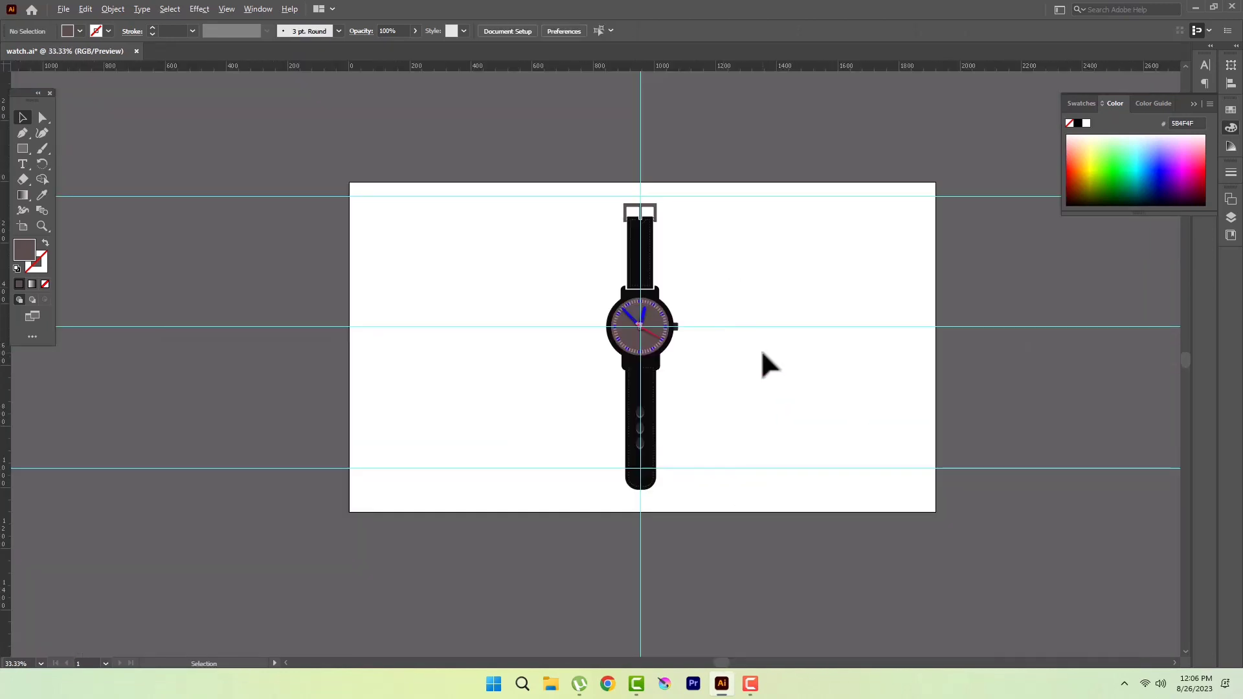
Step: Hide the guides and draw a small bar beside the watch
scroll(762, 353, up, 2)
right_click(322, 189)
click(366, 310)
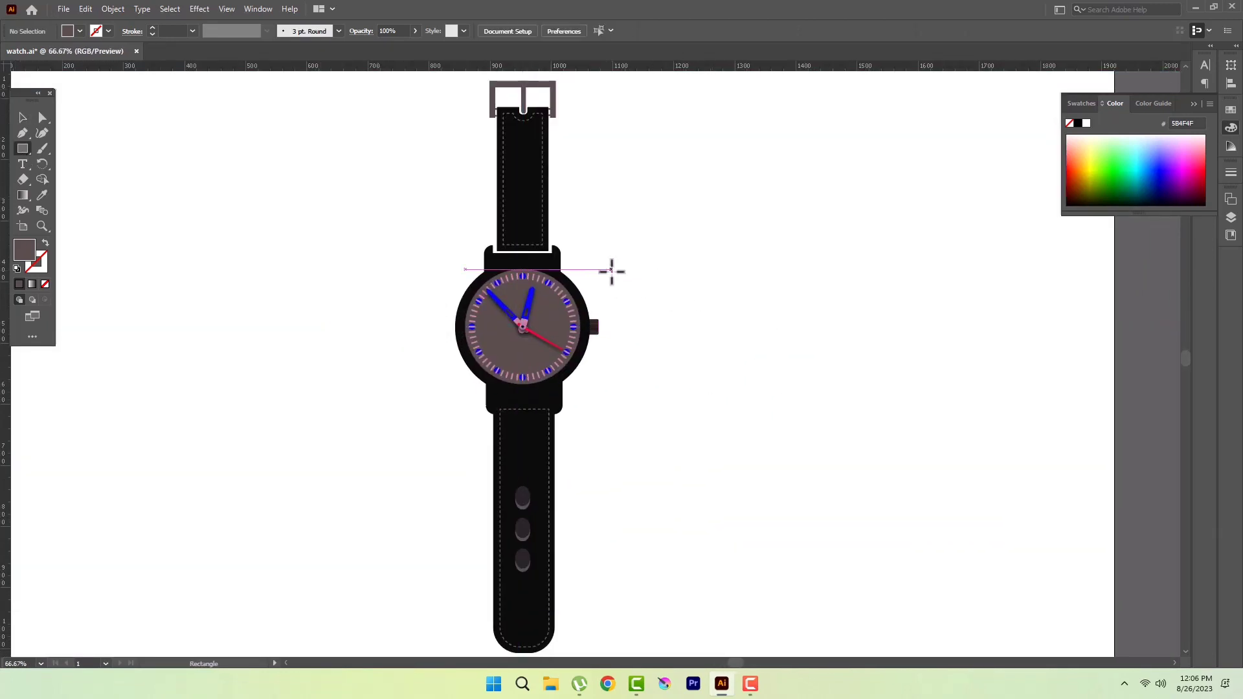
drag(611, 270, 625, 275)
scroll(605, 277, up, 3)
key(v)
Step: Fill the small bars black and place them where the upper strap meets the case
scroll(669, 328, up, 2)
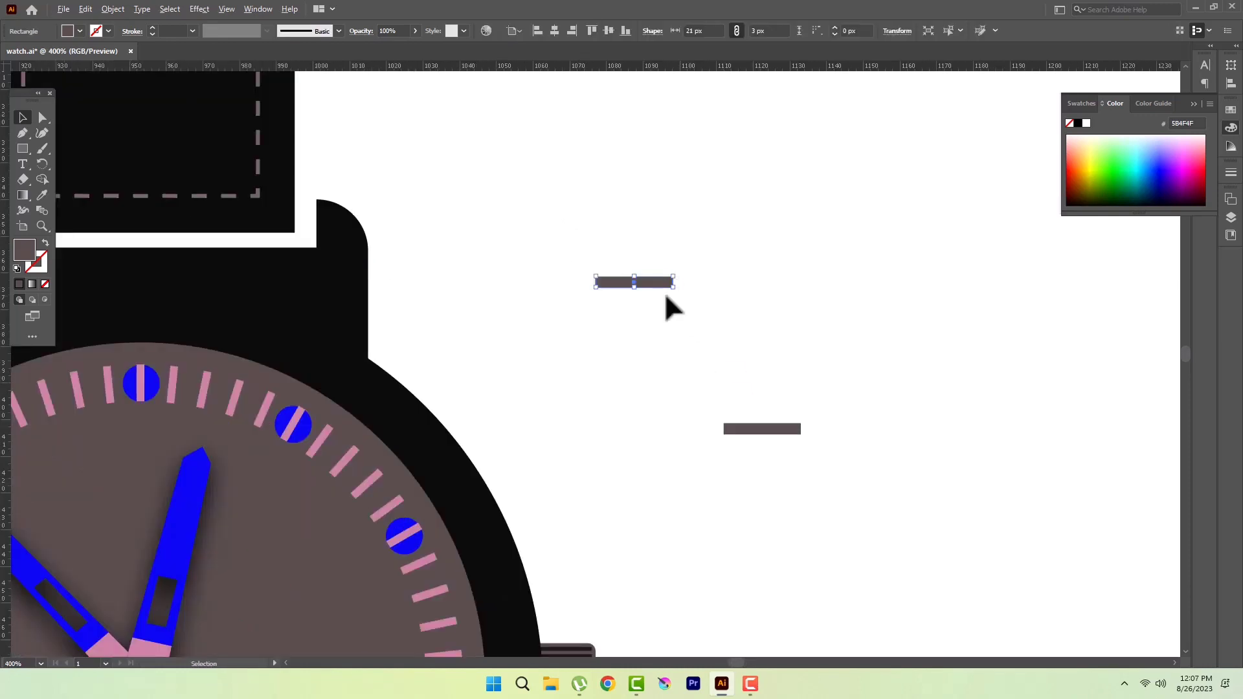
scroll(669, 307, up, 3)
drag(554, 416, 328, 444)
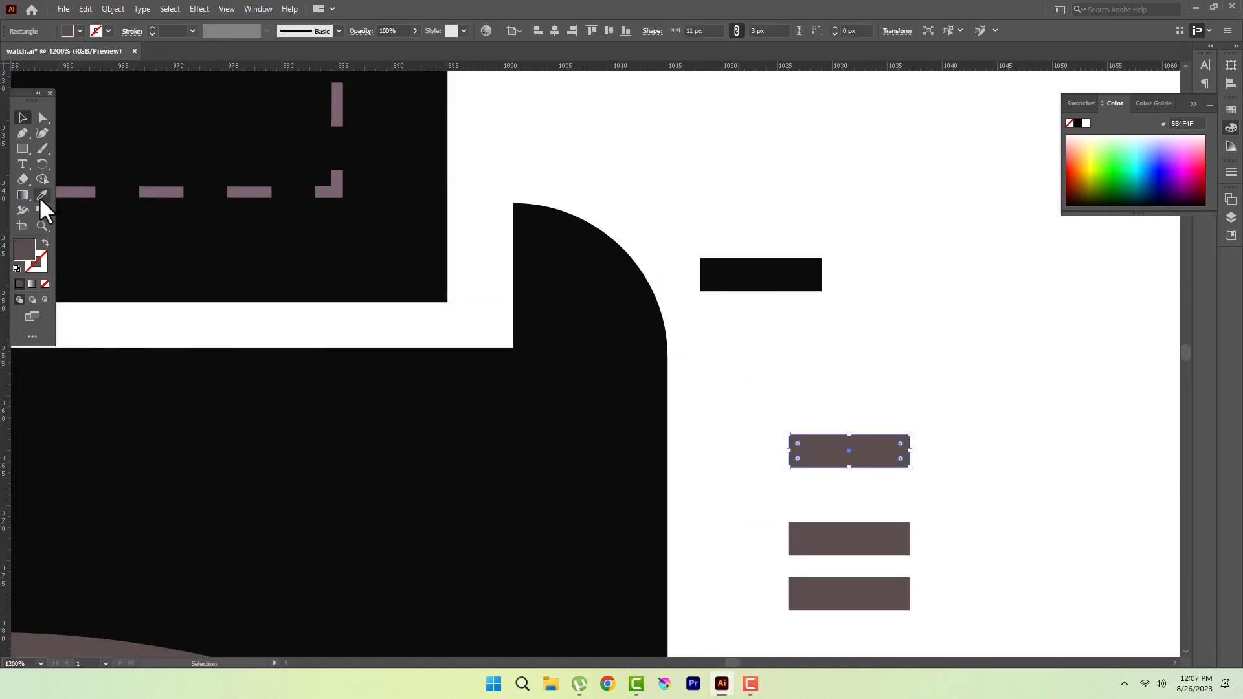
click(40, 197)
click(578, 422)
mouse_move(760, 275)
mouse_down()
mouse_move(100, 350)
mouse_move(202, 333)
mouse_up()
Step: Merge the black connector bars with the case using the Shape Builder tool
scroll(921, 558, up, 2)
scroll(816, 524, down, 3)
scroll(419, 514, down, 3)
scroll(916, 609, down, 3)
key(shift+m)
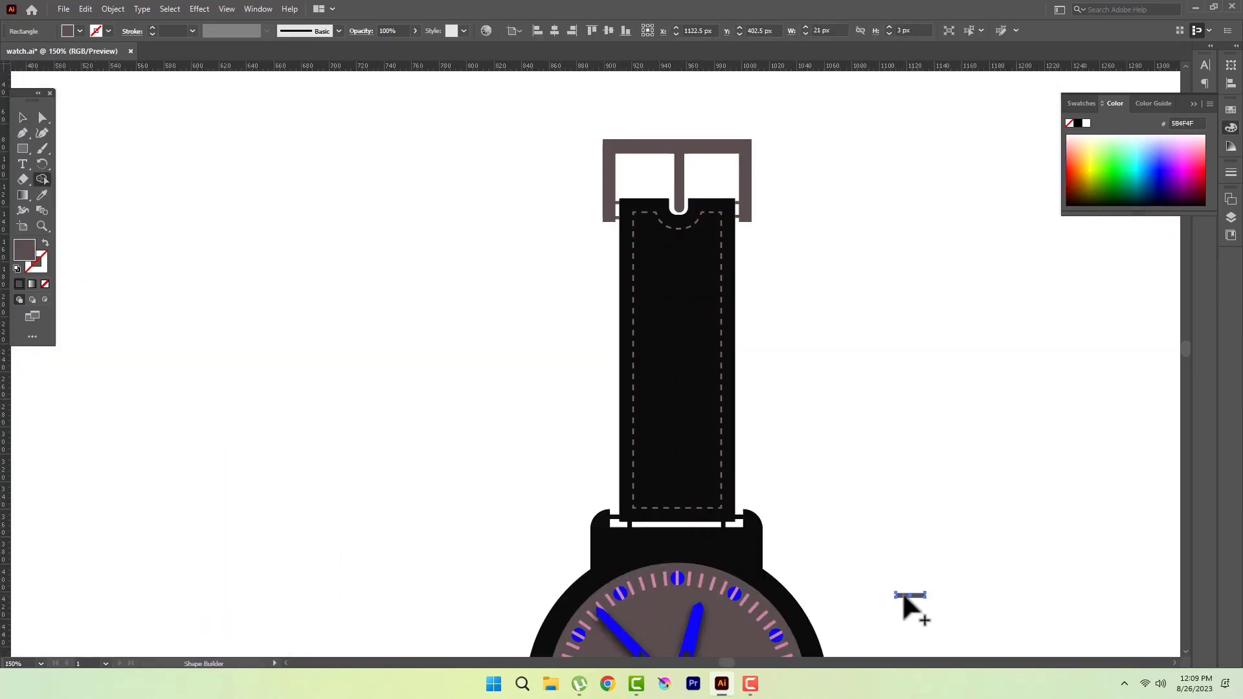
scroll(903, 599, down, 2)
key(v)
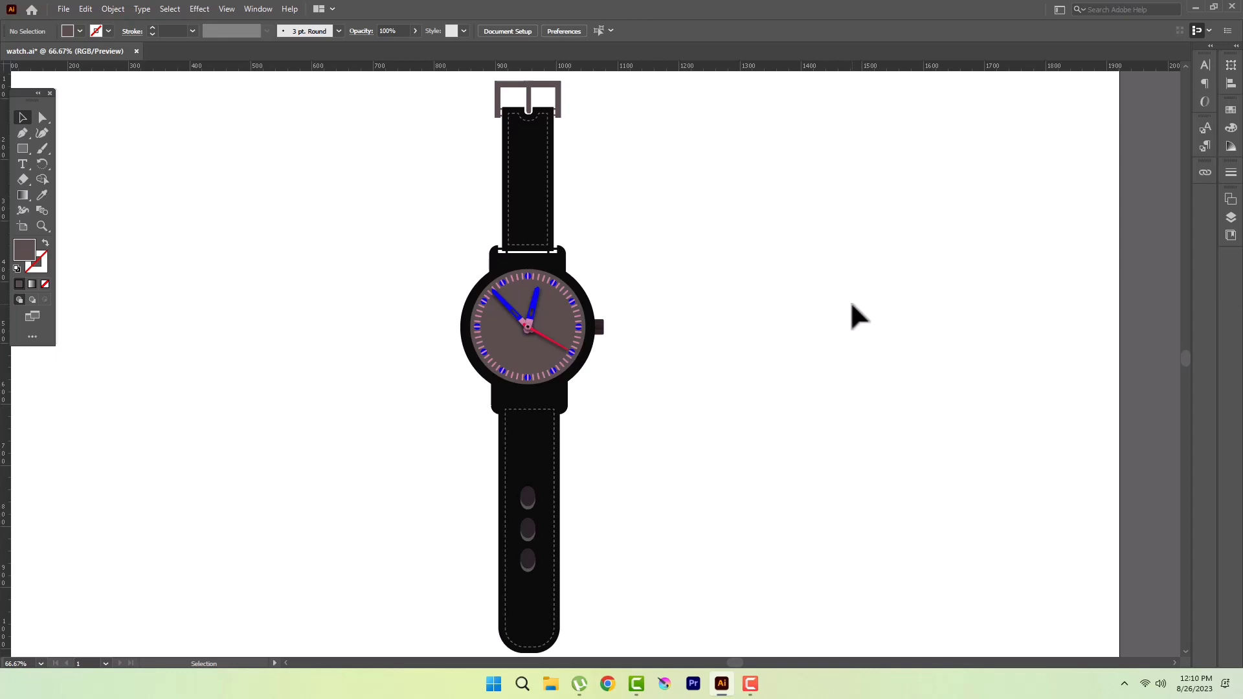